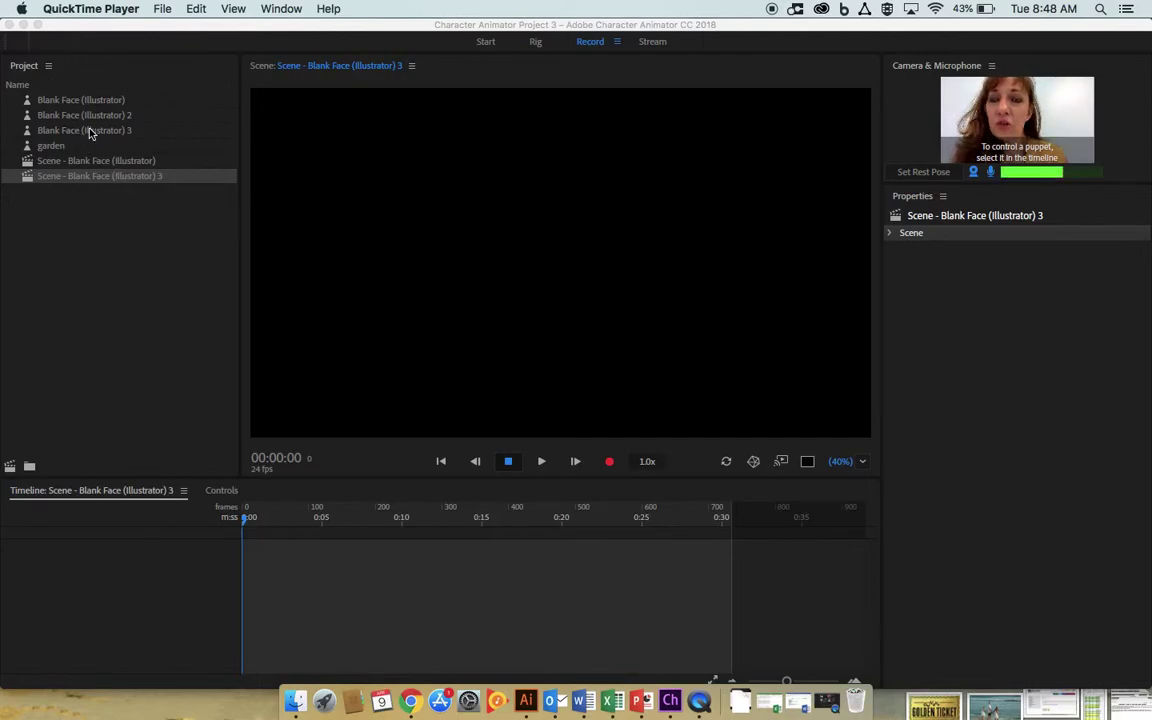
# Switch to Illustrator, view the bunny artwork in the Blank Face.ai document at 66.67%, and return to Character Animator.
pyautogui.click(96, 102)
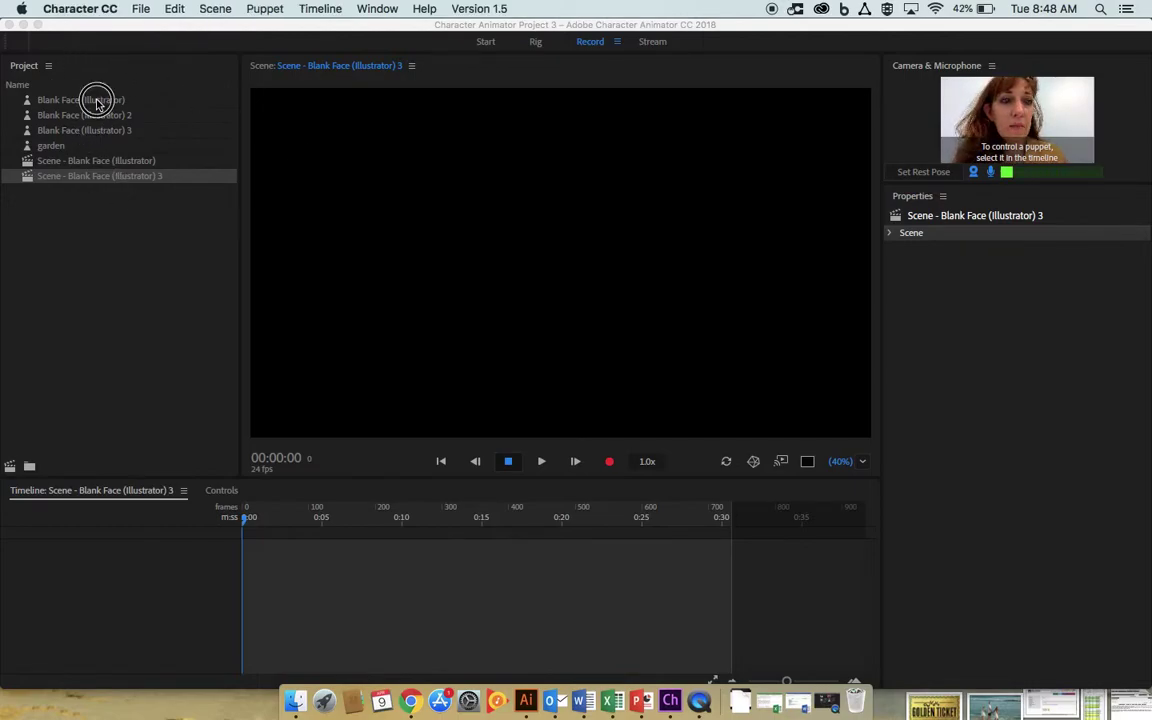
pyautogui.click(525, 700)
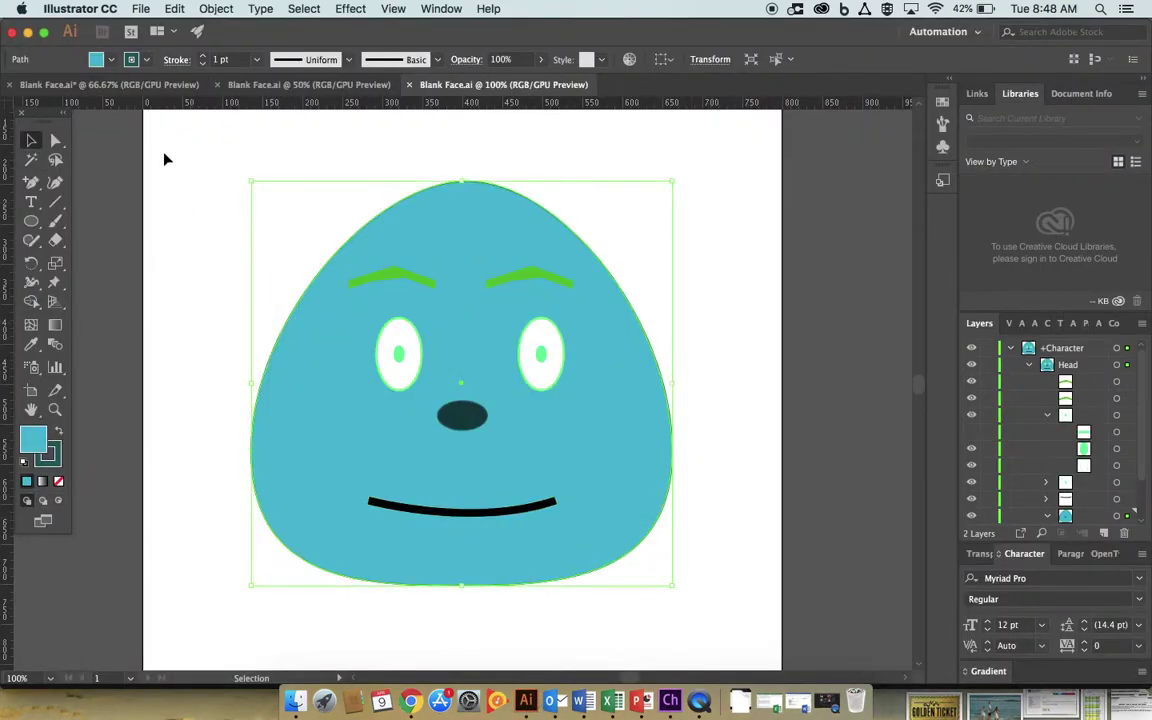
pyautogui.click(130, 85)
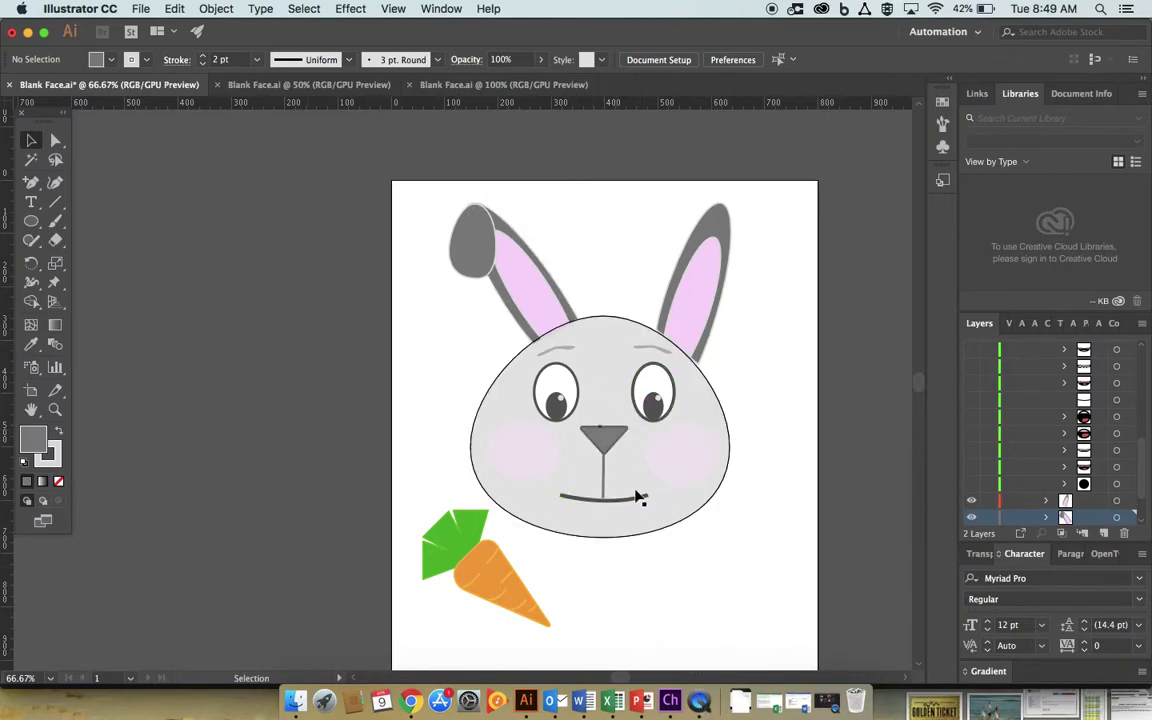
pyautogui.click(670, 703)
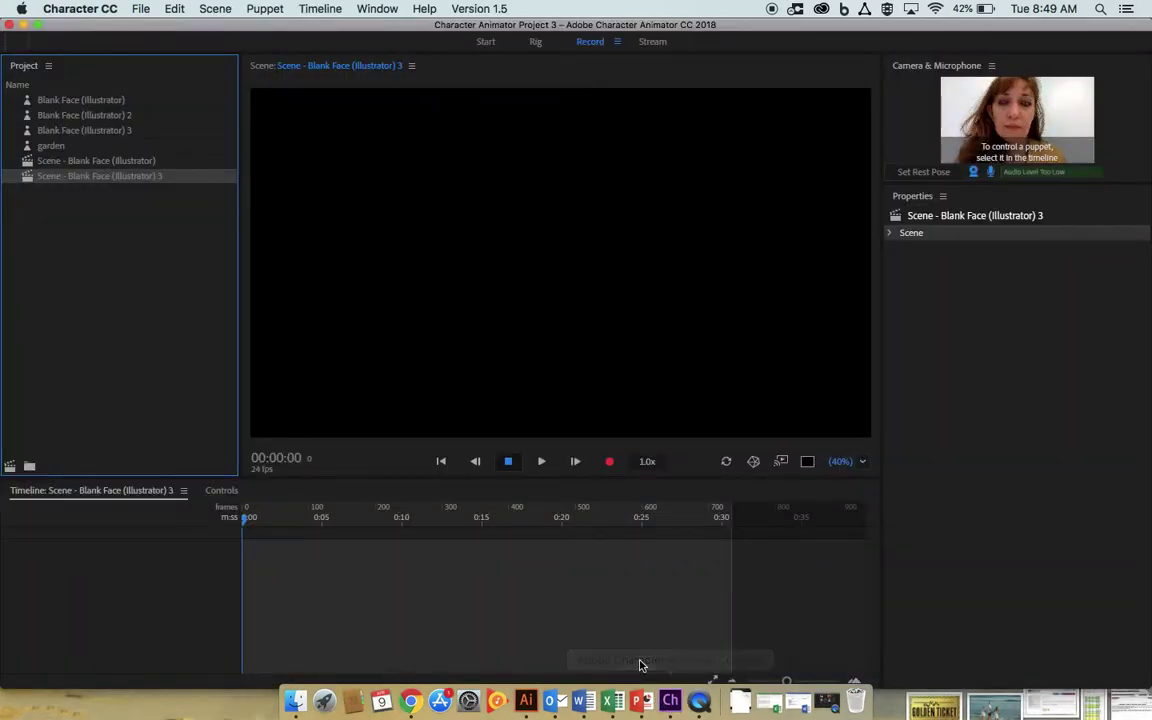
# Add the Blank Face (Illustrator) puppet to the scene's timeline and set its rest pose from the camera.
pyautogui.click(81, 101)
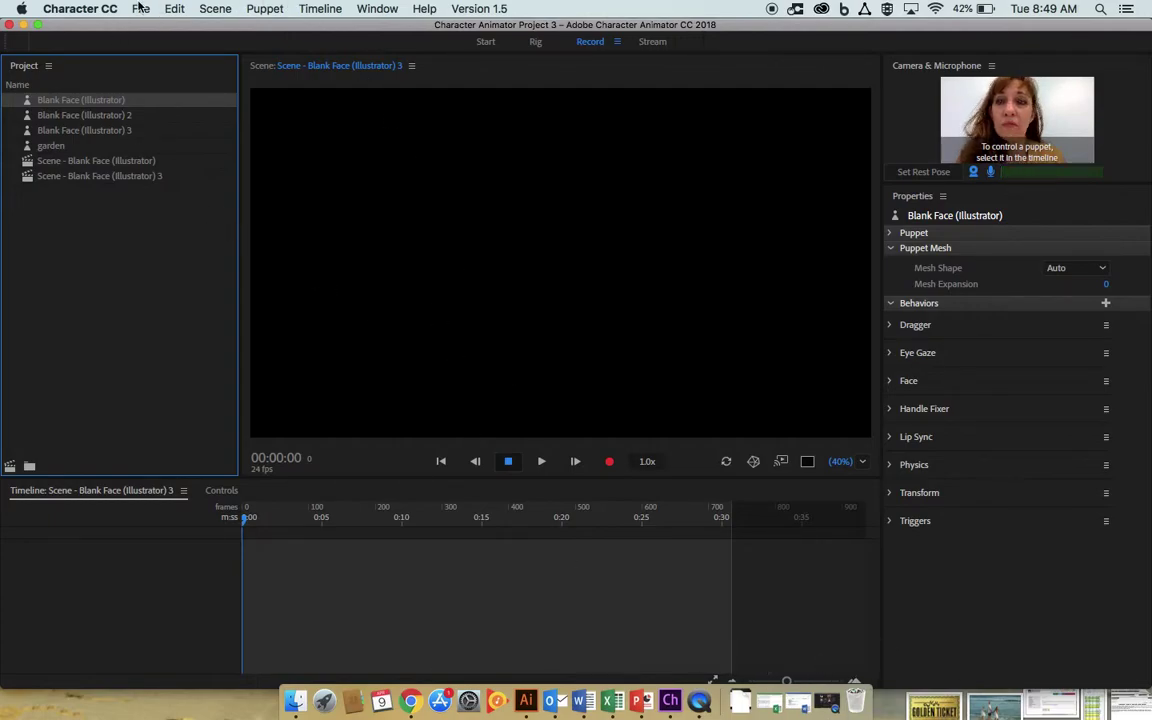
pyautogui.click(140, 8)
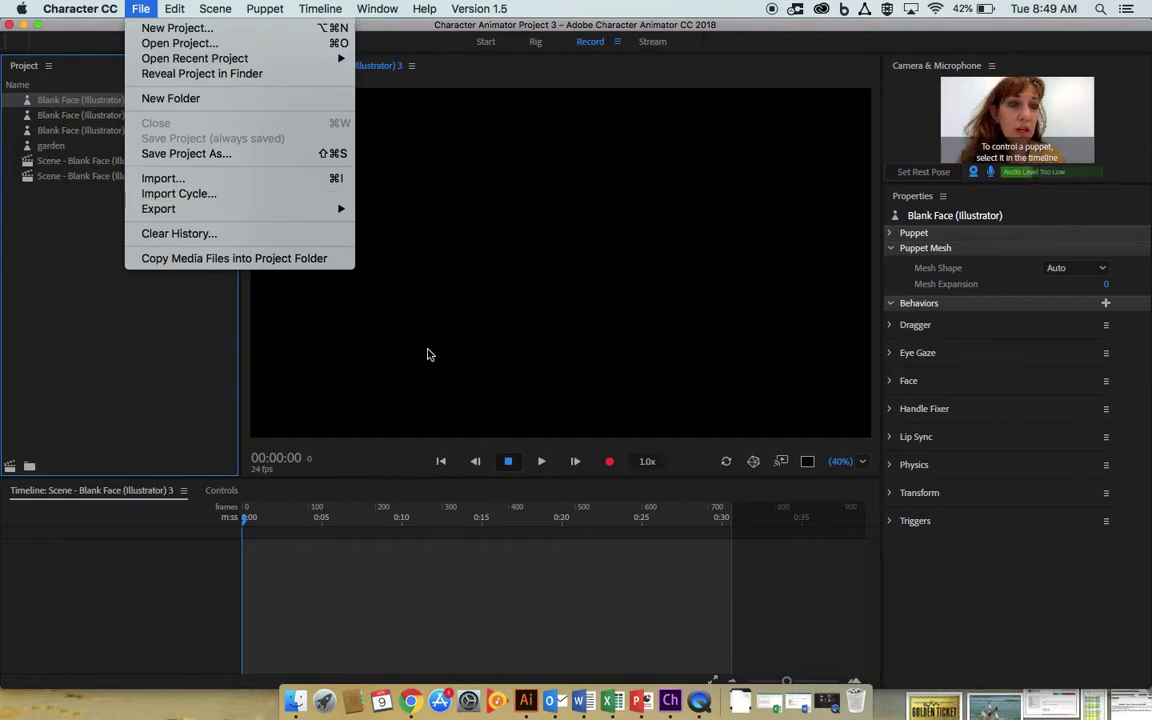
pyautogui.click(208, 363)
pyautogui.moveTo(75, 104); pyautogui.dragTo(470, 587)
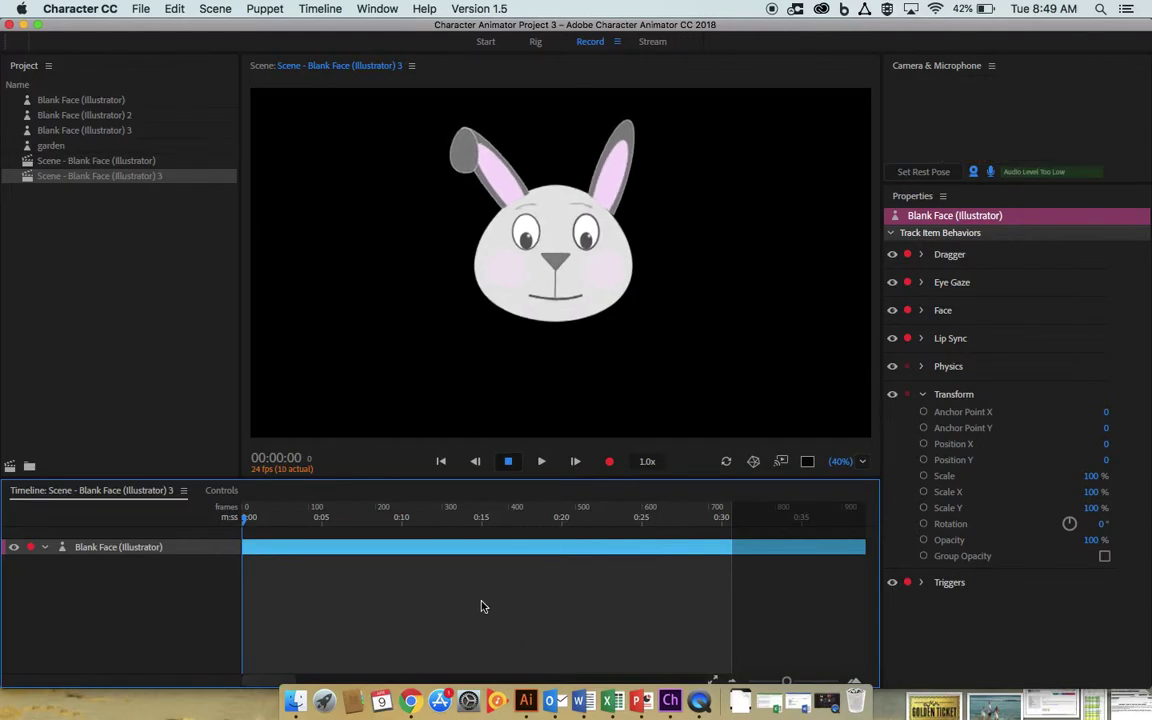
pyautogui.click(918, 176)
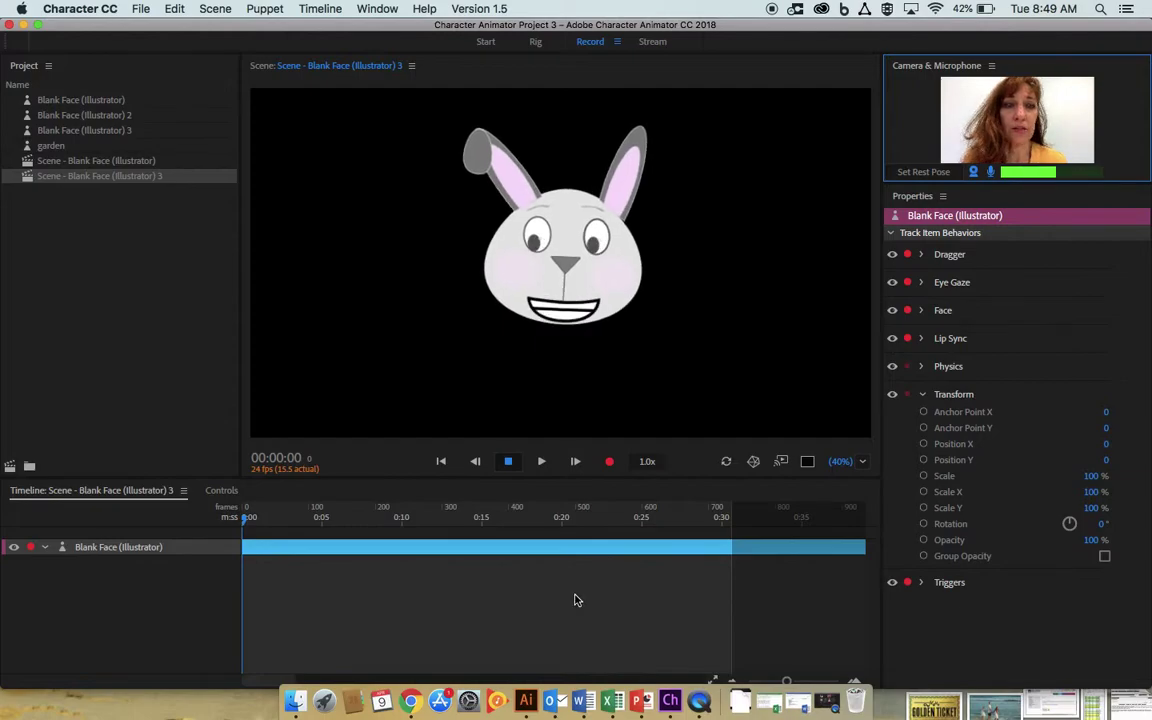
# Uncover the desktop to view the garden.jpeg background image, and return the Character Animator window to its place.
pyautogui.moveTo(810, 42); pyautogui.dragTo(711, 195)
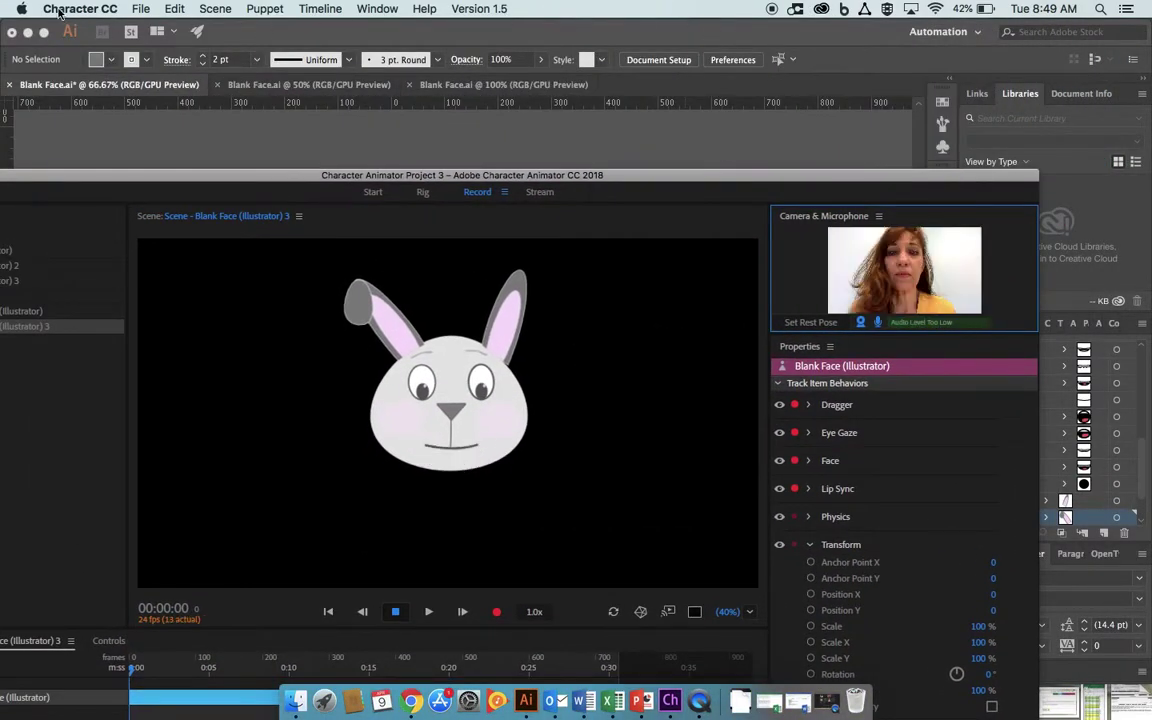
pyautogui.click(28, 32)
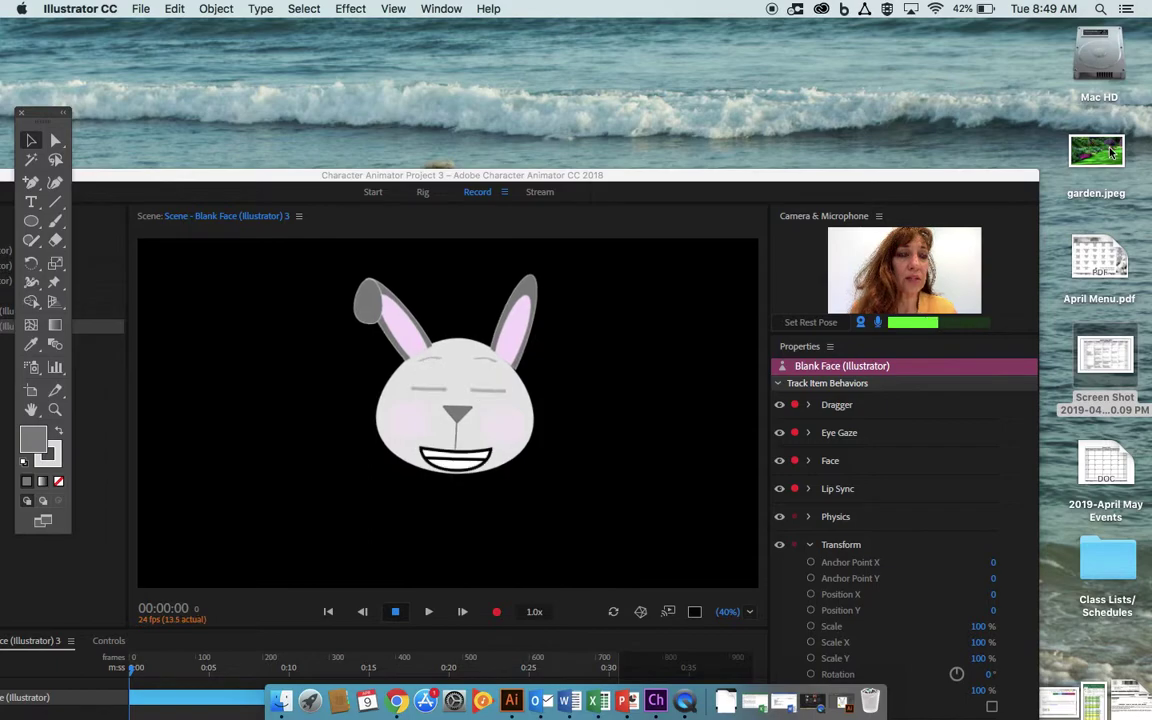
pyautogui.moveTo(653, 183); pyautogui.dragTo(696, 33)
pyautogui.moveTo(205, 24); pyautogui.dragTo(270, 27)
# Import garden.jpeg from the Desktop into the project.
pyautogui.click(141, 8)
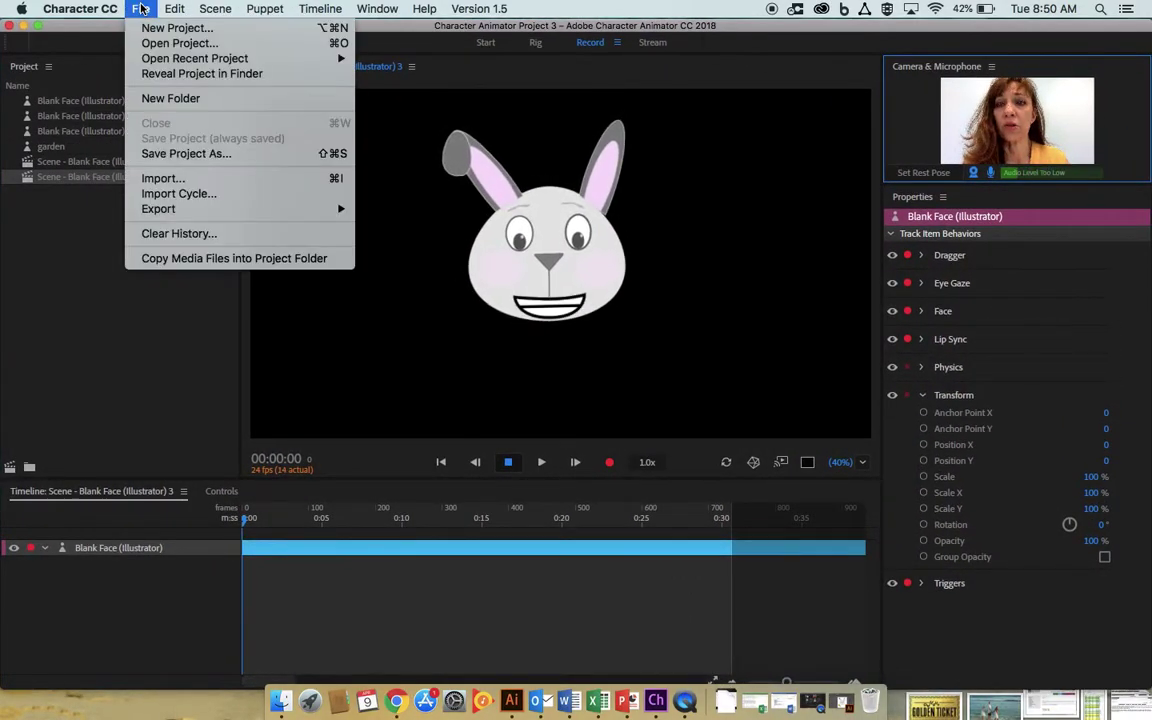
pyautogui.click(211, 184)
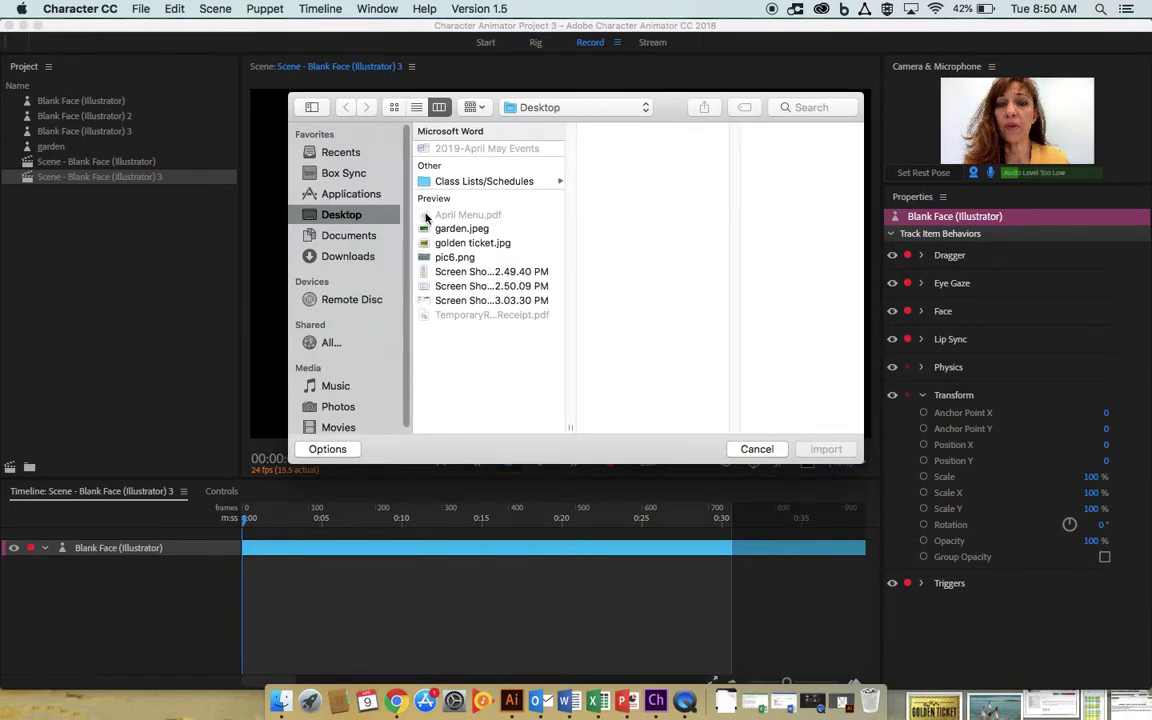
pyautogui.click(456, 230)
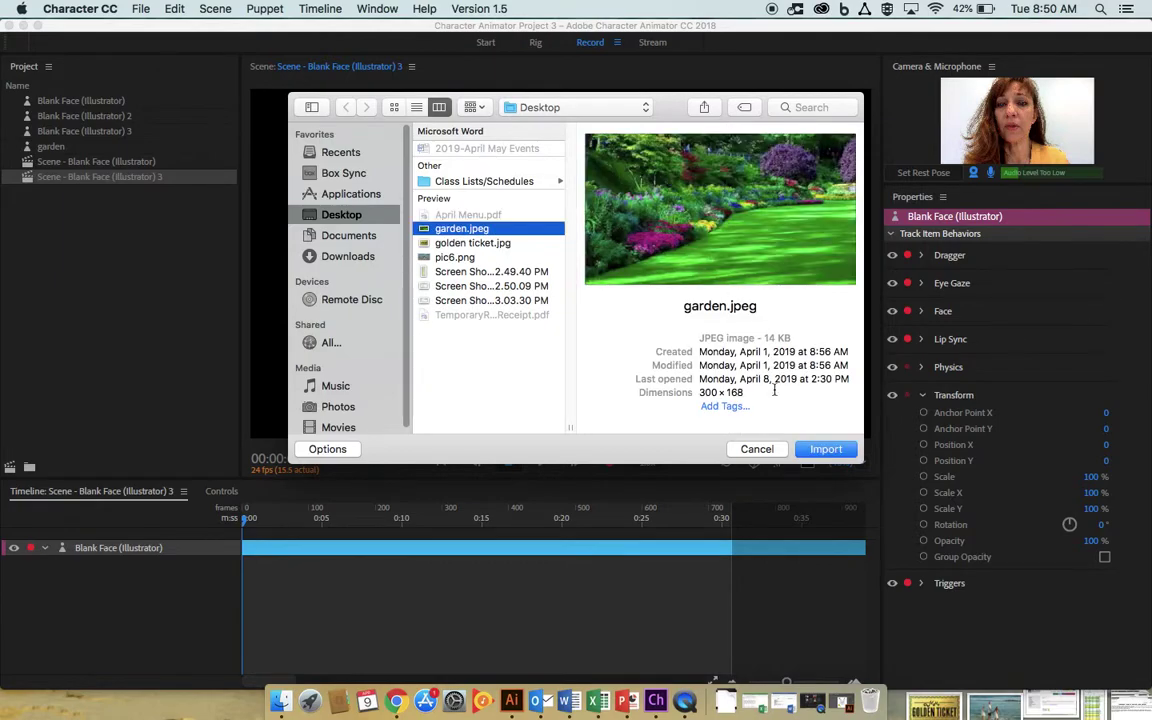
pyautogui.click(816, 448)
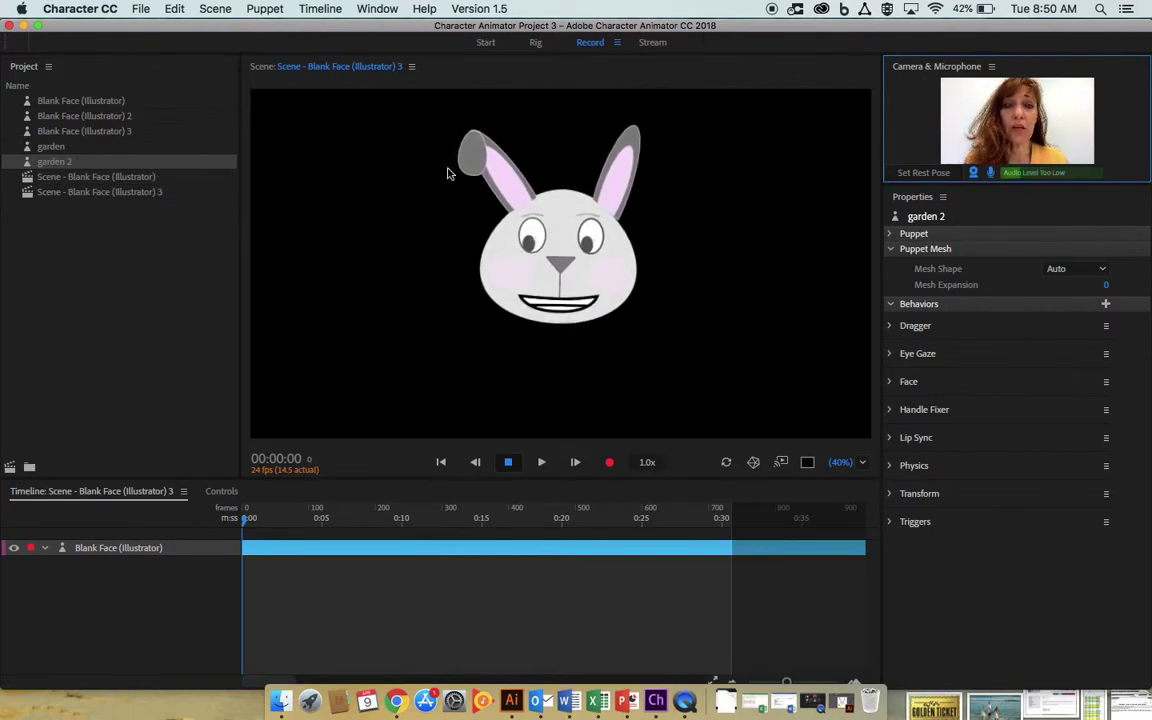
# Add the garden 2 image to the scene's timeline and move its track above the bunny puppet.
pyautogui.moveTo(55, 163); pyautogui.dragTo(352, 594)
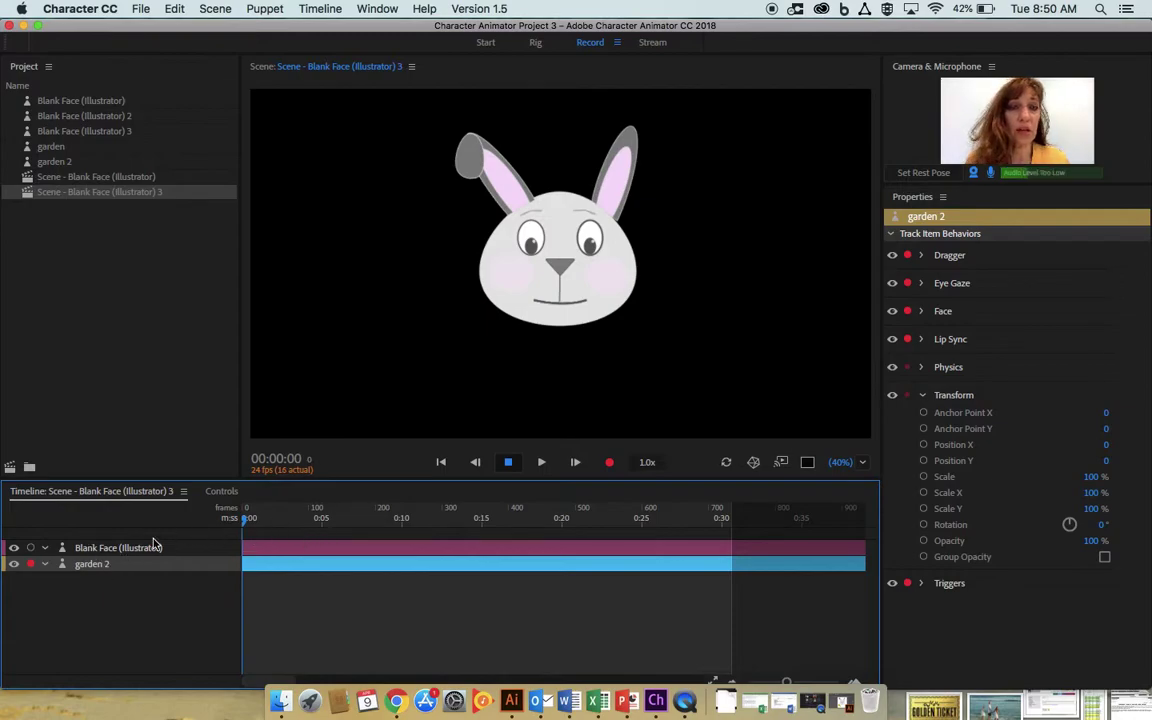
pyautogui.moveTo(128, 571); pyautogui.dragTo(134, 549)
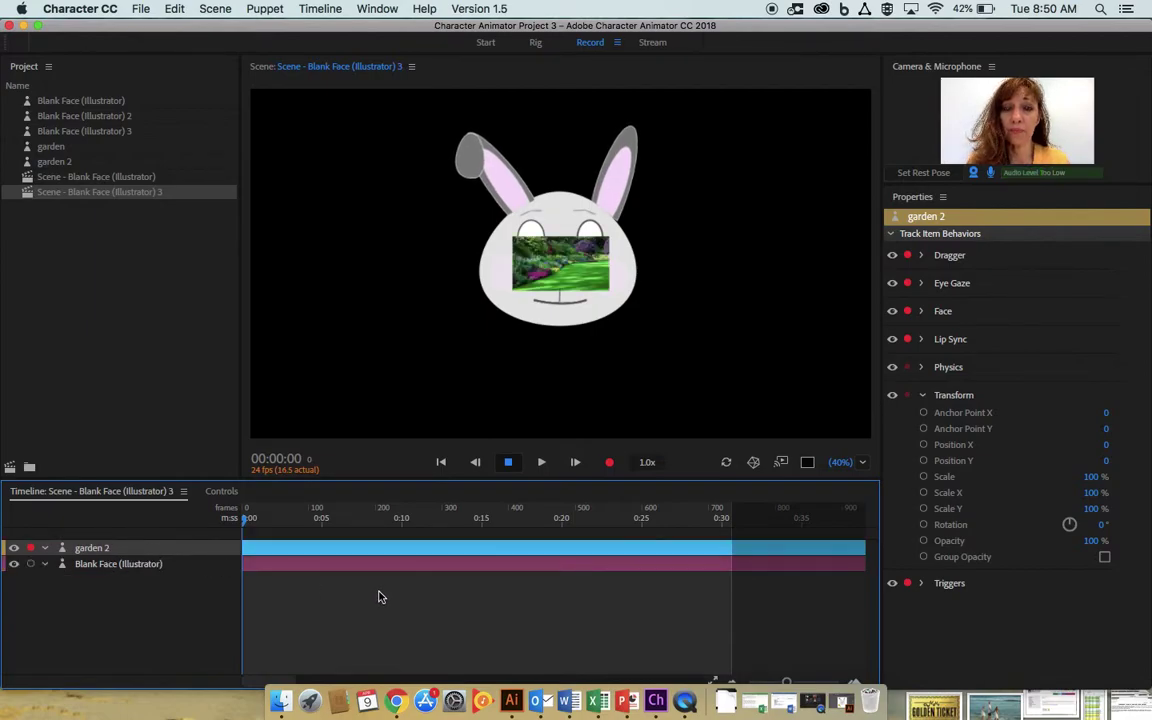
# Fill the scene with the garden image by setting its Scale to 633% and Position X to 5.
pyautogui.moveTo(123, 550)
pyautogui.mouseDown()
pyautogui.moveTo(122, 578)
pyautogui.moveTo(102, 548)
pyautogui.mouseUp()
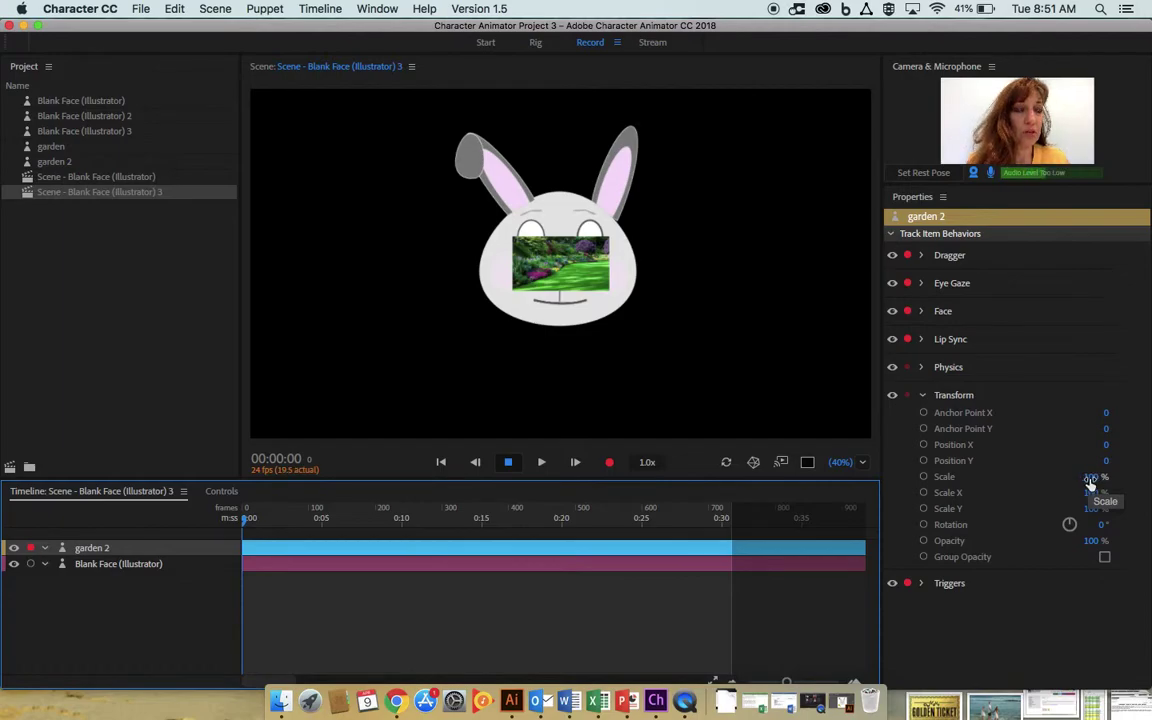
pyautogui.moveTo(1090, 482); pyautogui.dragTo(1121, 481)
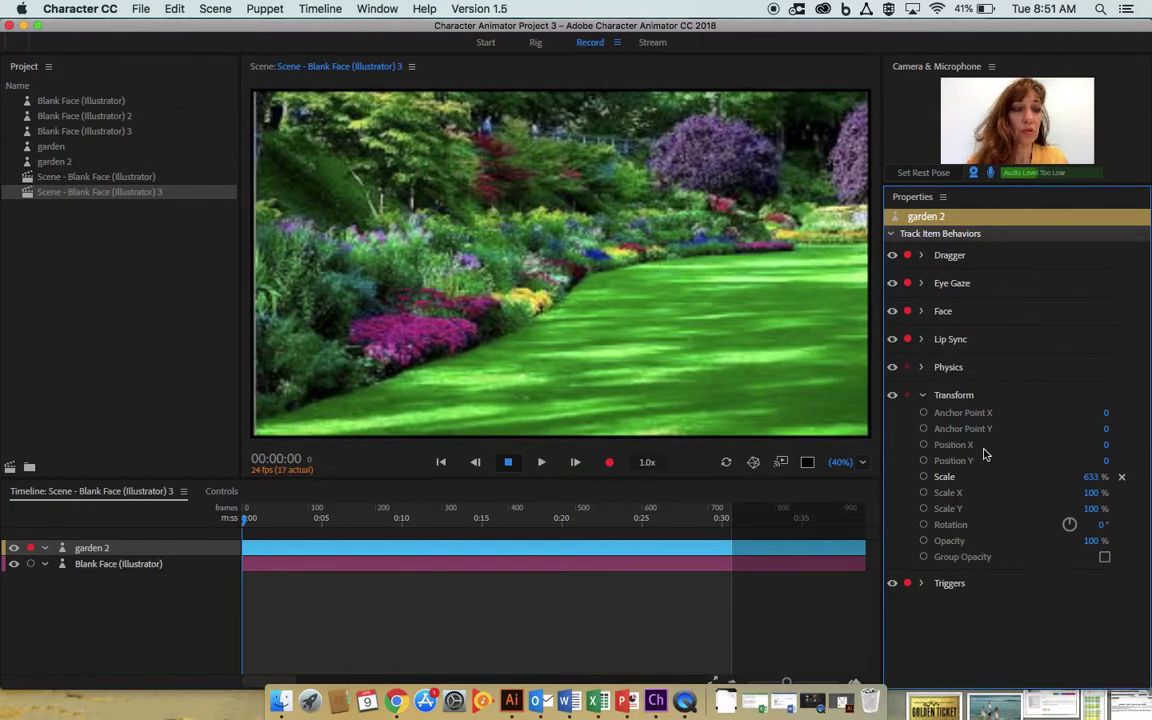
pyautogui.moveTo(1108, 446)
pyautogui.mouseDown()
pyautogui.moveTo(1022, 441)
pyautogui.moveTo(1141, 447)
pyautogui.moveTo(1108, 455)
pyautogui.moveTo(1131, 470)
pyautogui.moveTo(1085, 465)
pyautogui.moveTo(1107, 464)
pyautogui.mouseUp()
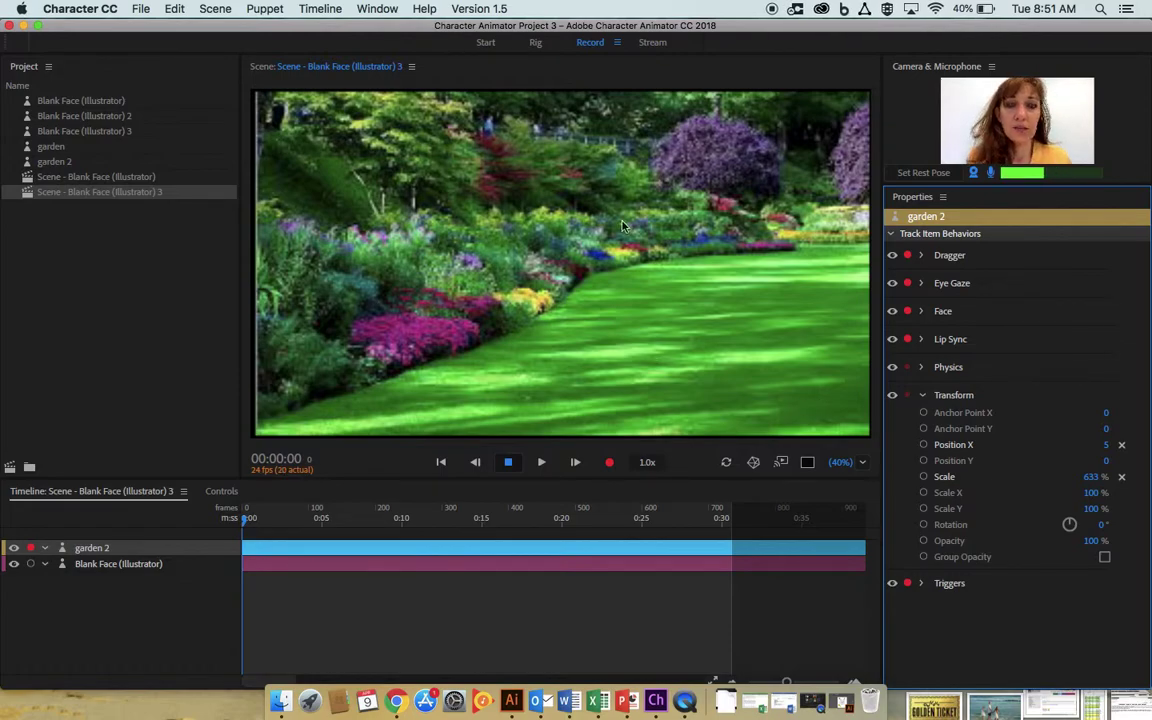
# Move the garden 2 track below the Blank Face (Illustrator) track so the garden sits behind the bunny.
pyautogui.click(110, 551)
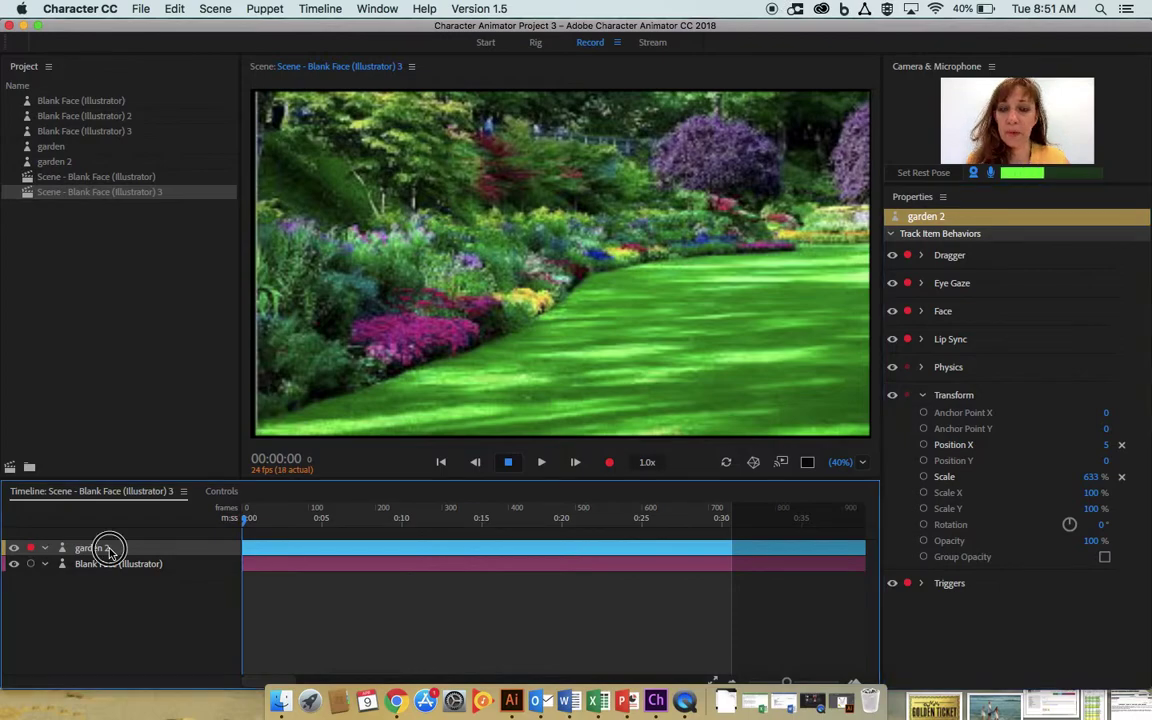
pyautogui.moveTo(110, 550); pyautogui.dragTo(112, 565)
pyautogui.moveTo(110, 578); pyautogui.dragTo(106, 576)
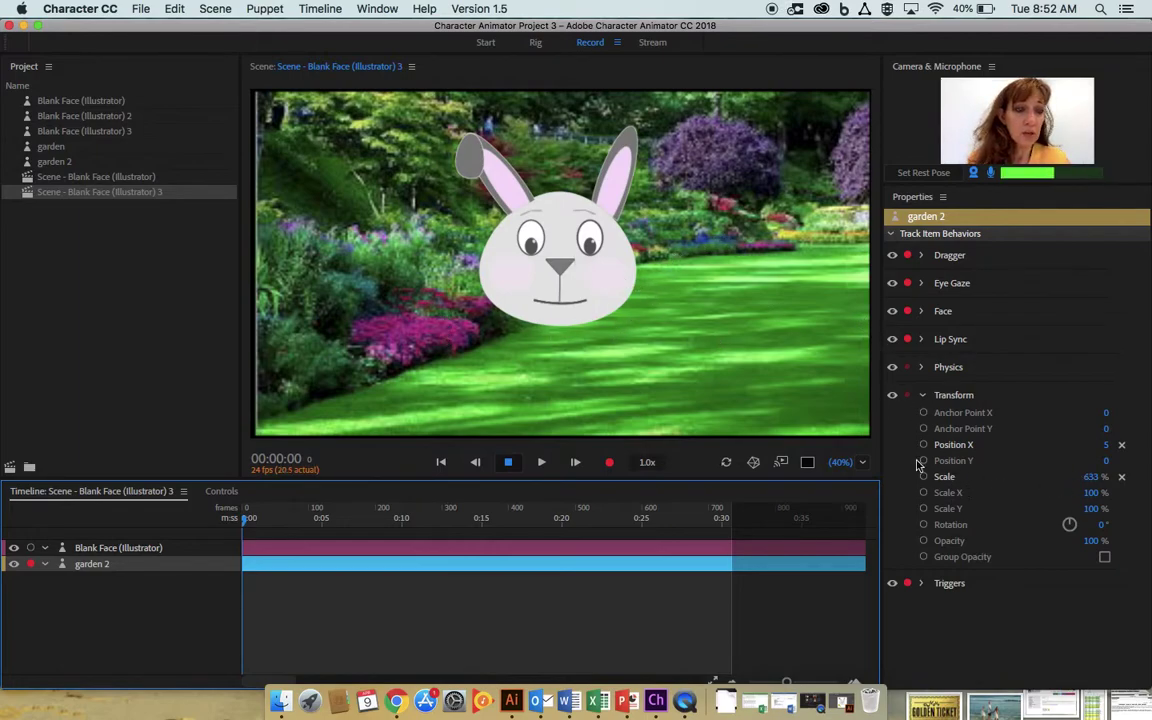
# Select the bunny puppet's track and set its Scale to 150% and Position Y to 193.
pyautogui.click(147, 564)
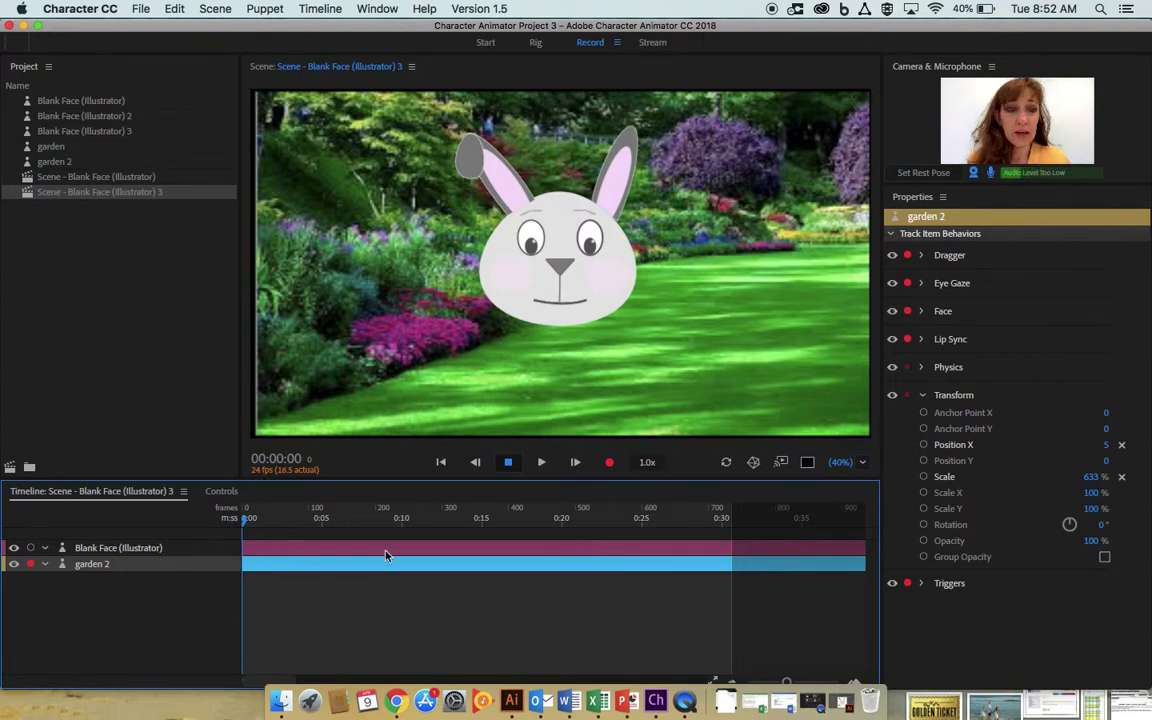
pyautogui.click(945, 198)
pyautogui.click(826, 198)
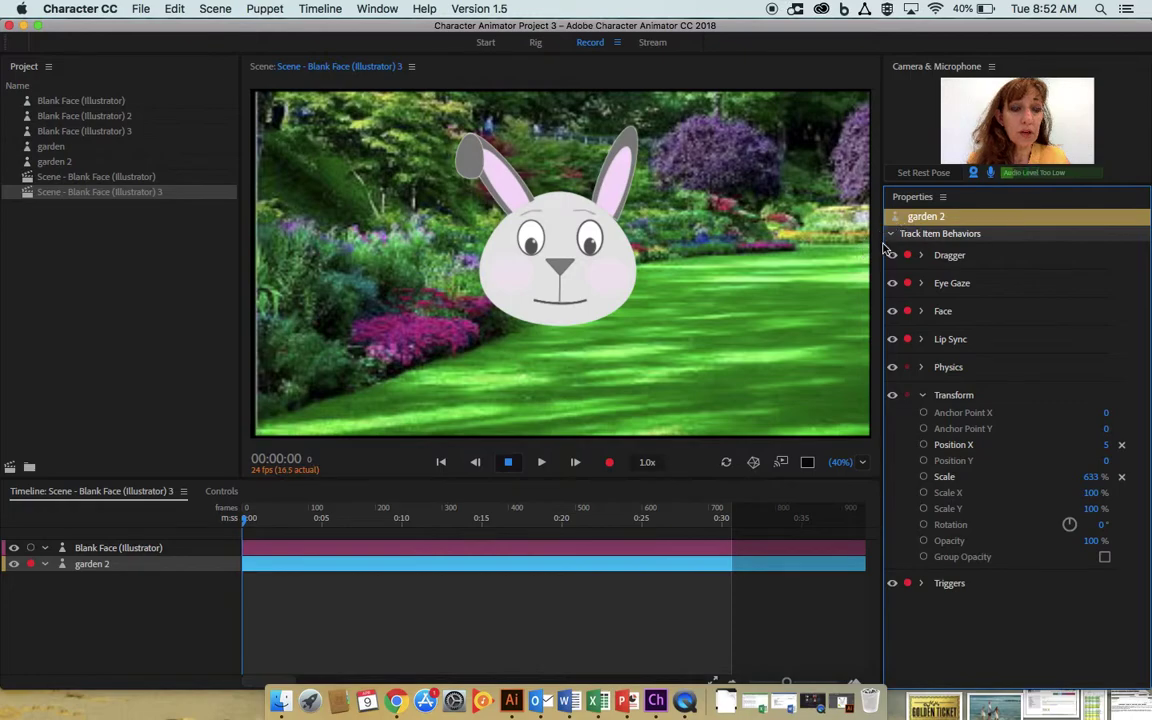
pyautogui.click(150, 552)
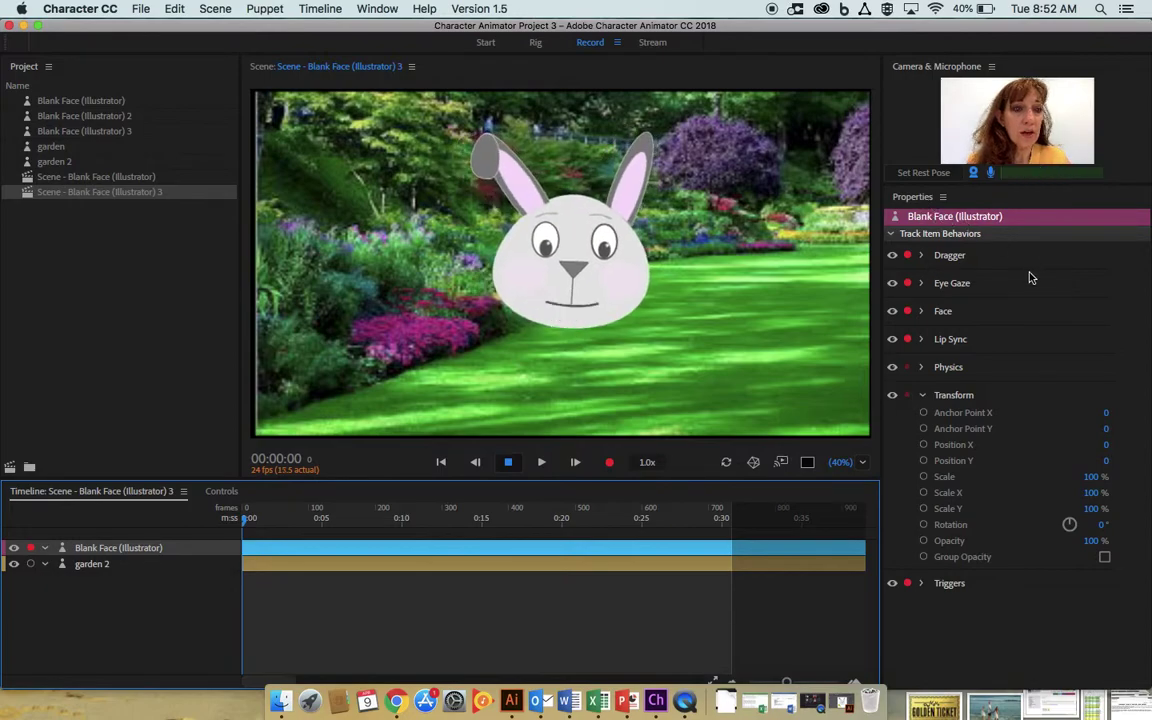
pyautogui.moveTo(1103, 480)
pyautogui.mouseDown()
pyautogui.moveTo(1124, 478)
pyautogui.moveTo(1109, 467)
pyautogui.mouseUp()
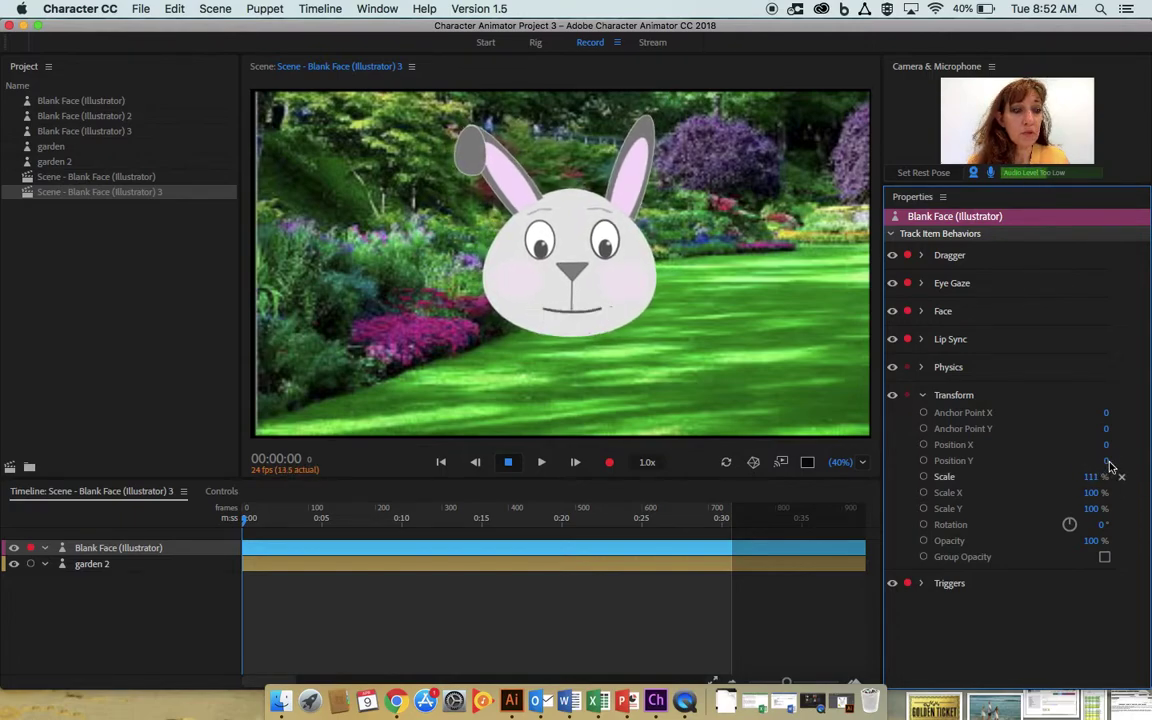
pyautogui.moveTo(1108, 463)
pyautogui.mouseDown()
pyautogui.moveTo(1066, 463)
pyautogui.moveTo(1108, 458)
pyautogui.mouseUp()
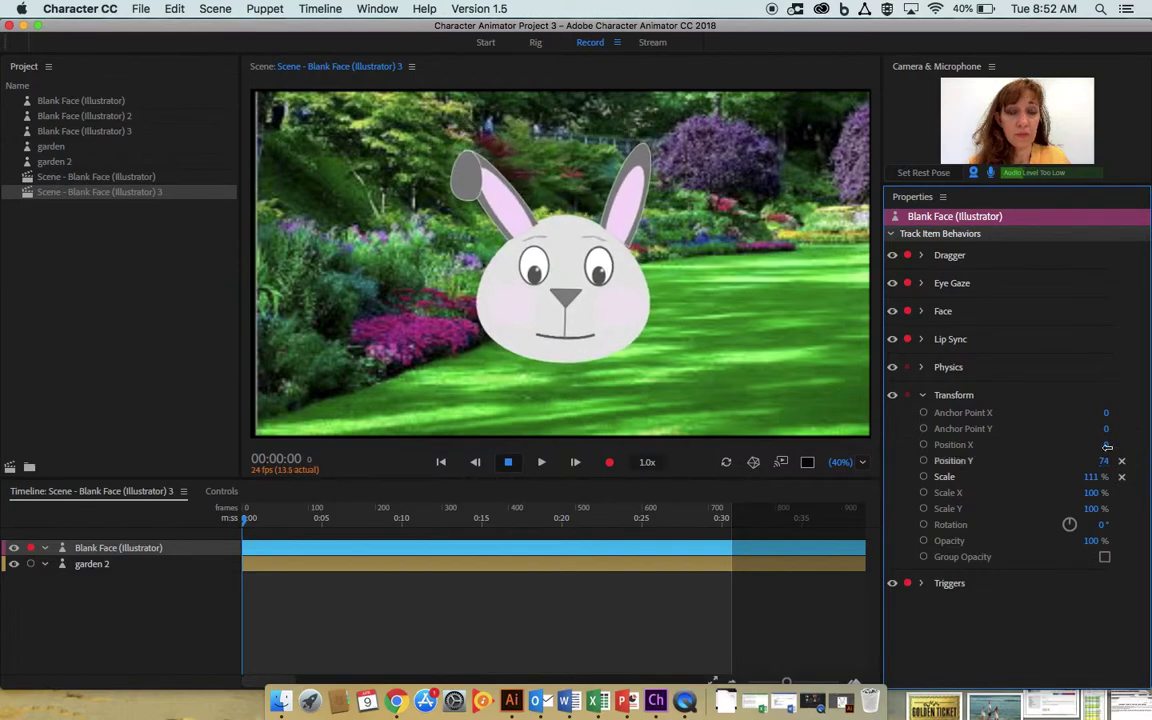
pyautogui.moveTo(1106, 463); pyautogui.dragTo(1125, 478)
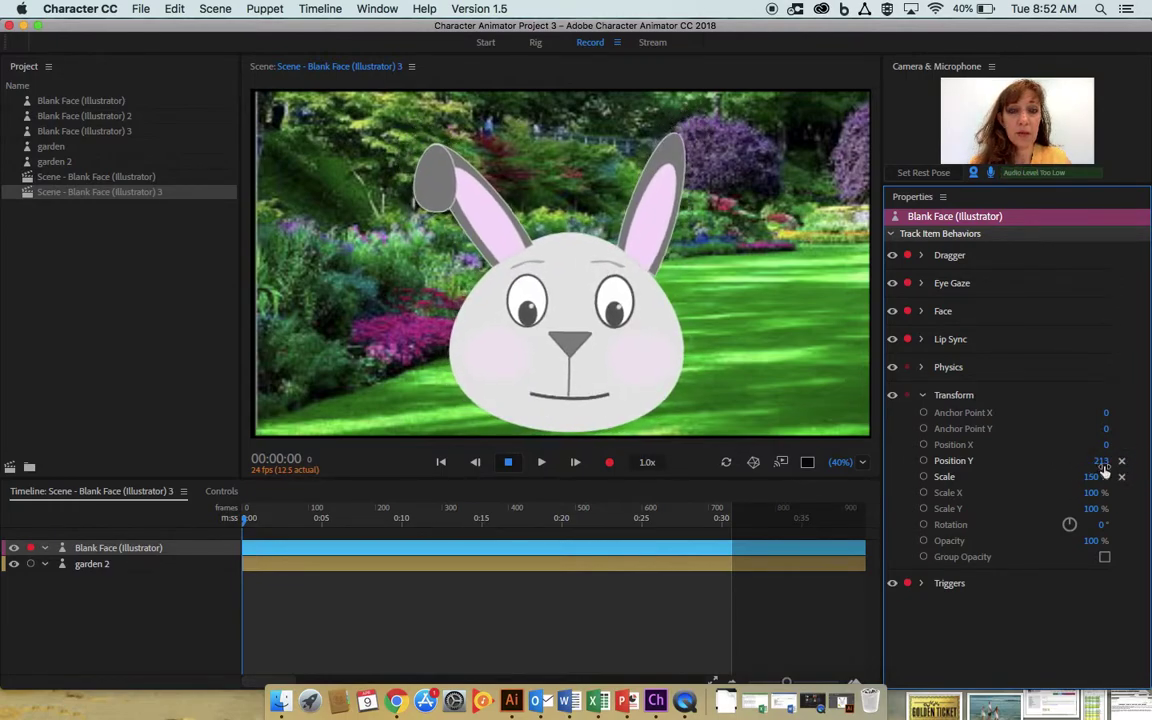
pyautogui.moveTo(1105, 464); pyautogui.dragTo(1089, 464)
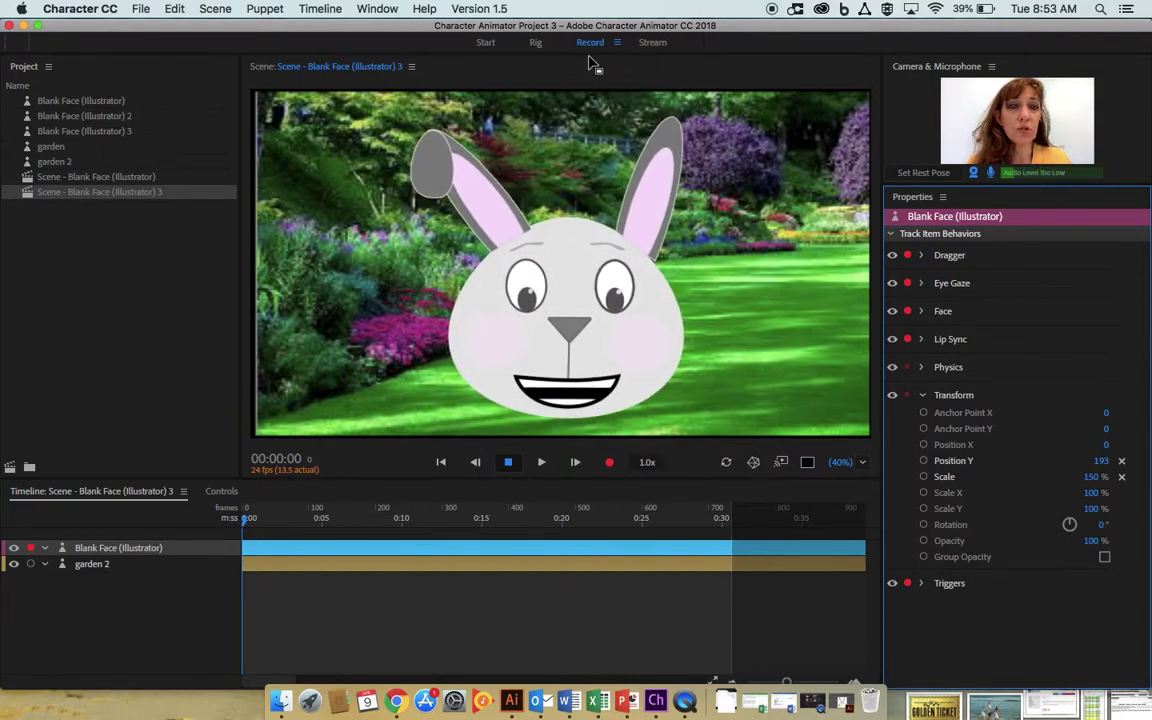
# Switch to the Rig workspace and delete the scene named Scene - Blank Face (Illustrator) 3 from the project.
pyautogui.click(535, 42)
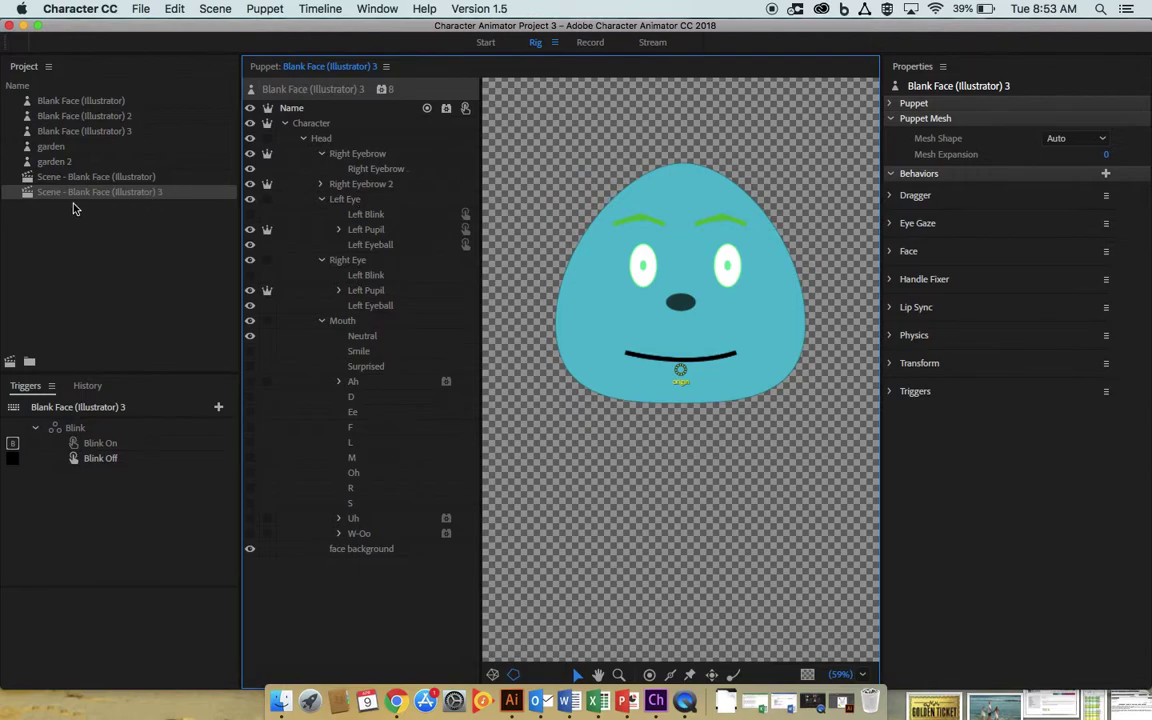
pyautogui.click(70, 197)
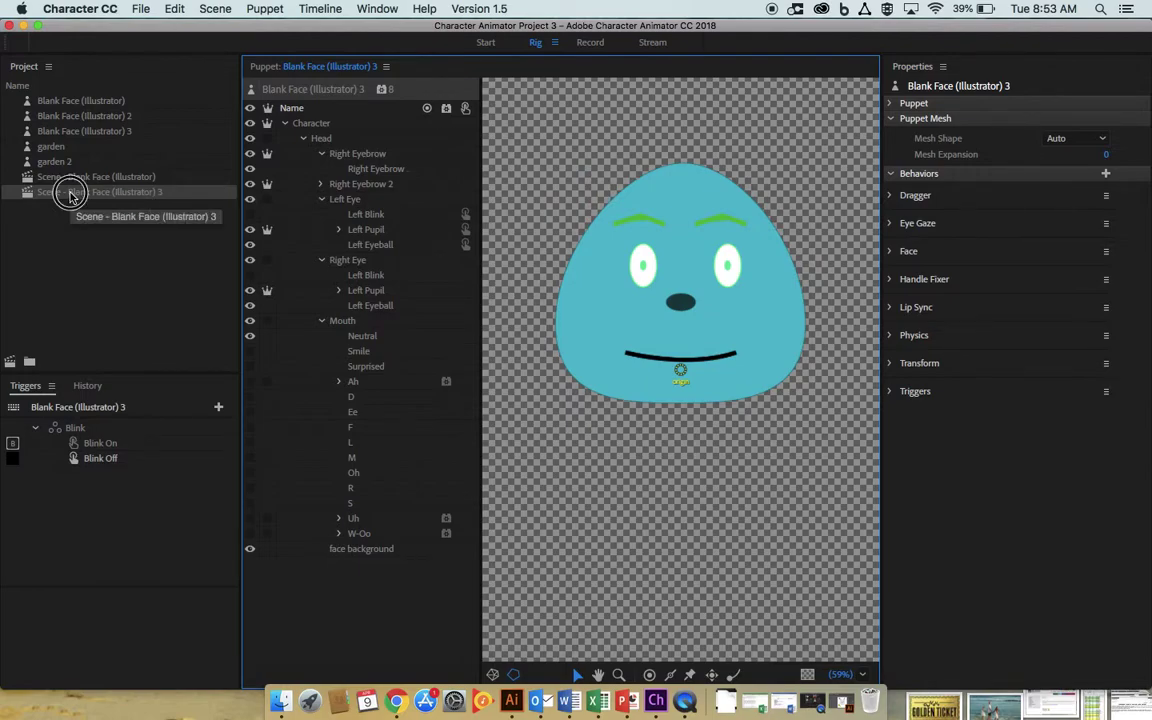
pyautogui.press('Delete')
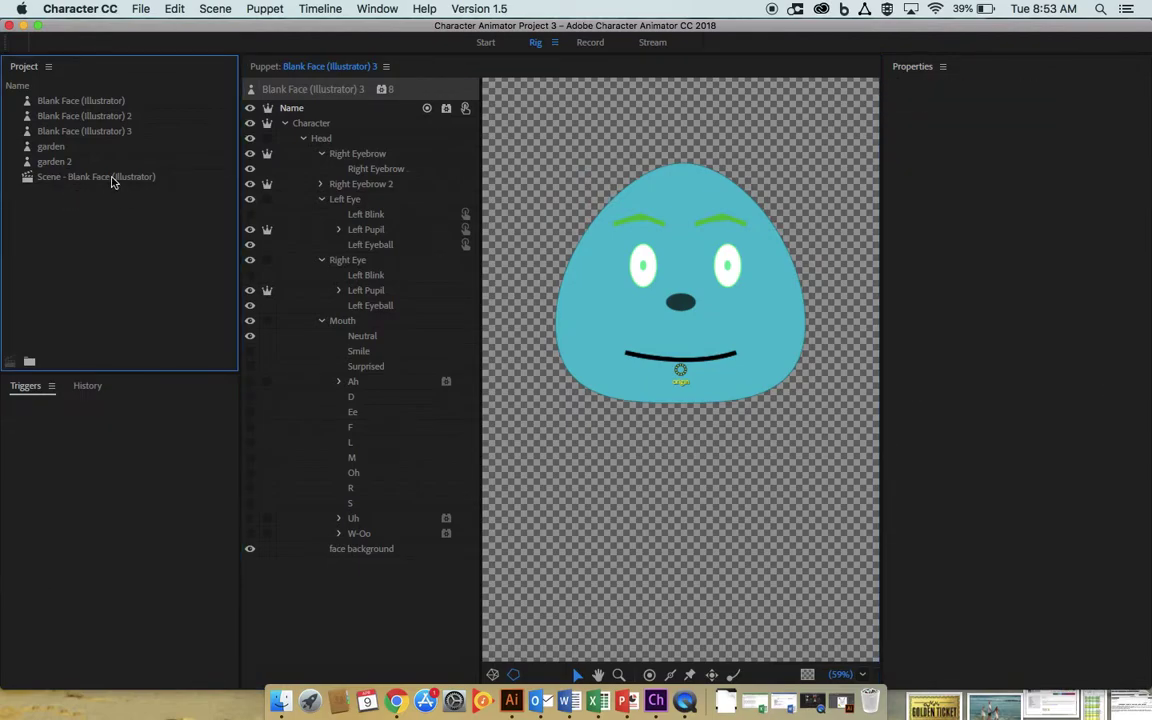
pyautogui.click(113, 178)
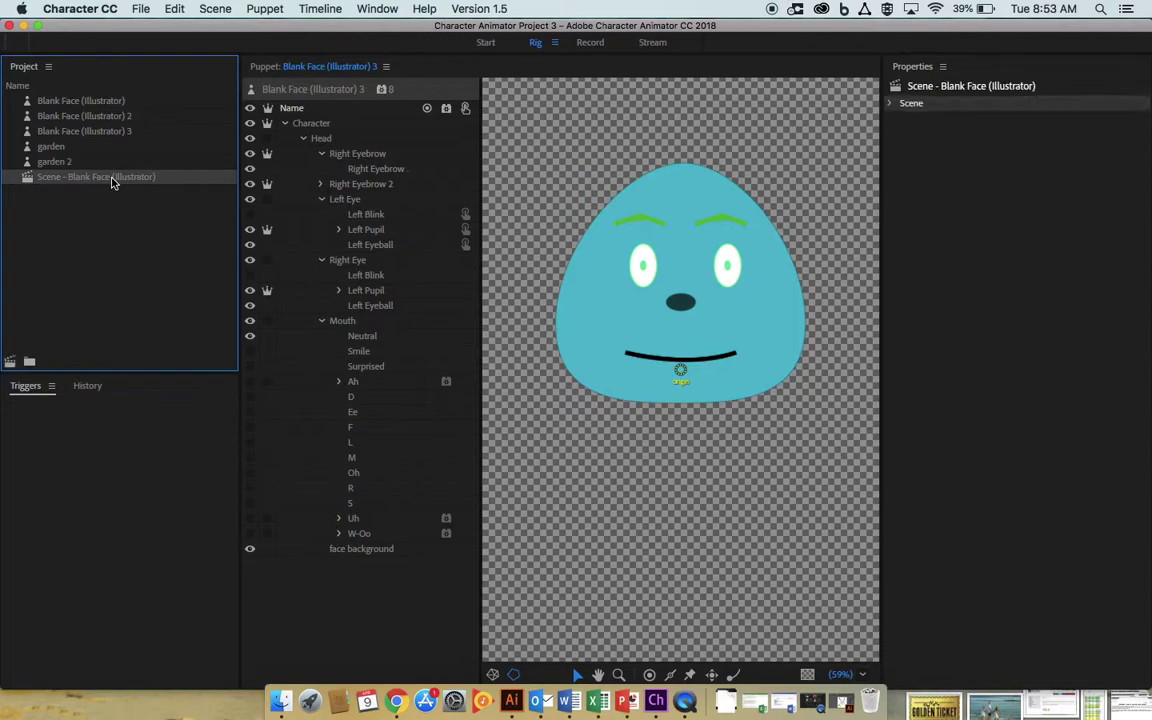
# Open the Blank Face (Illustrator) puppet for rigging and show it at 50% zoom.
pyautogui.click(90, 101)
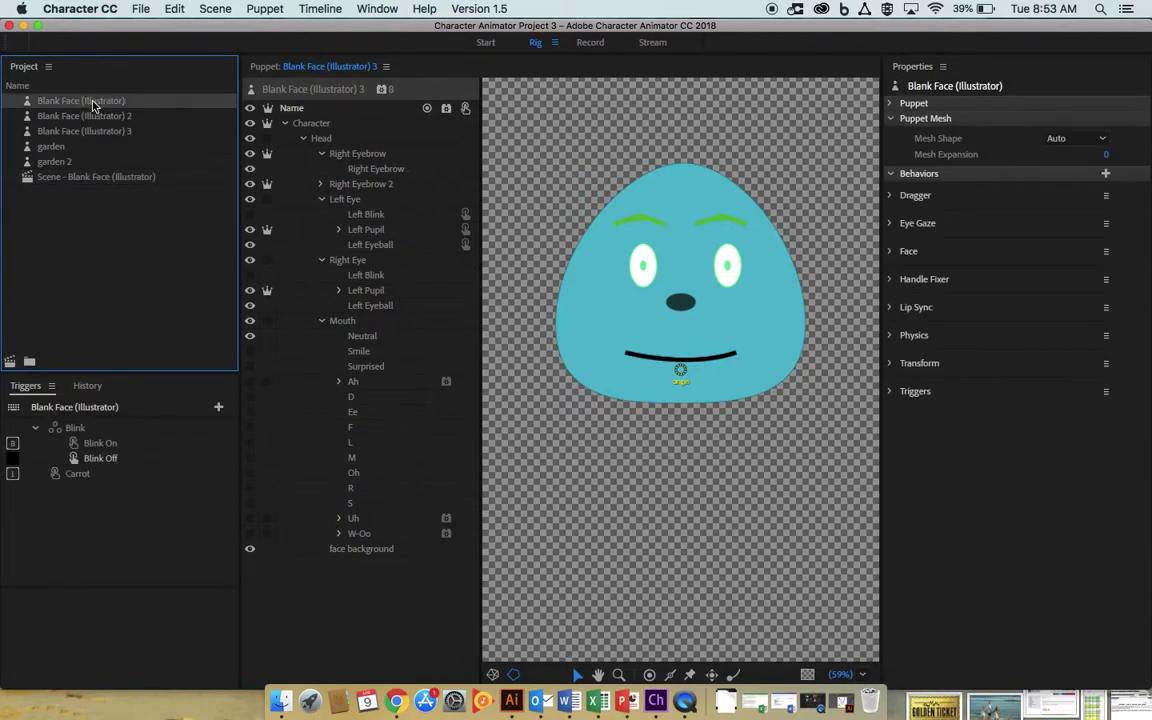
pyautogui.doubleClick(93, 104)
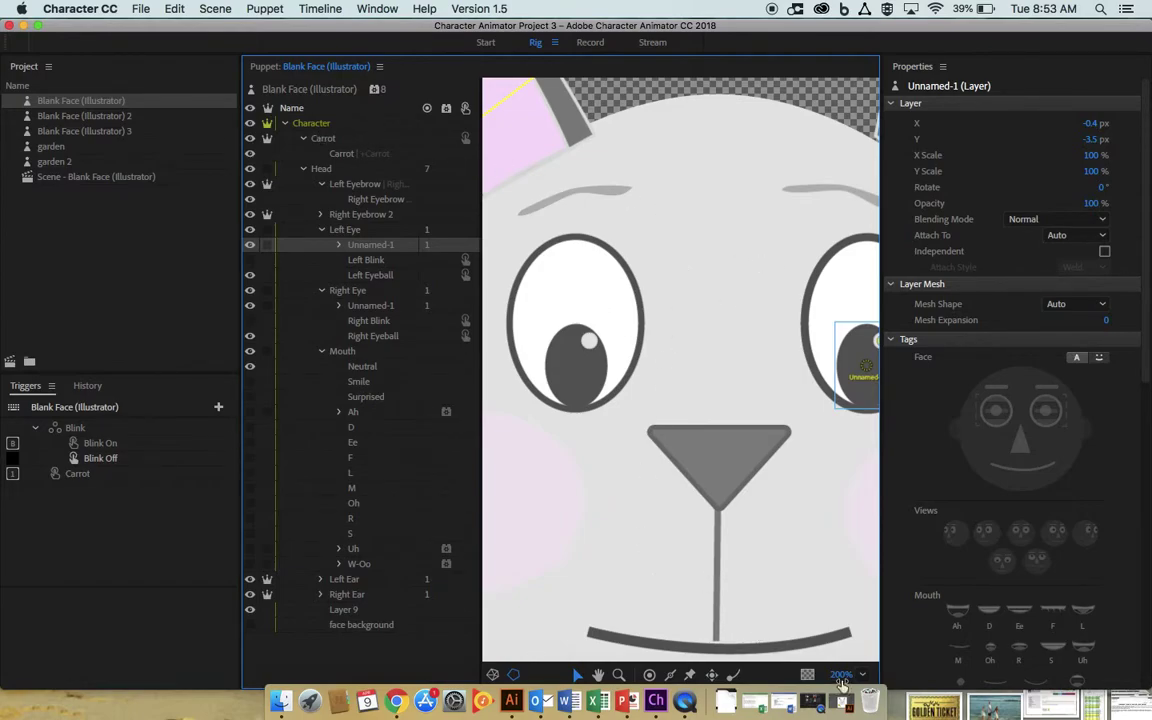
pyautogui.click(841, 674)
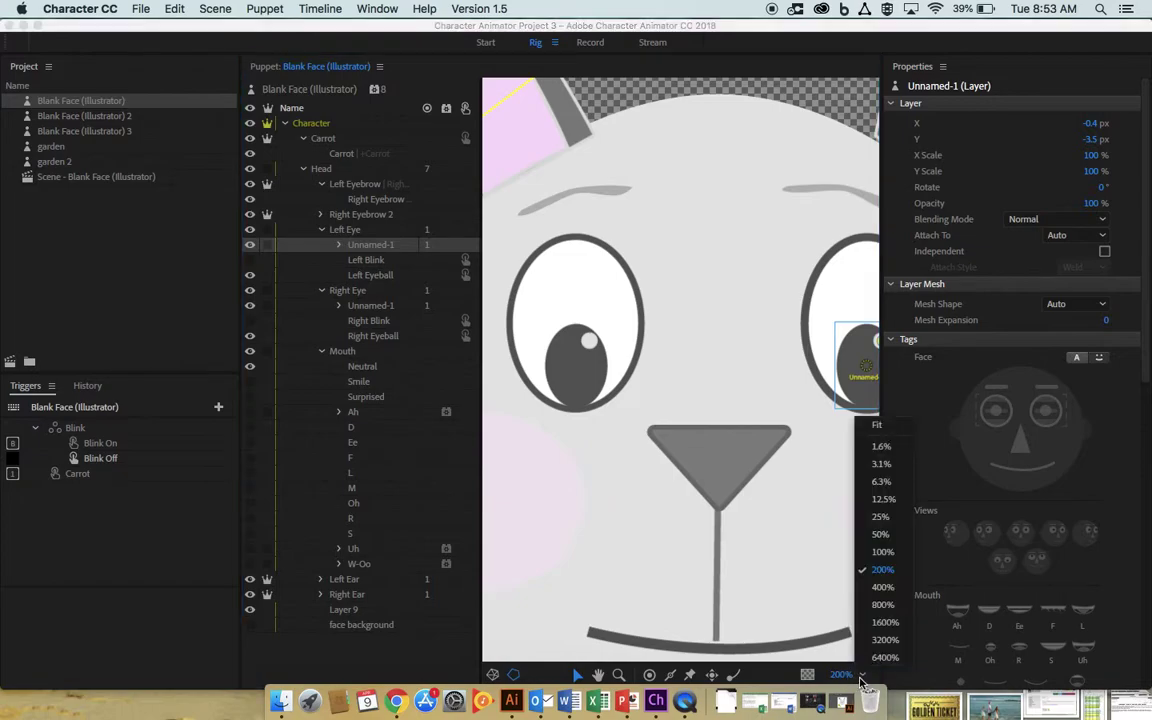
pyautogui.click(878, 552)
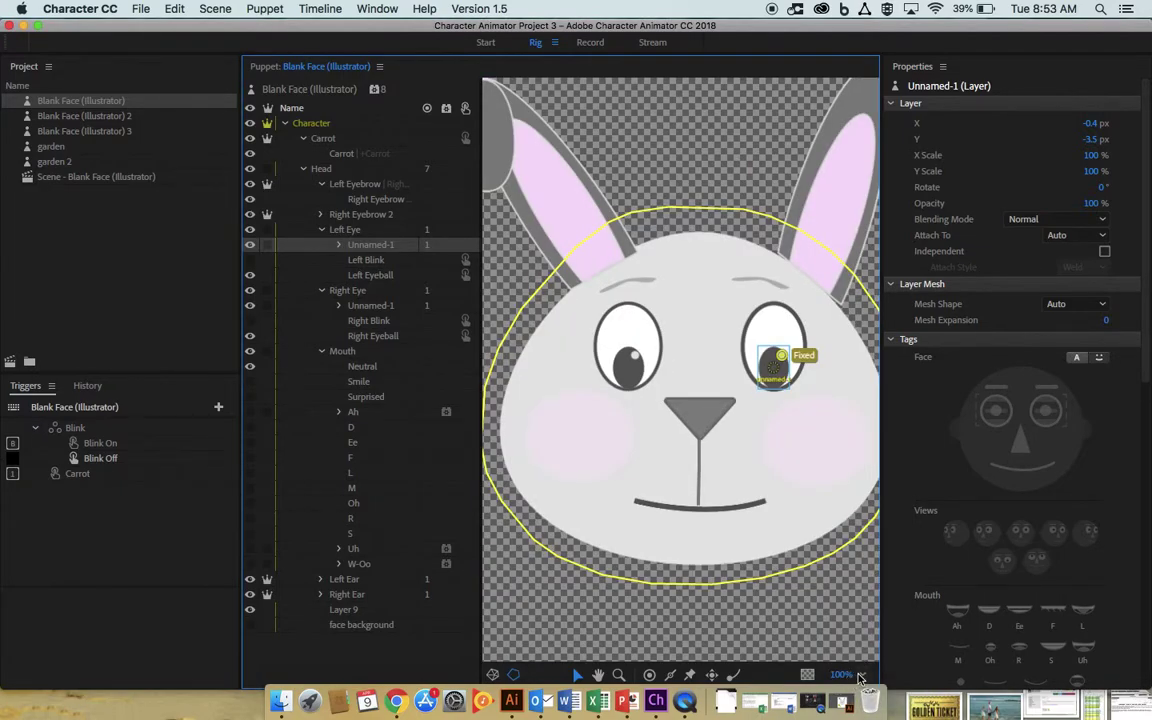
pyautogui.click(858, 678)
pyautogui.click(872, 543)
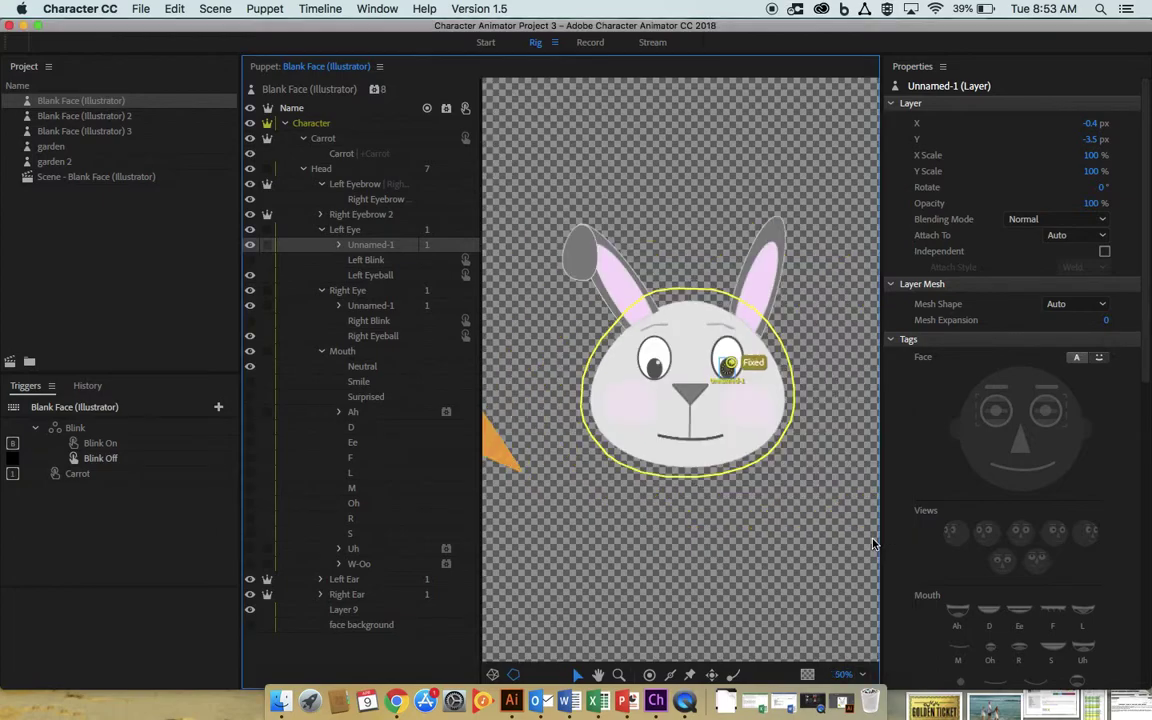
# Examine the bunny's ear and eyebrow layers and their independence settings in the puppet's layer structure.
pyautogui.click(766, 258)
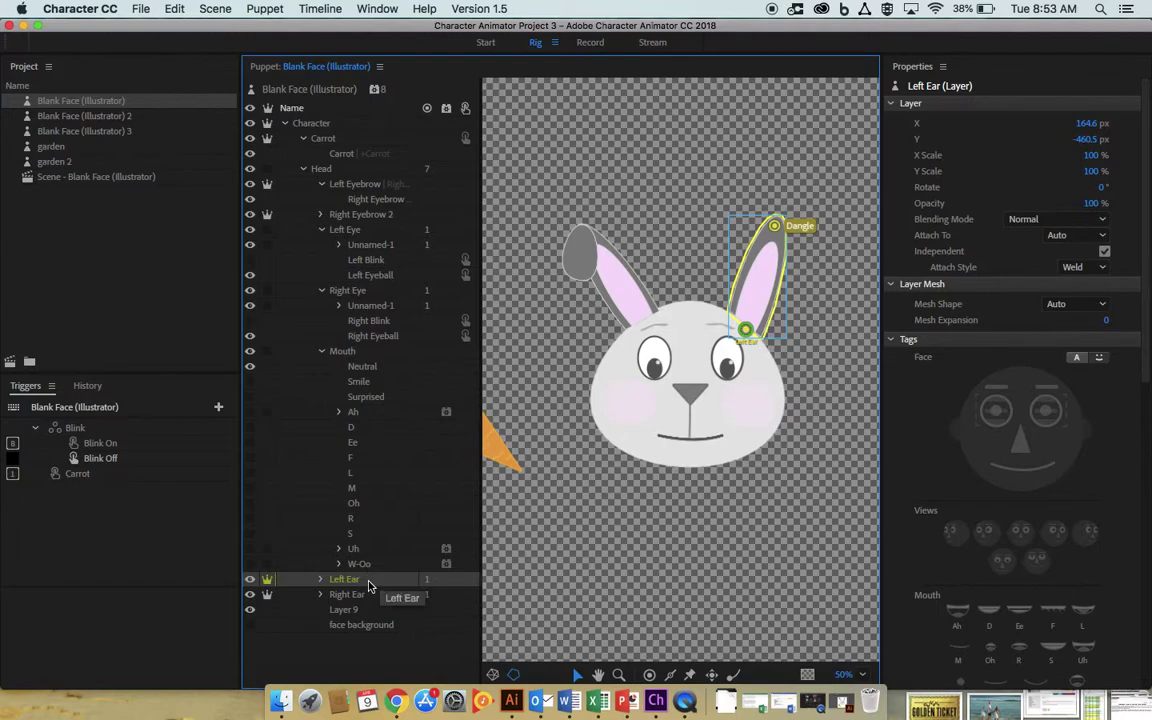
pyautogui.click(359, 204)
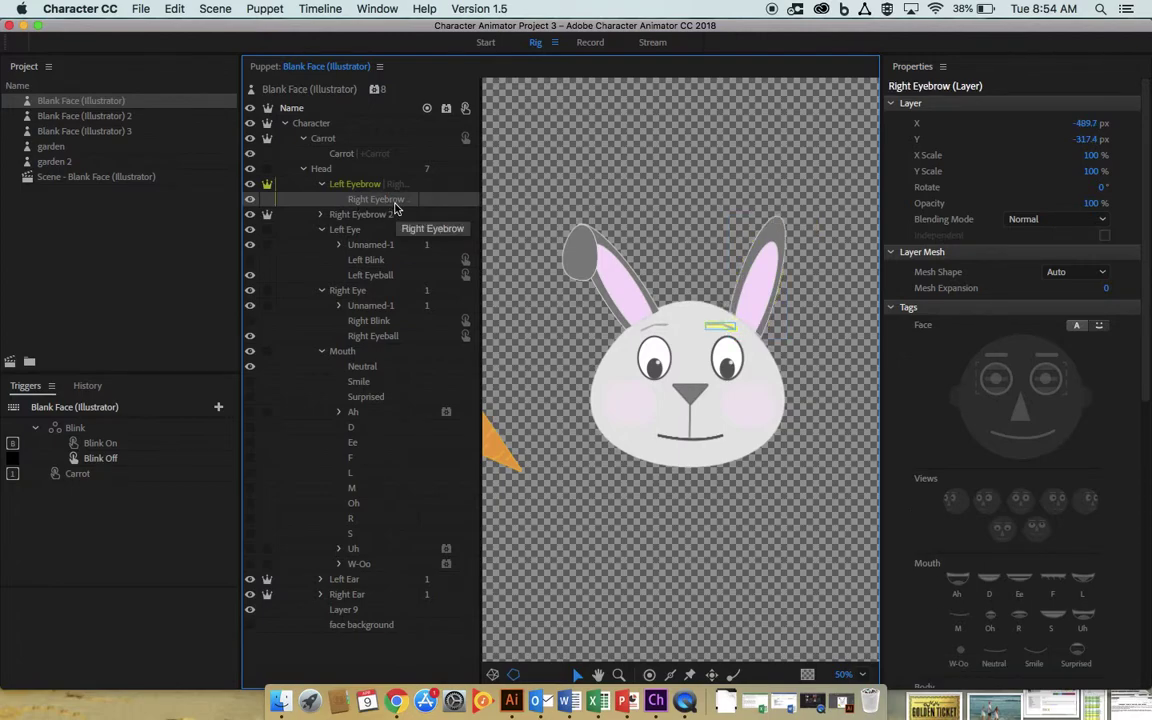
pyautogui.click(350, 217)
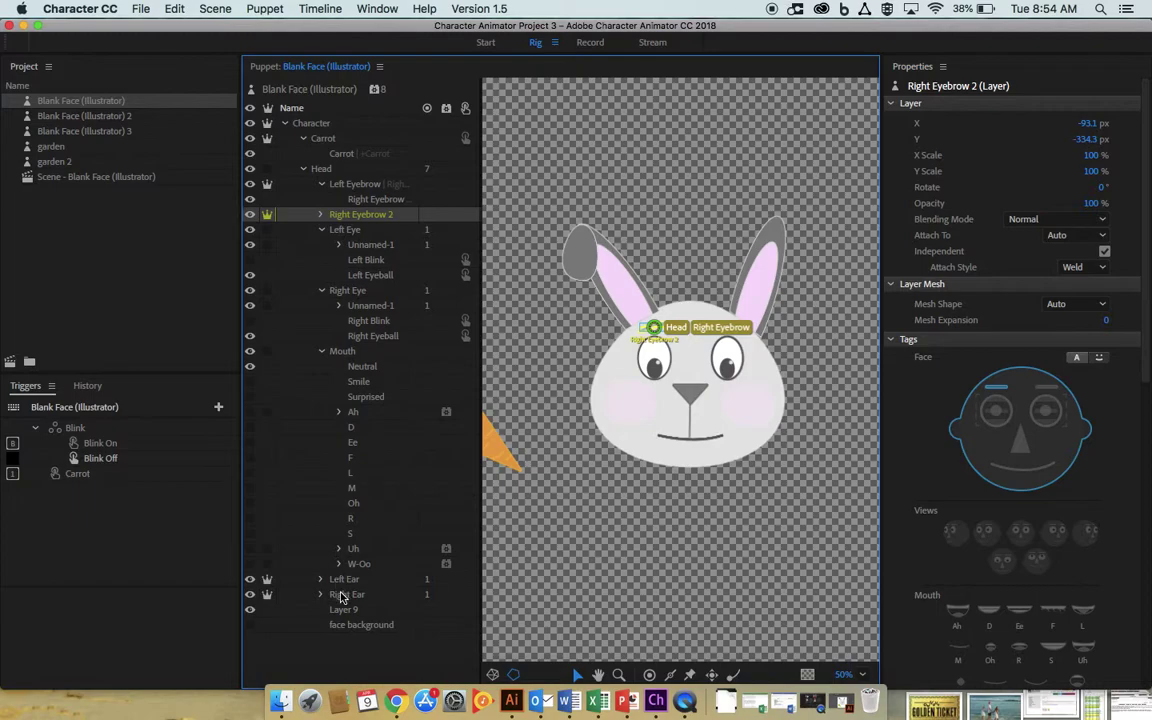
pyautogui.click(267, 579)
pyautogui.click(267, 594)
pyautogui.click(455, 555)
# Add a Dangle handle near the upper outer edge of the Left Ear and another on the folded tip of the Right Ear.
pyautogui.click(775, 258)
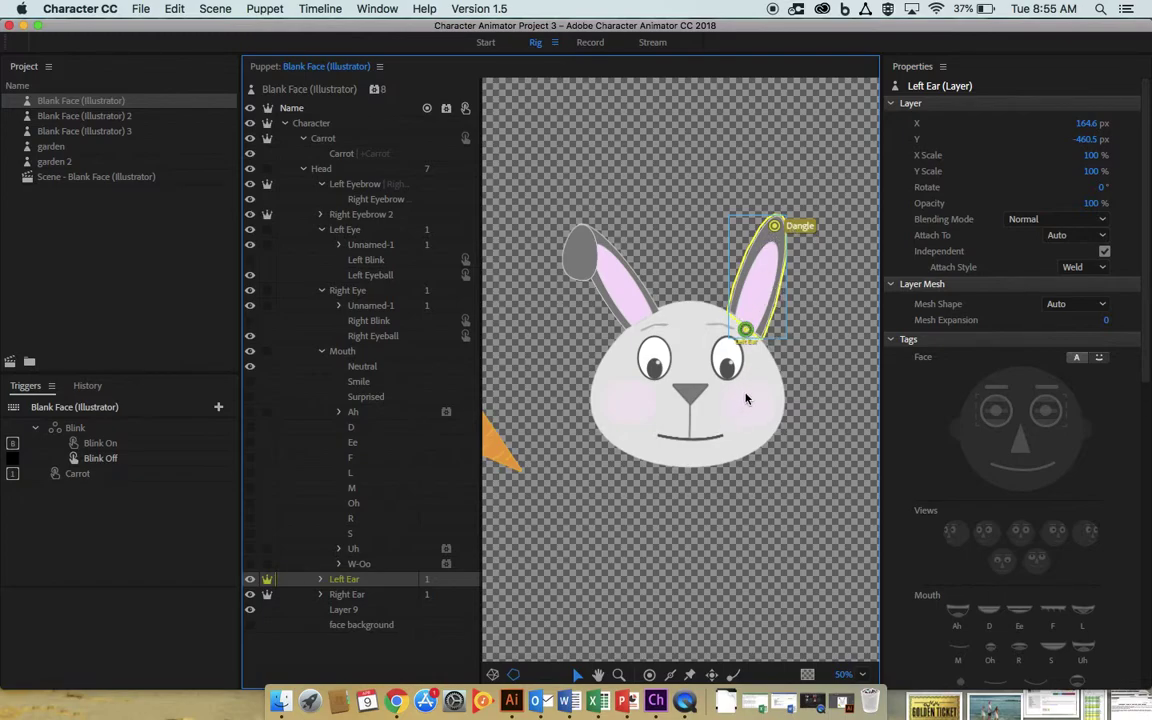
pyautogui.click(733, 676)
pyautogui.click(782, 252)
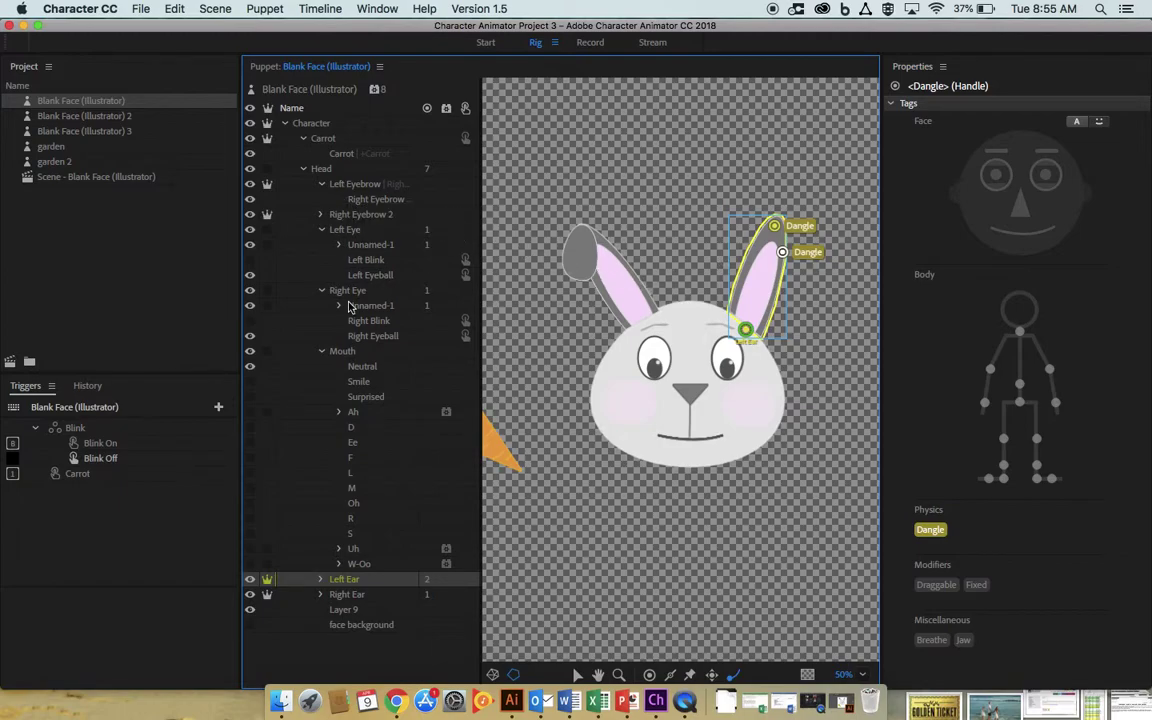
pyautogui.click(336, 595)
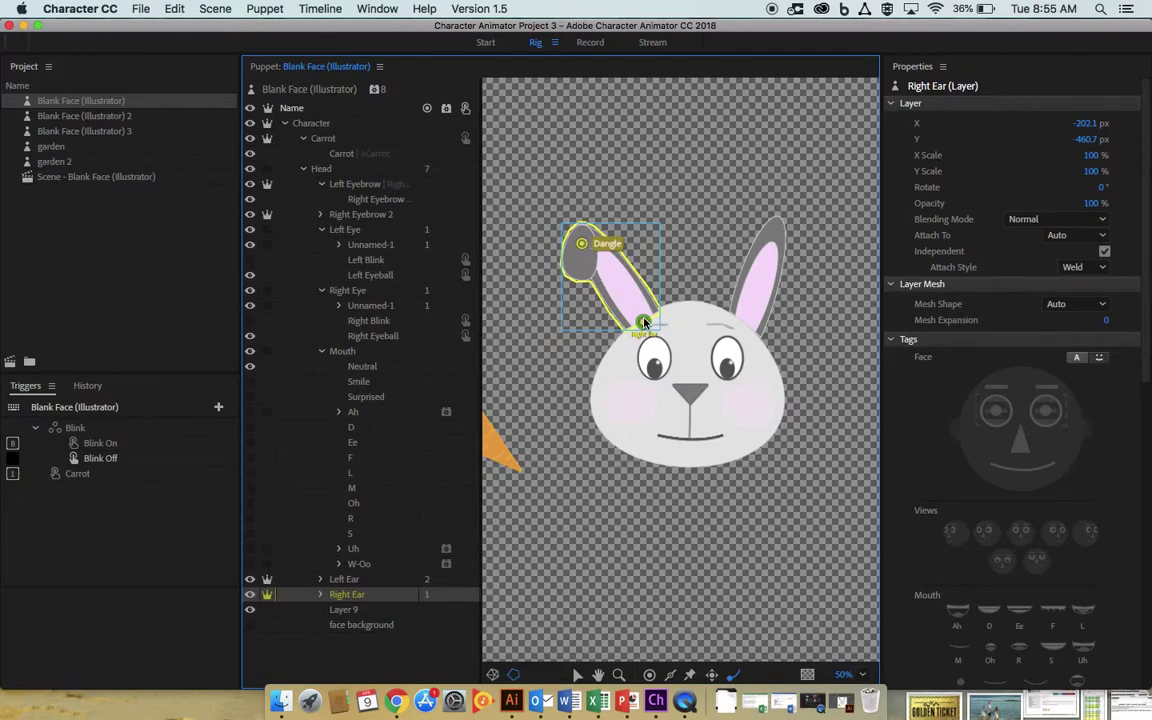
pyautogui.click(579, 268)
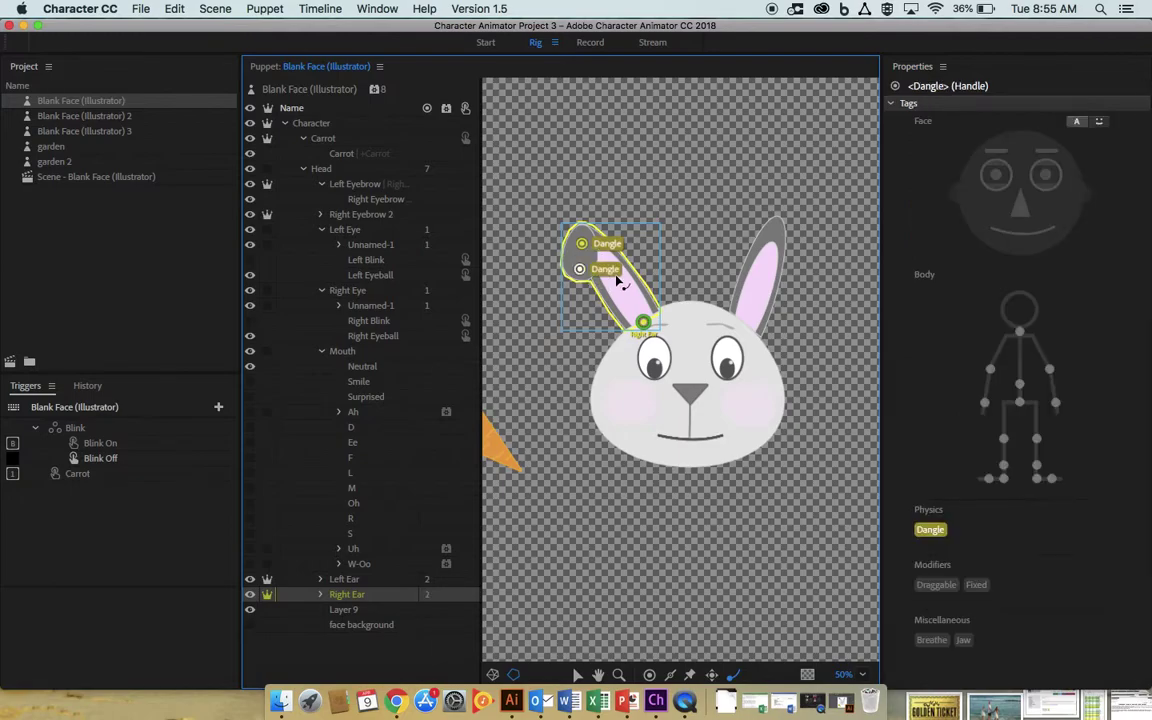
# Draw a stick along the lower part of the Right Ear toward the ear's base.
pyautogui.click(671, 676)
pyautogui.moveTo(585, 248); pyautogui.dragTo(641, 320)
pyautogui.moveTo(641, 320); pyautogui.dragTo(643, 322)
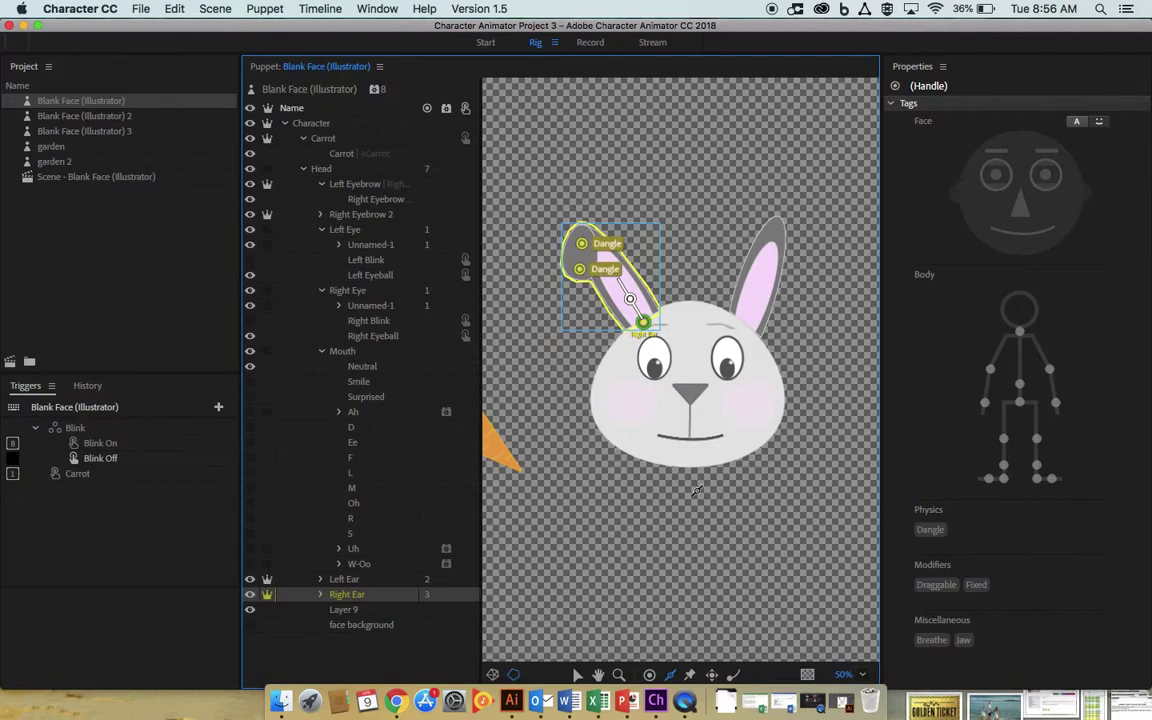
# In the Record workspace, set the bunny's Physics Gravity Strength to 21% and Dangle Stiffness to 131%.
pyautogui.click(592, 43)
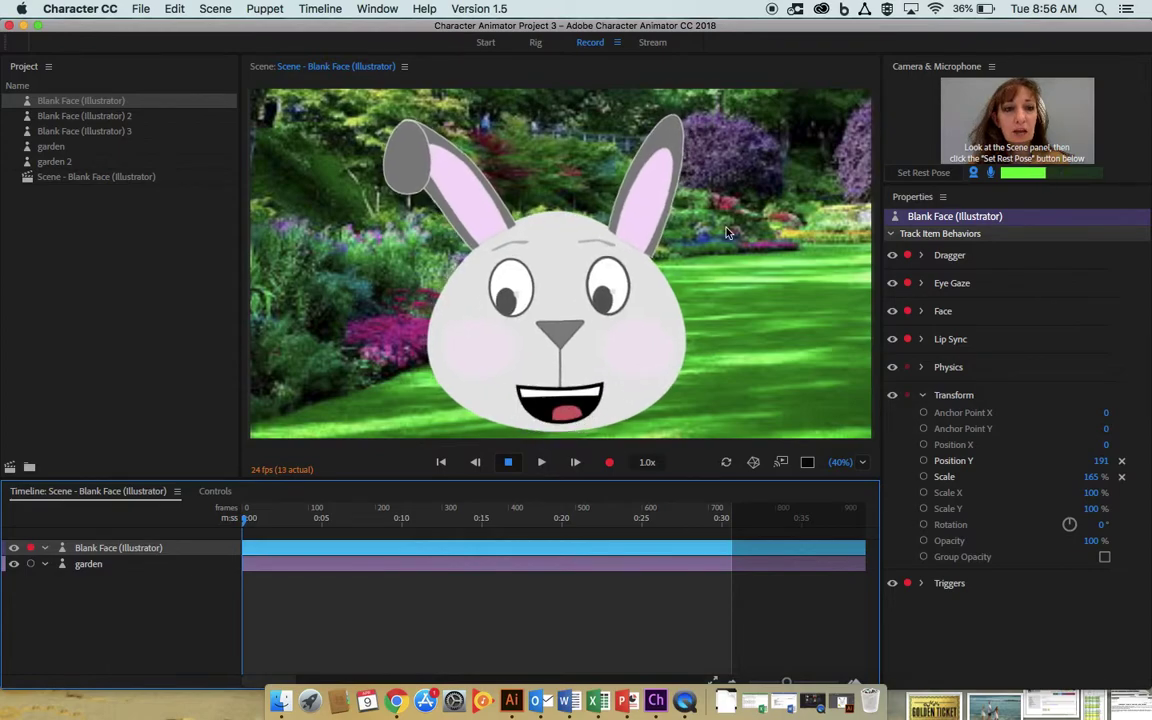
pyautogui.click(956, 368)
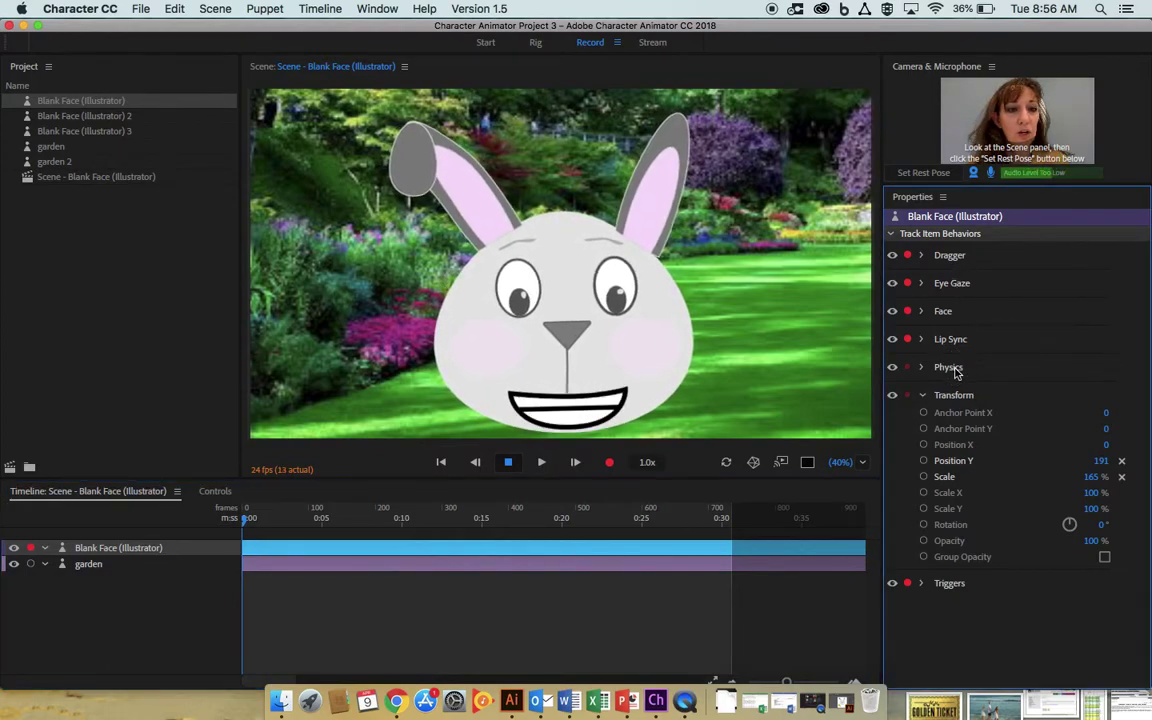
pyautogui.click(921, 368)
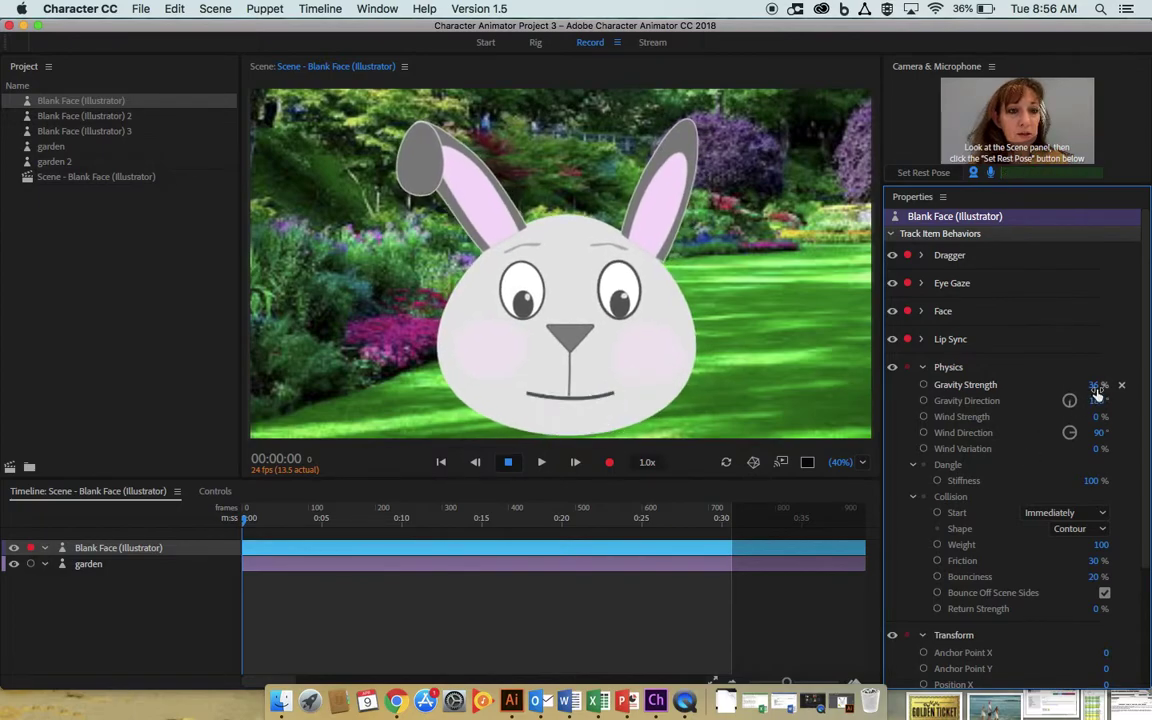
pyautogui.moveTo(1097, 390); pyautogui.dragTo(1080, 389)
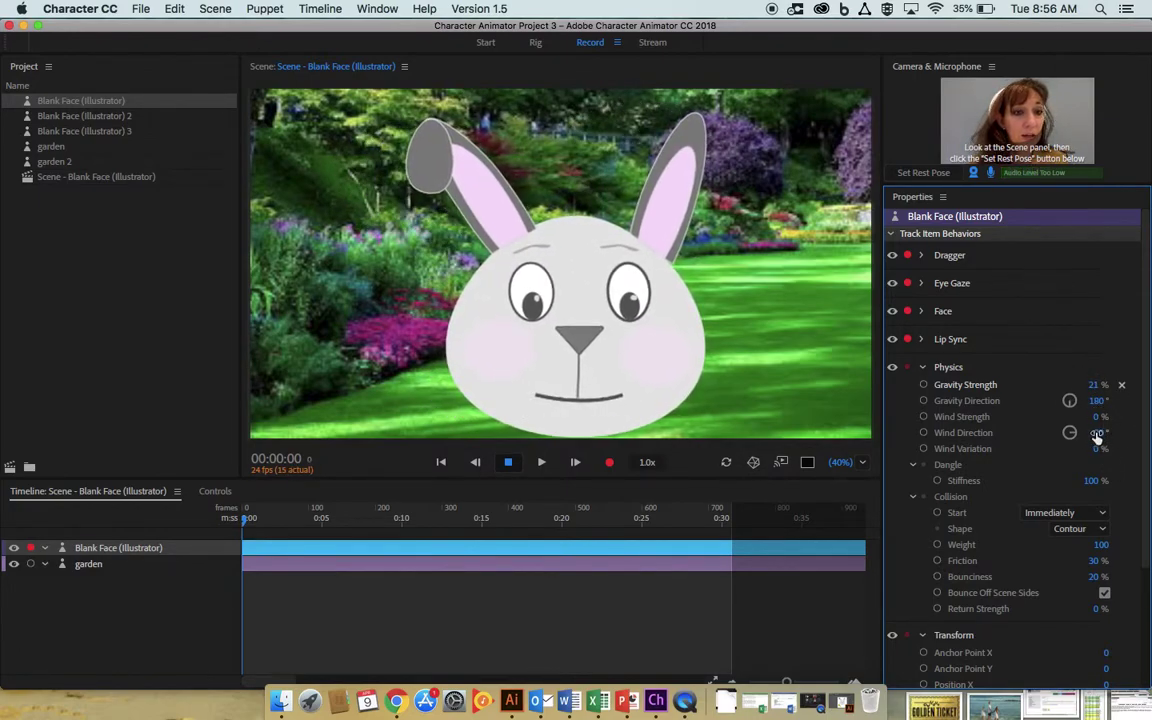
pyautogui.moveTo(1090, 482); pyautogui.dragTo(1117, 484)
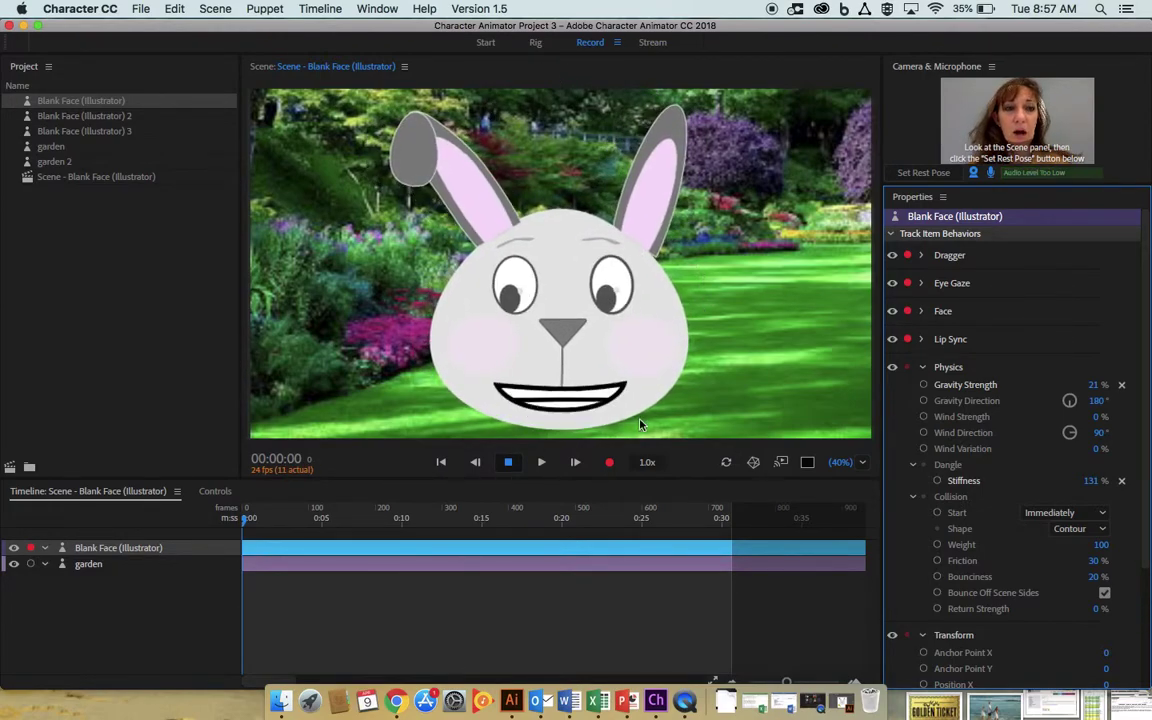
# Switch to Illustrator and add a layer named +Carrot2 above the existing carrot layer inside +Character.
pyautogui.click(514, 700)
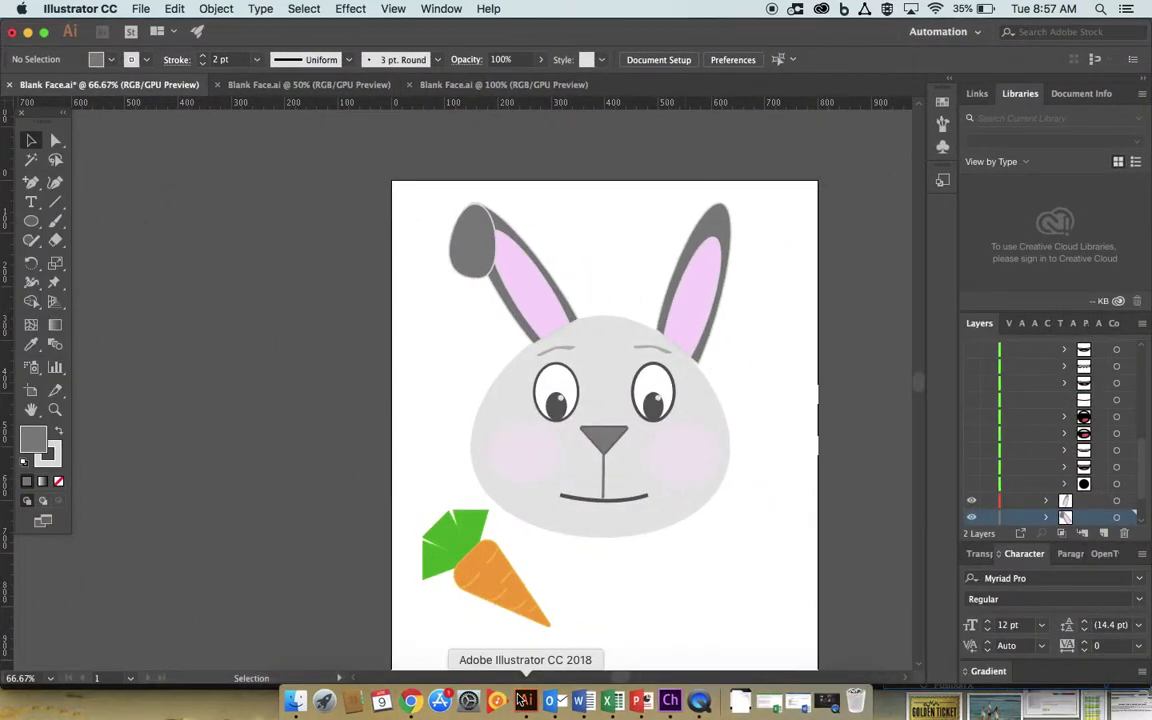
pyautogui.scroll(5, 1020, 423)
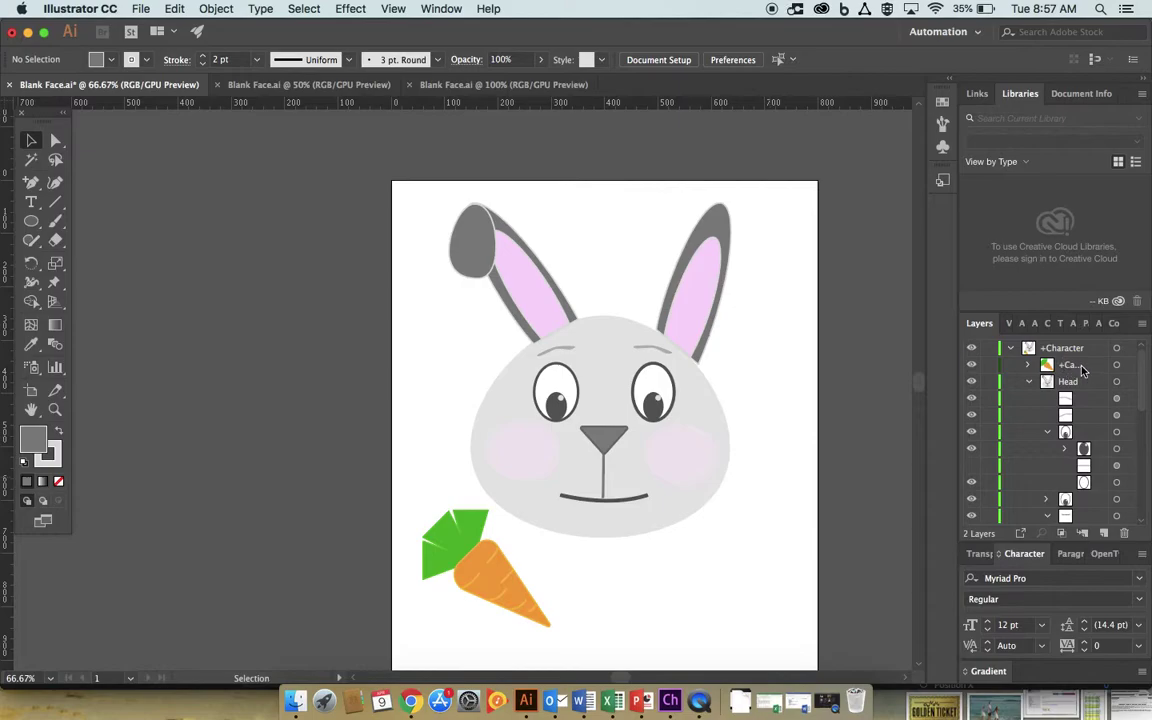
pyautogui.click(1082, 371)
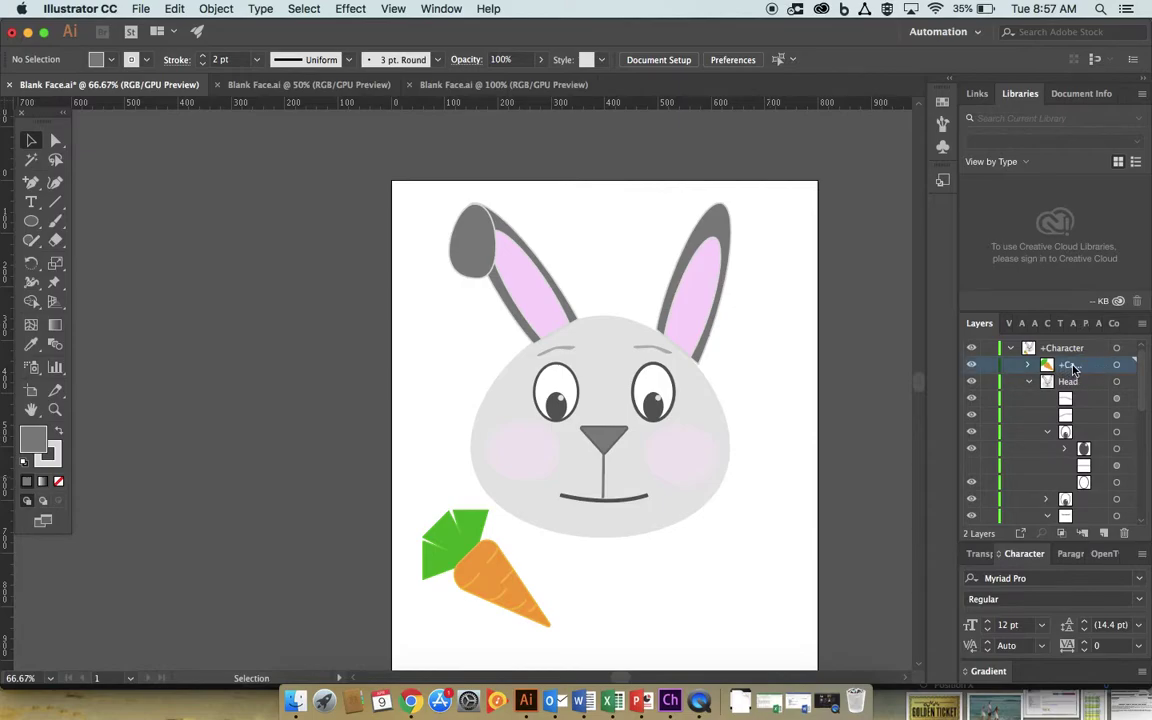
pyautogui.click(1105, 534)
pyautogui.doubleClick(1068, 366)
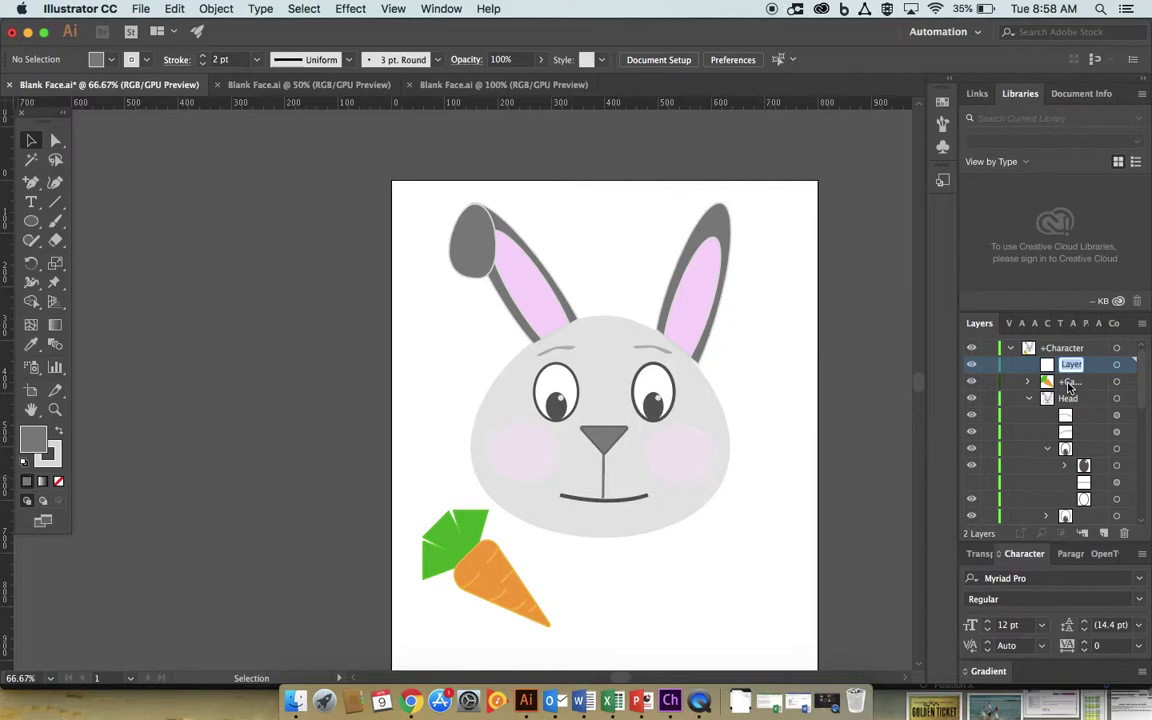
pyautogui.write('+Carrot2')
pyautogui.press('Return')
# Create a five-sided polygon with a 50 px radius beside the bunny's head on the new carrot layer.
pyautogui.click(40, 225)
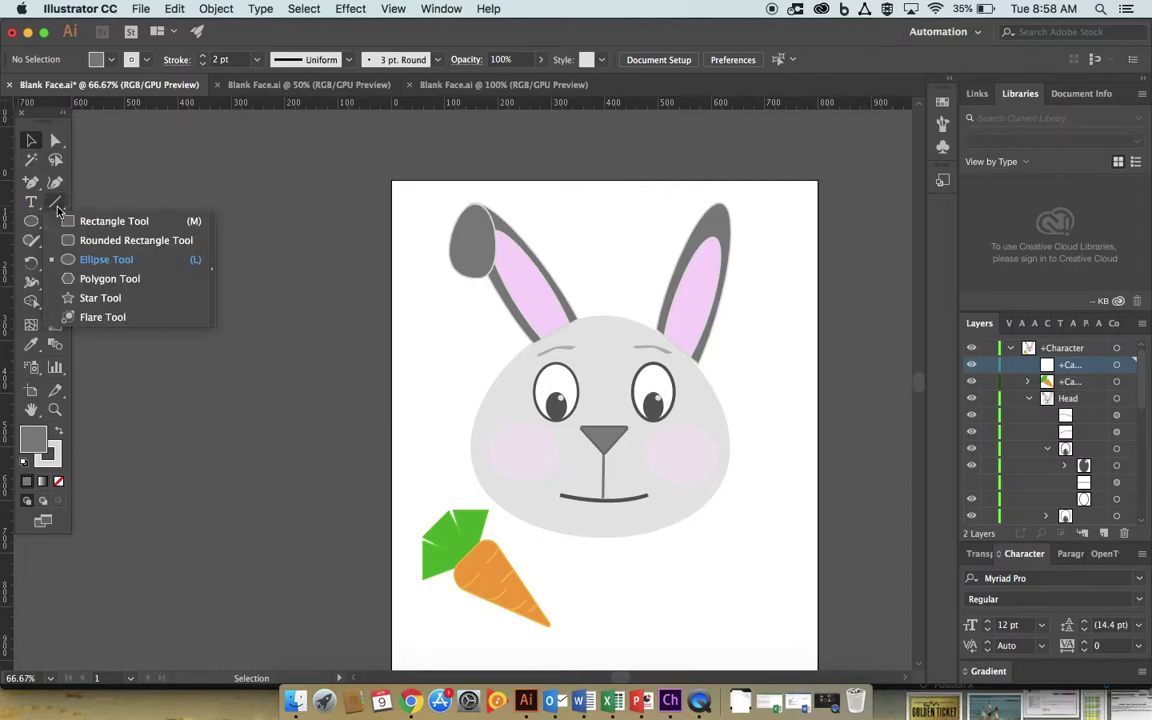
pyautogui.click(95, 284)
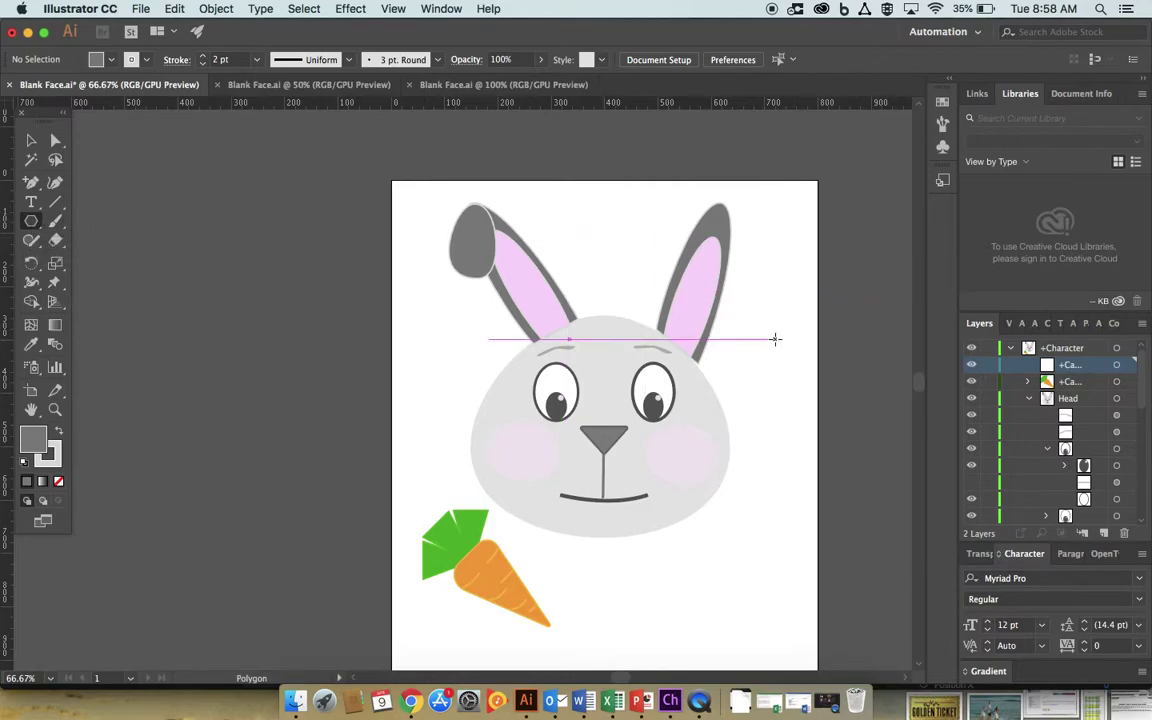
pyautogui.click(775, 339)
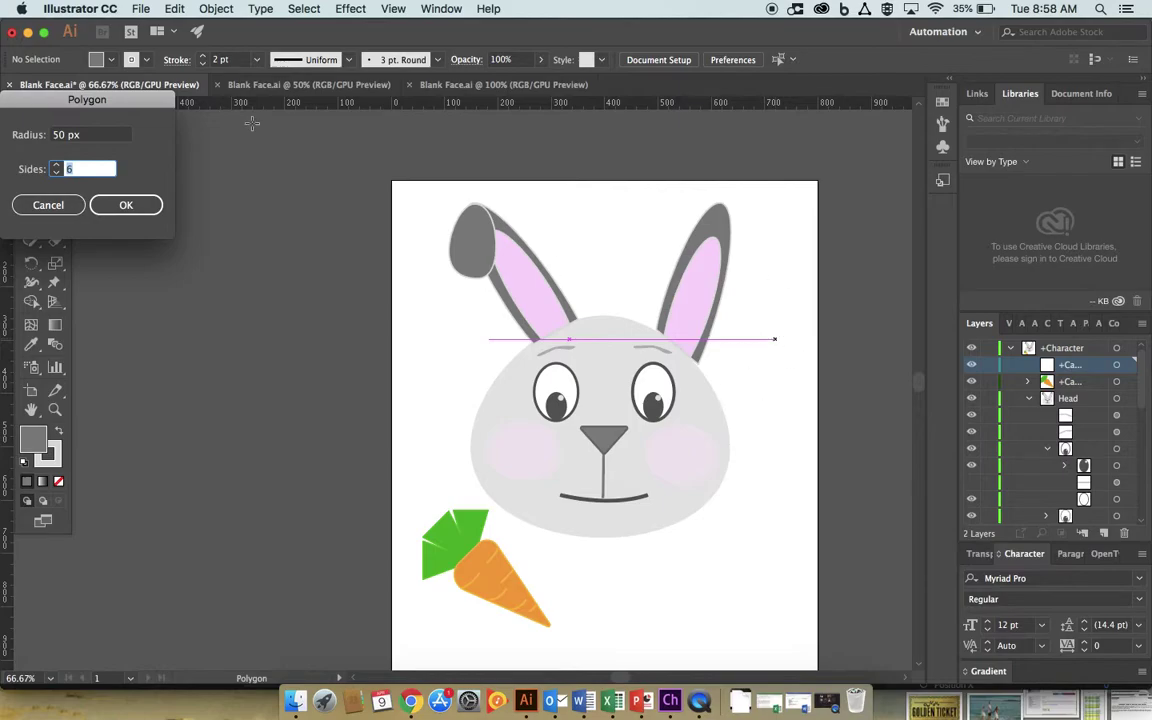
pyautogui.click(56, 174)
pyautogui.click(124, 205)
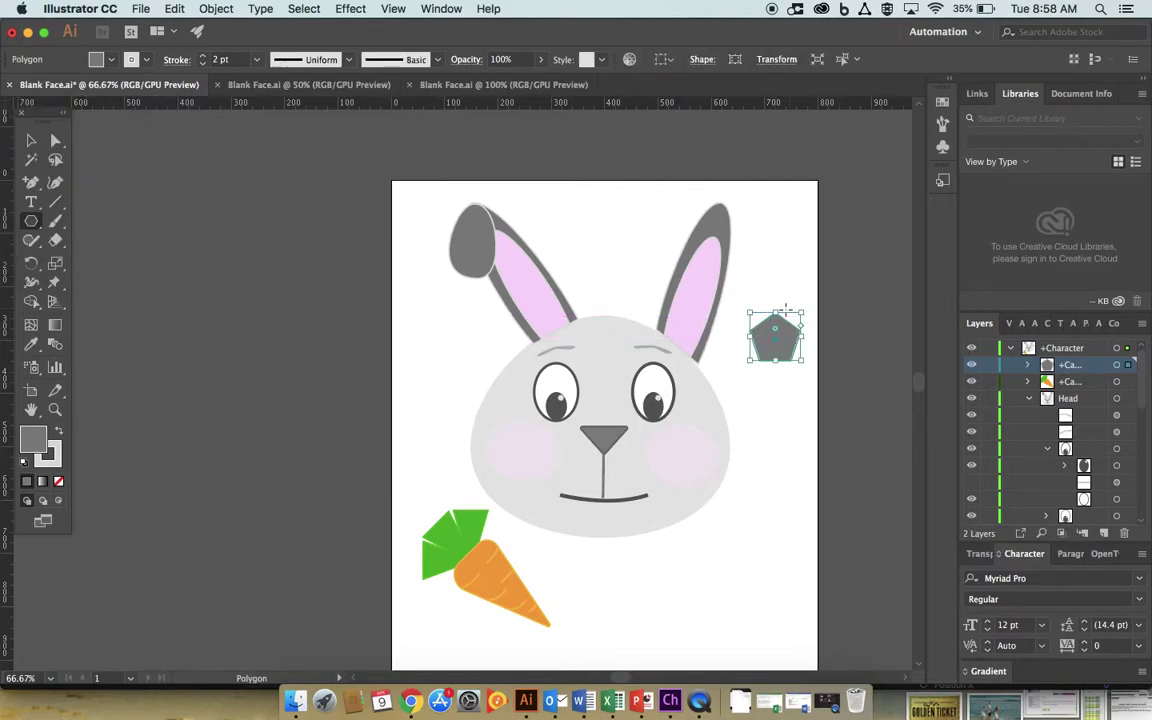
# Fill the pentagon with the orange color efa420.
pyautogui.doubleClick(33, 443)
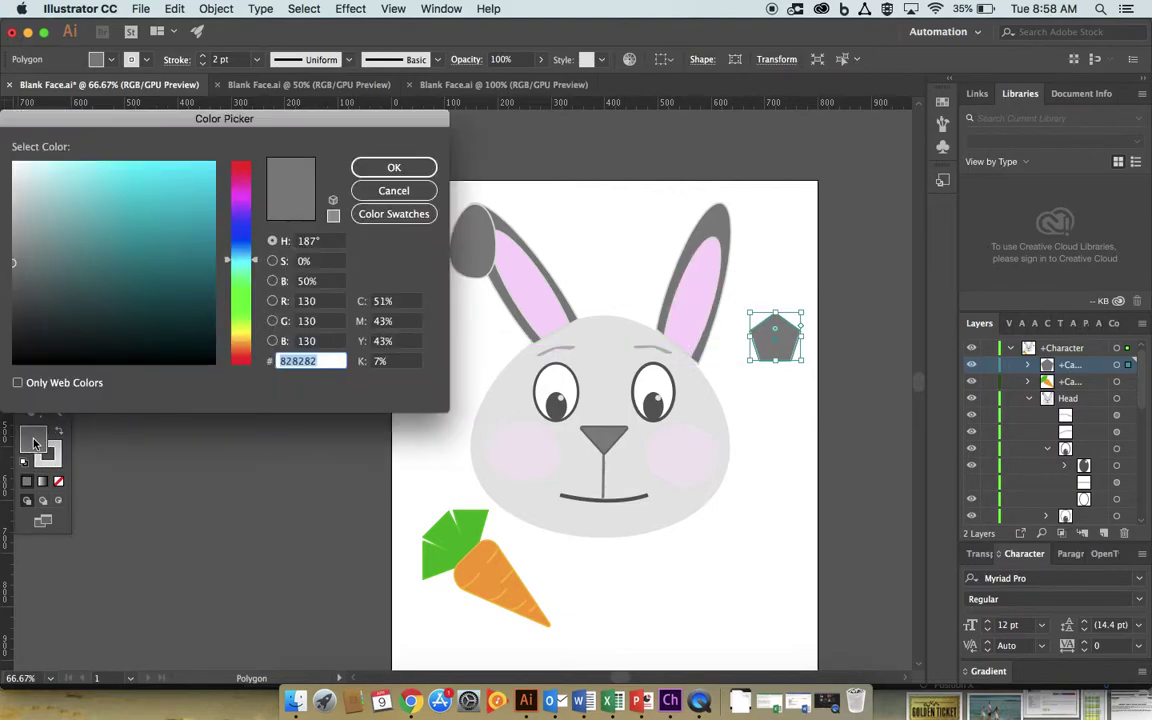
pyautogui.click(243, 341)
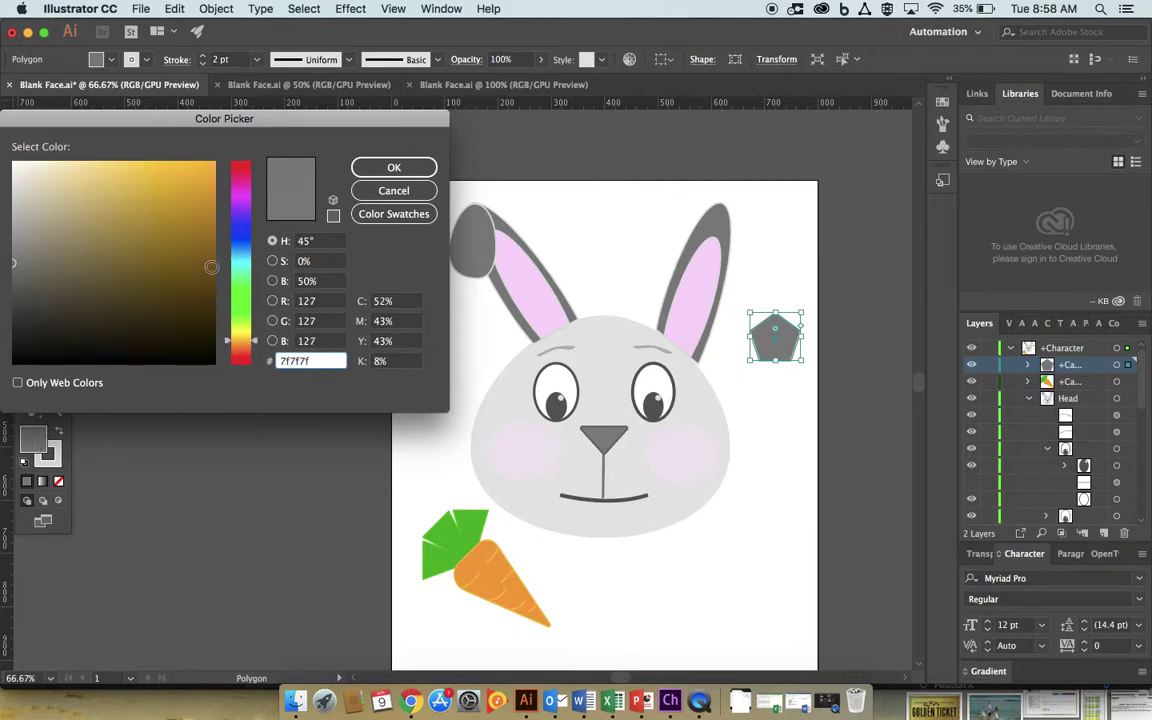
pyautogui.click(191, 214)
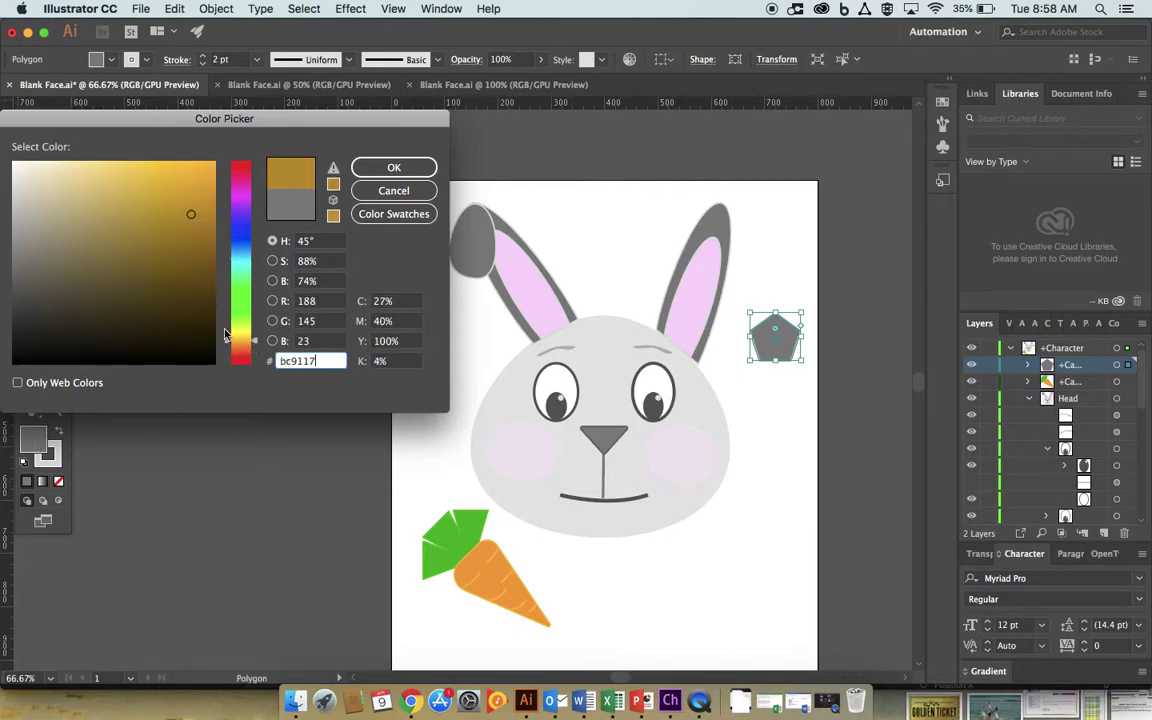
pyautogui.moveTo(241, 351); pyautogui.dragTo(243, 342)
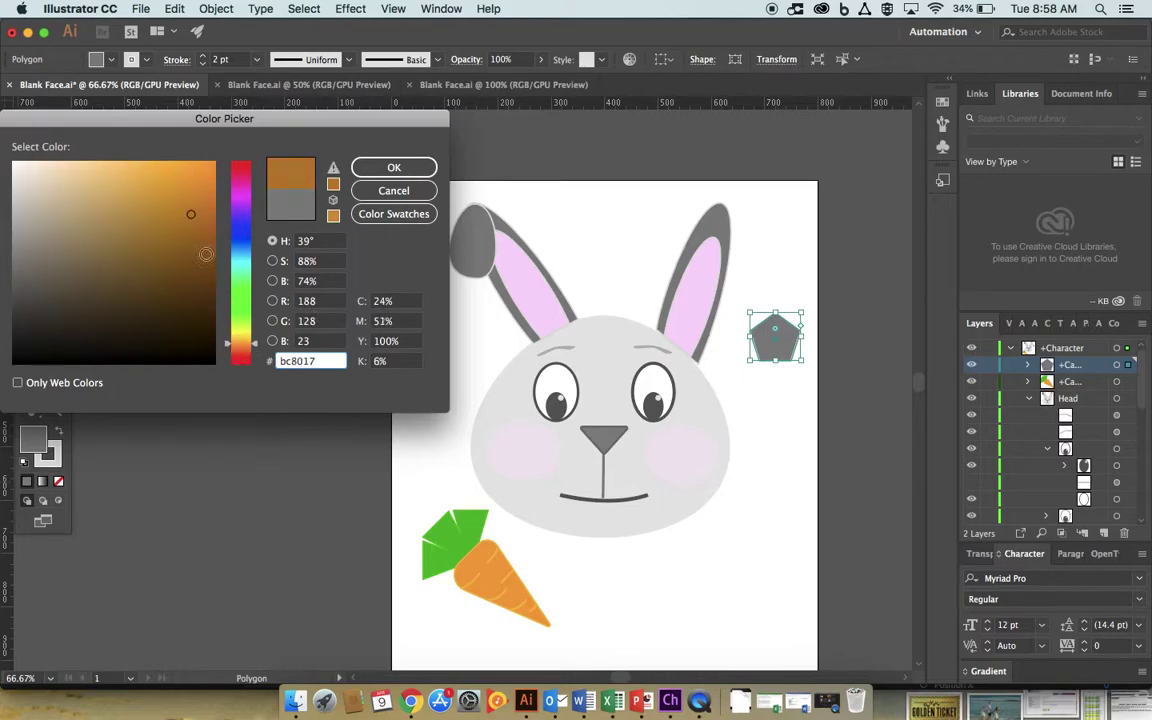
pyautogui.moveTo(196, 263); pyautogui.dragTo(189, 173)
pyautogui.click(394, 167)
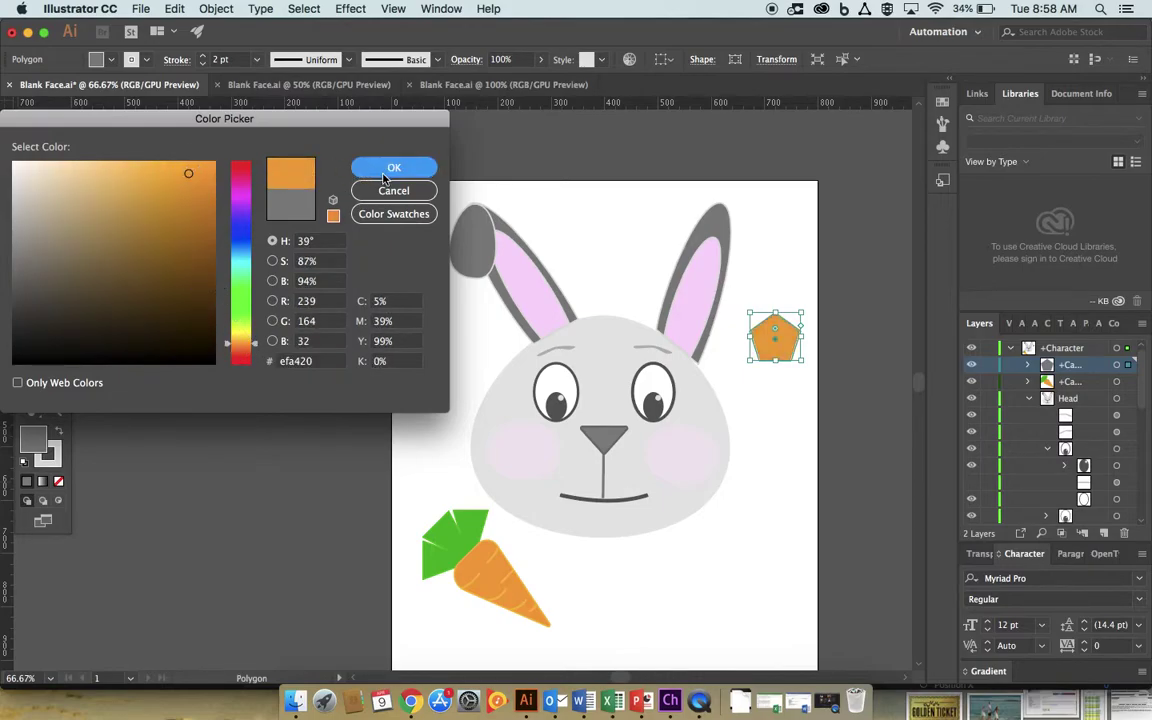
# Set the pentagon's stroke color to f4b831 and rotate the shape counterclockwise.
pyautogui.doubleClick(52, 452)
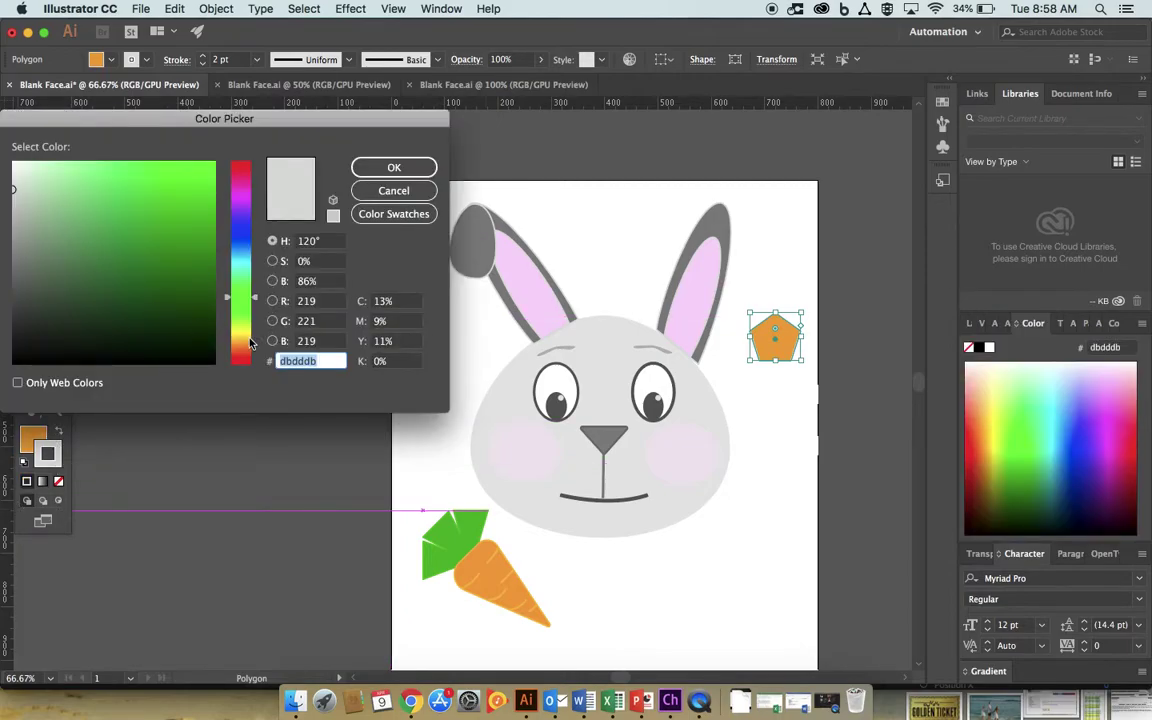
pyautogui.click(249, 343)
pyautogui.click(176, 167)
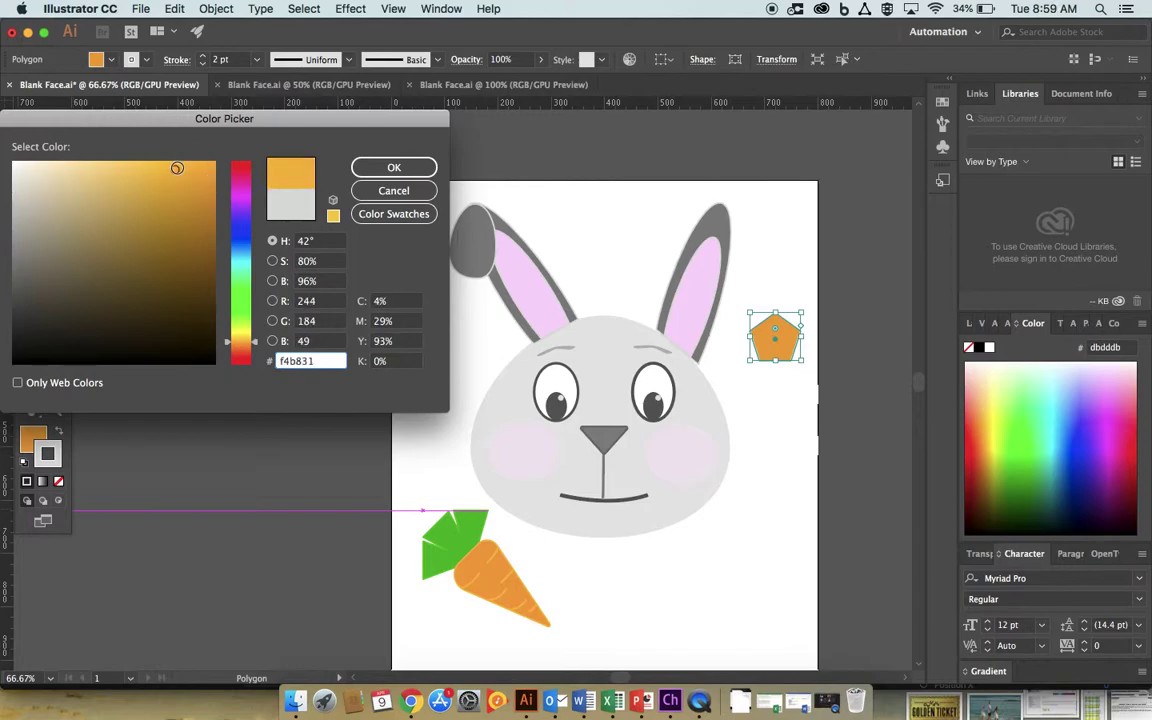
pyautogui.click(405, 168)
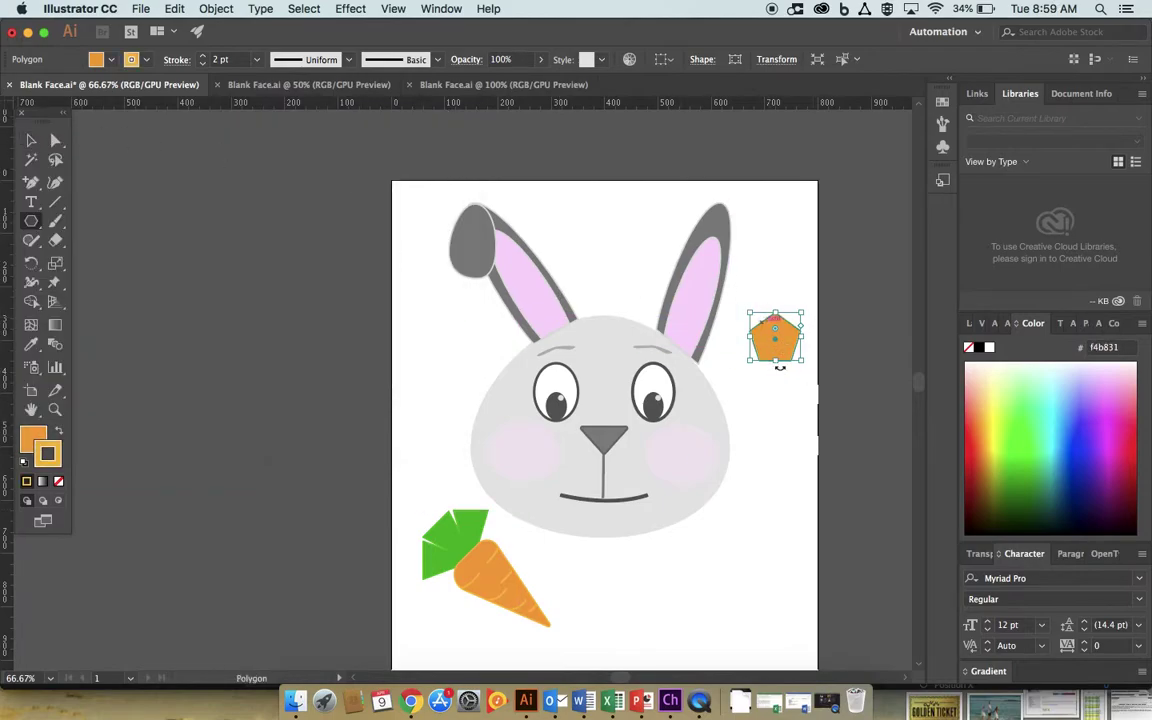
pyautogui.moveTo(804, 371)
pyautogui.mouseDown()
pyautogui.moveTo(797, 303)
pyautogui.moveTo(751, 265)
pyautogui.moveTo(790, 303)
pyautogui.mouseUp()
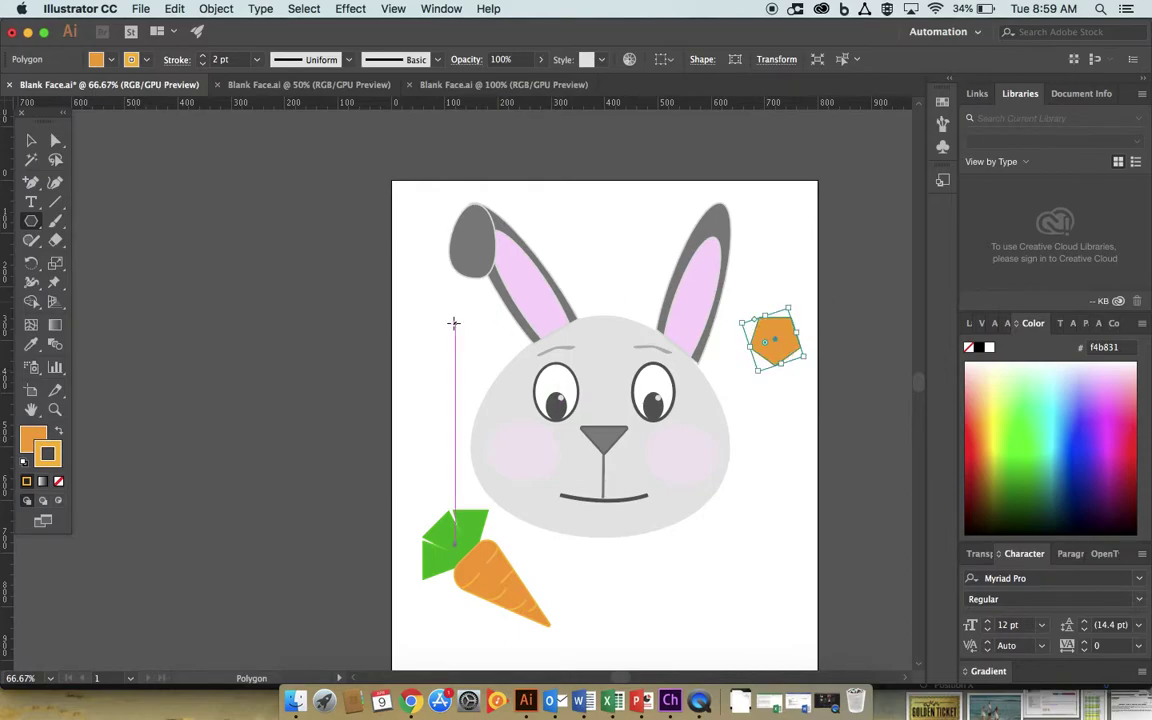
# Stretch the orange pentagon into a tall, narrow shape and rotate it upright beside the bunny's head.
pyautogui.click(31, 141)
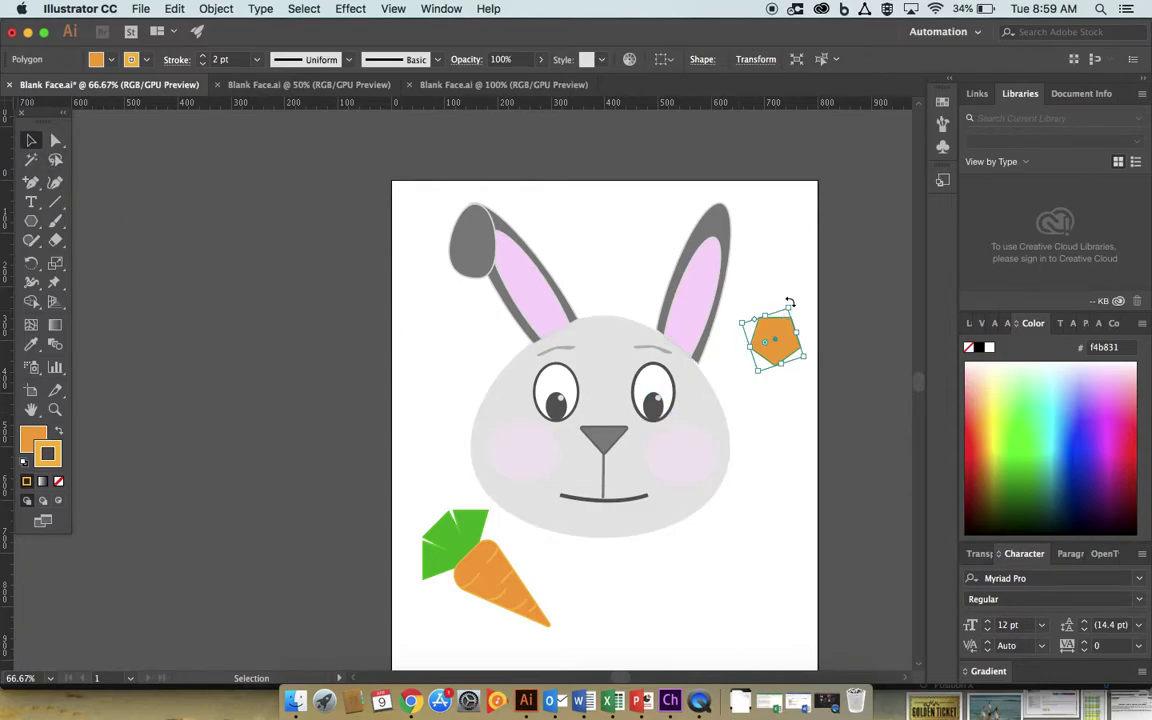
pyautogui.moveTo(788, 310); pyautogui.dragTo(790, 265)
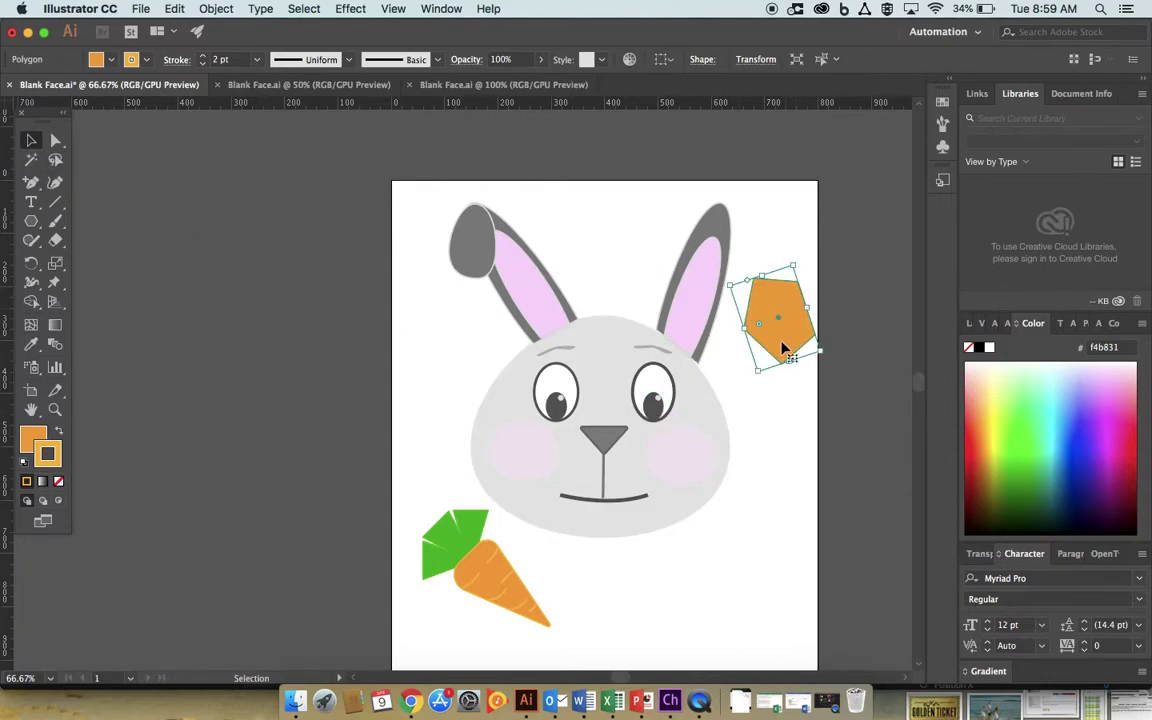
pyautogui.moveTo(731, 287); pyautogui.dragTo(734, 243)
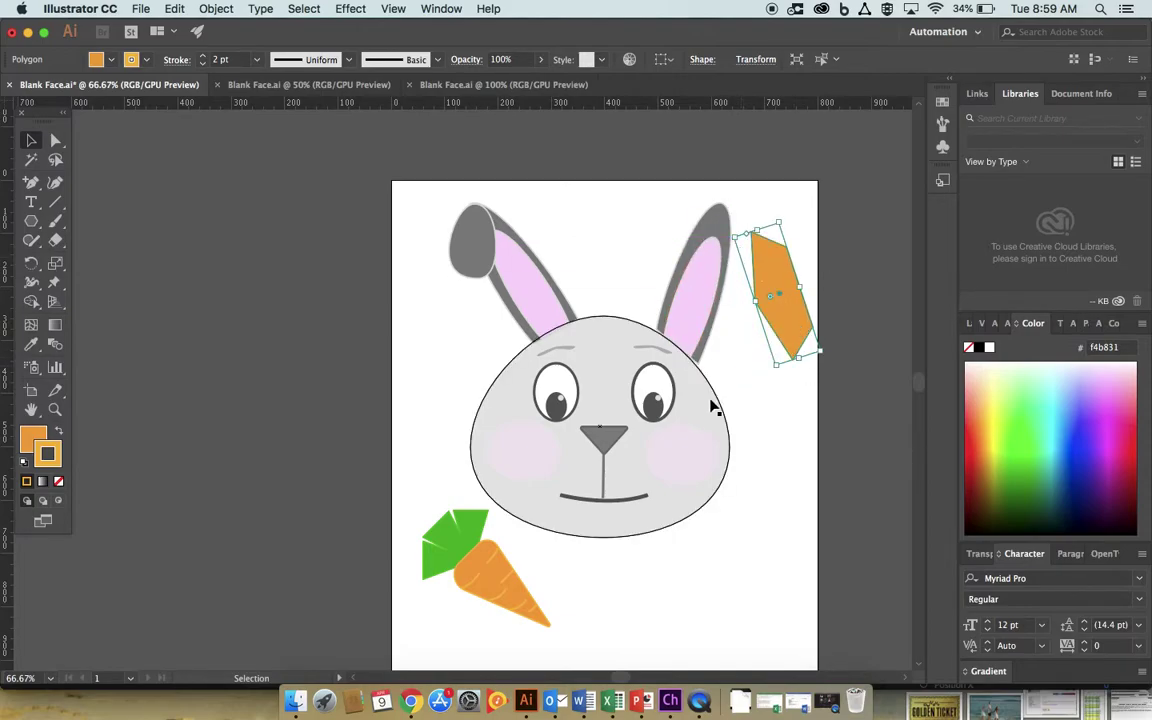
pyautogui.moveTo(771, 372); pyautogui.dragTo(800, 258)
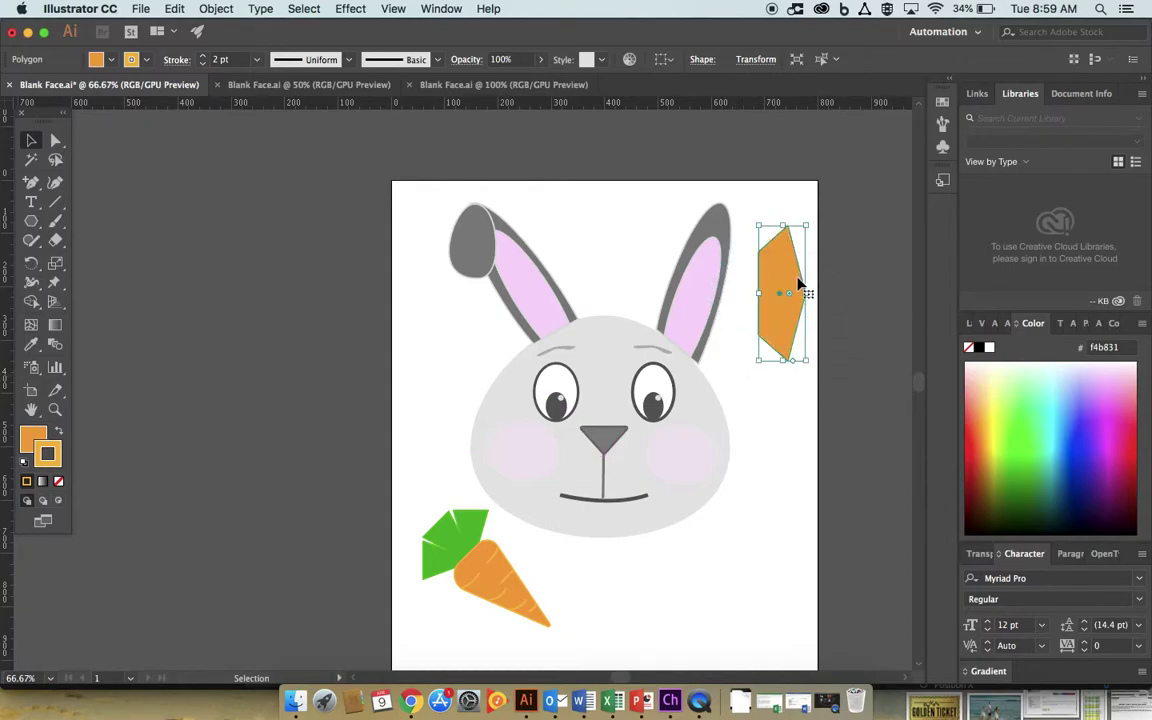
pyautogui.moveTo(779, 314); pyautogui.dragTo(763, 387)
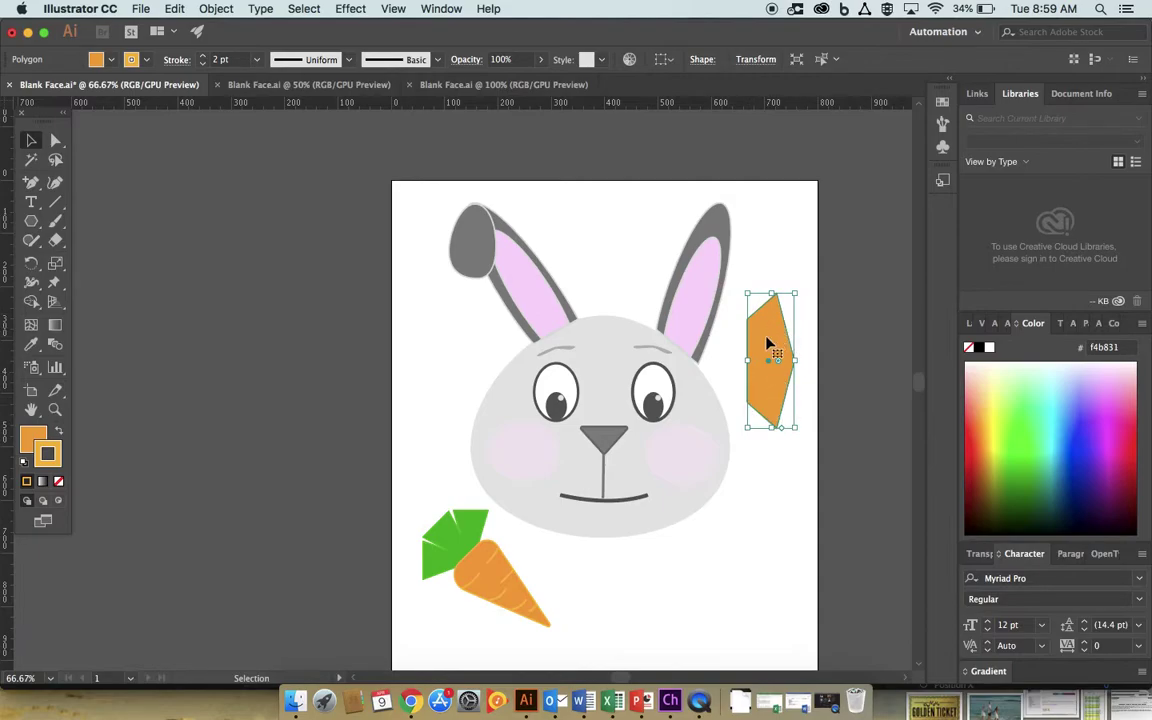
# Round the corners of the orange shape with a 4 px corner radius.
pyautogui.click(56, 140)
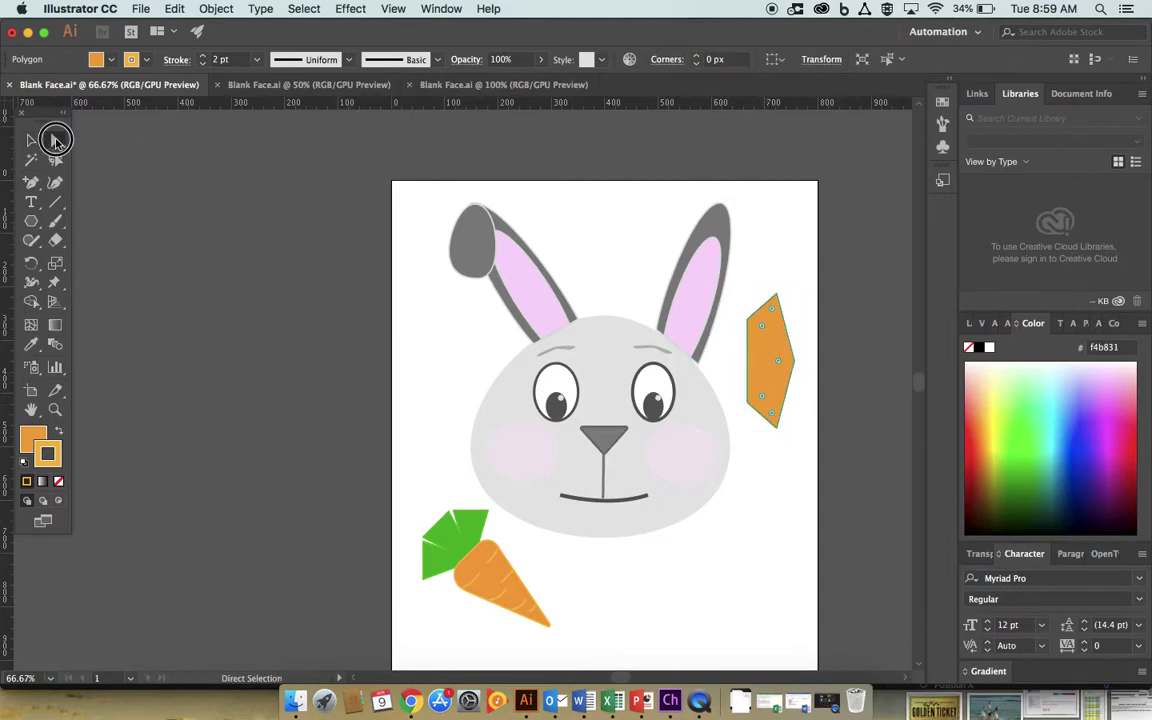
pyautogui.click(779, 296)
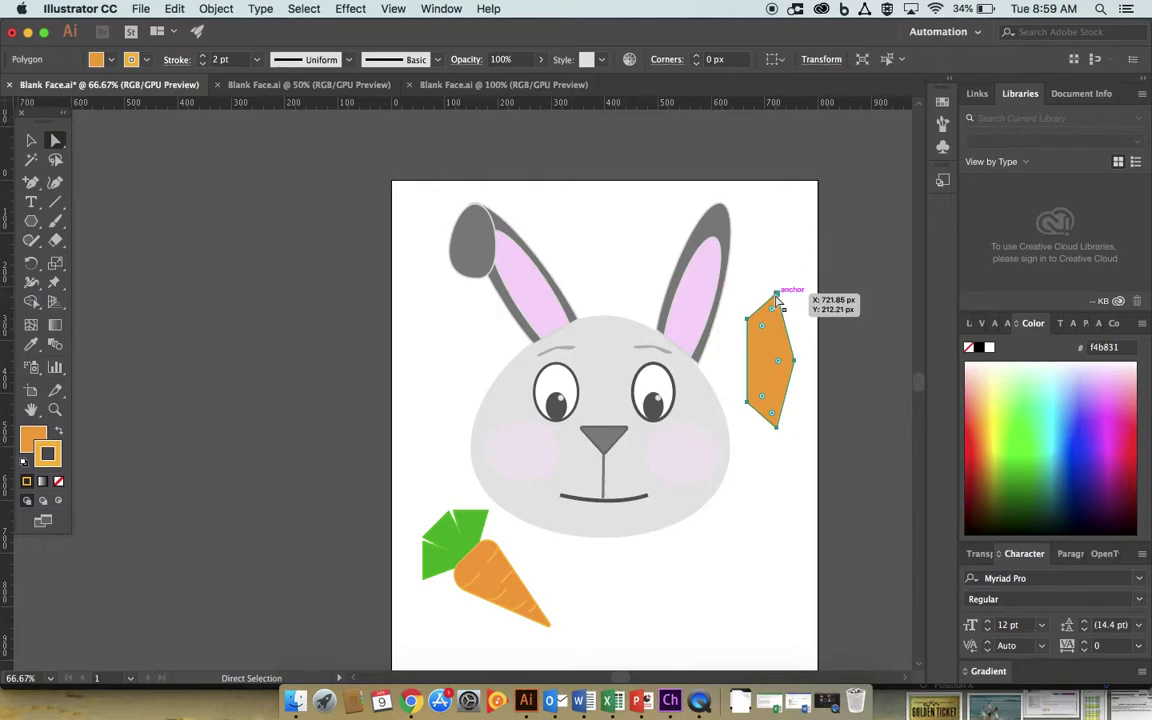
pyautogui.click(698, 58)
pyautogui.click(698, 58)
pyautogui.click(698, 58)
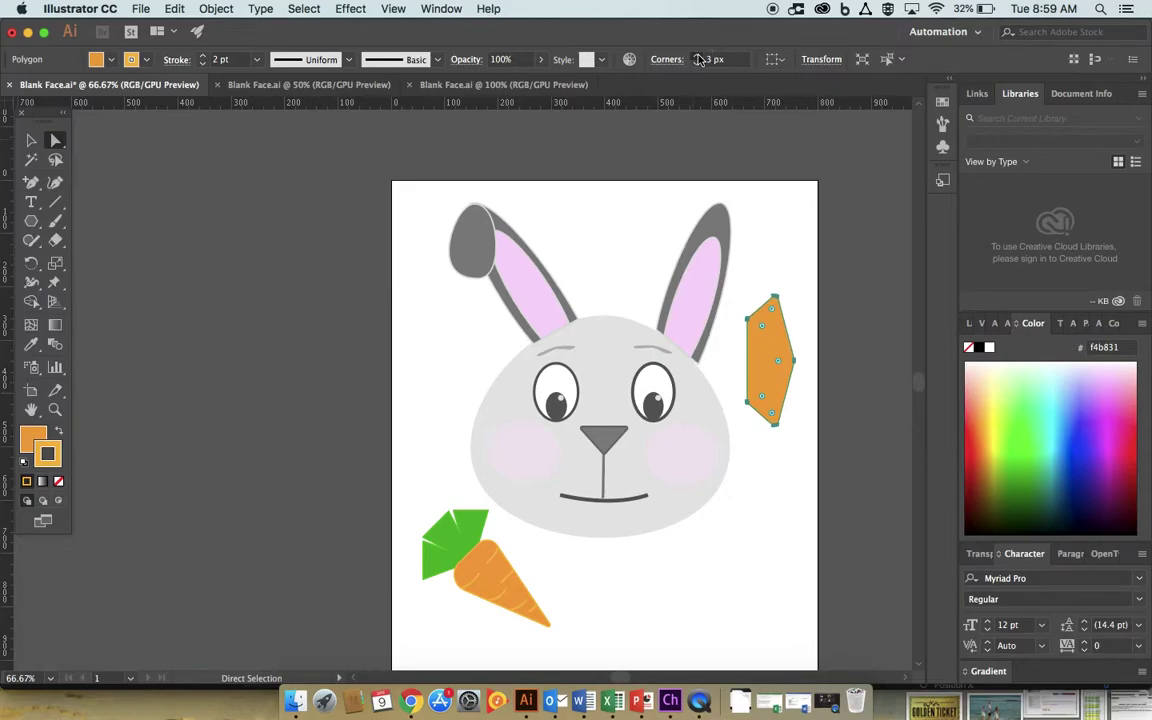
# Check the orange shape's corner points individually and pull its bottom point outward to widen the lower end.
pyautogui.click(776, 298)
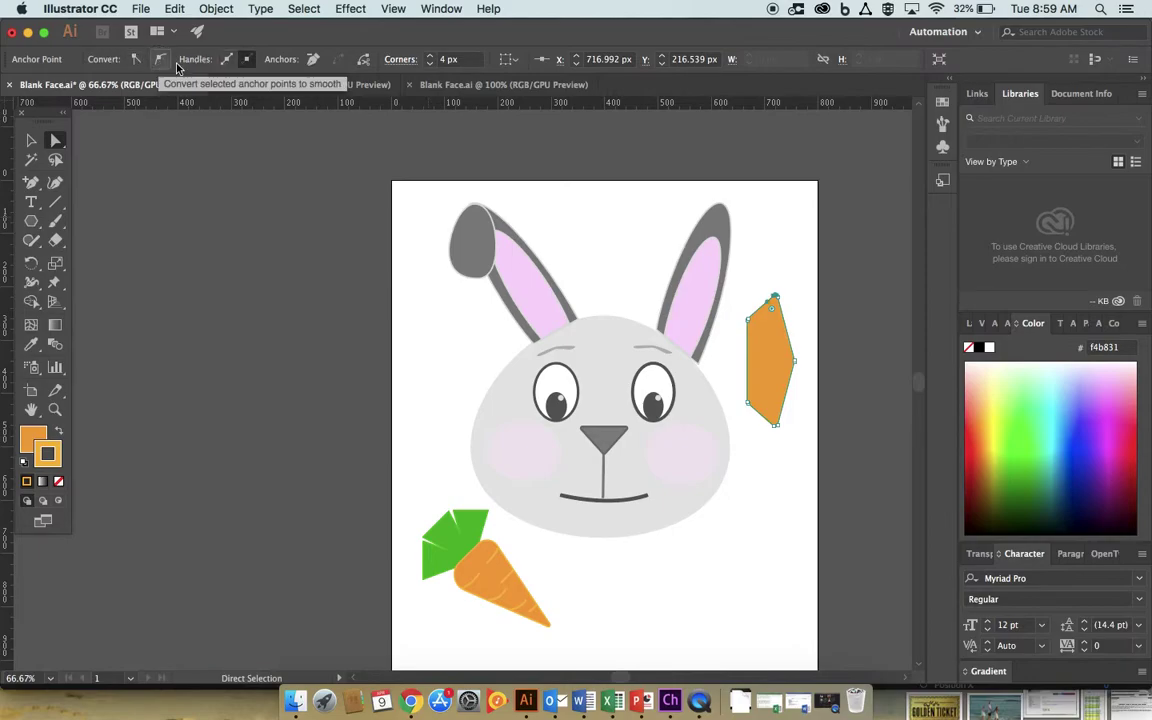
pyautogui.click(750, 320)
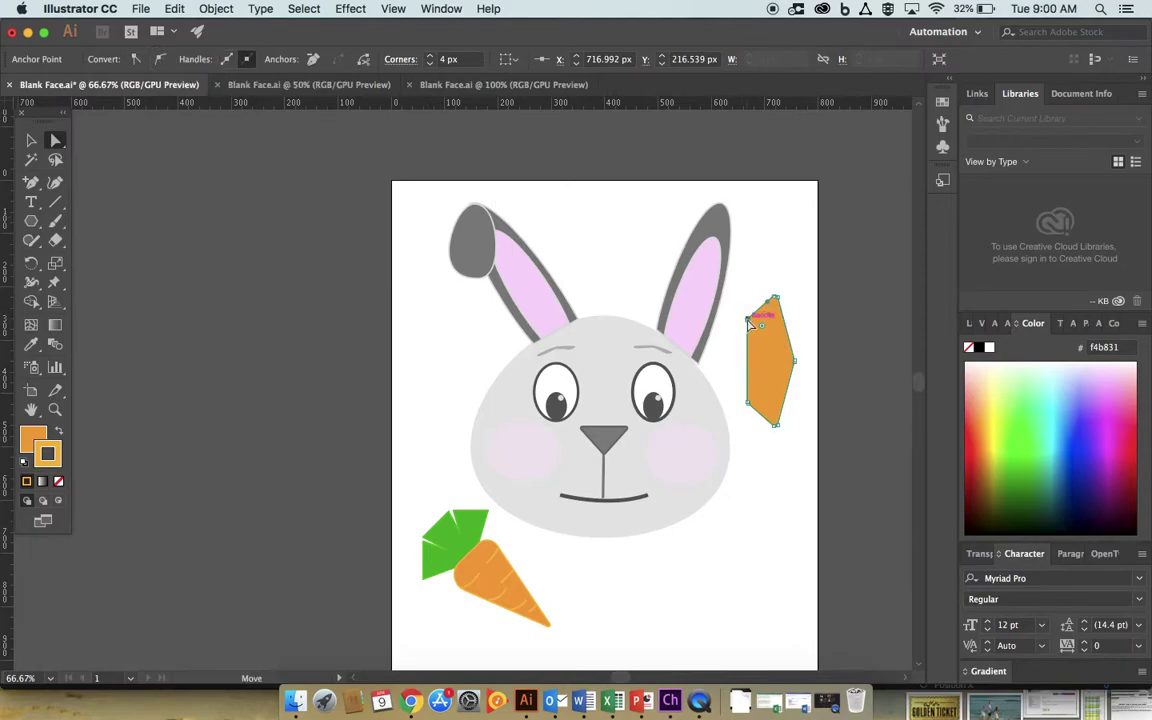
pyautogui.click(760, 397)
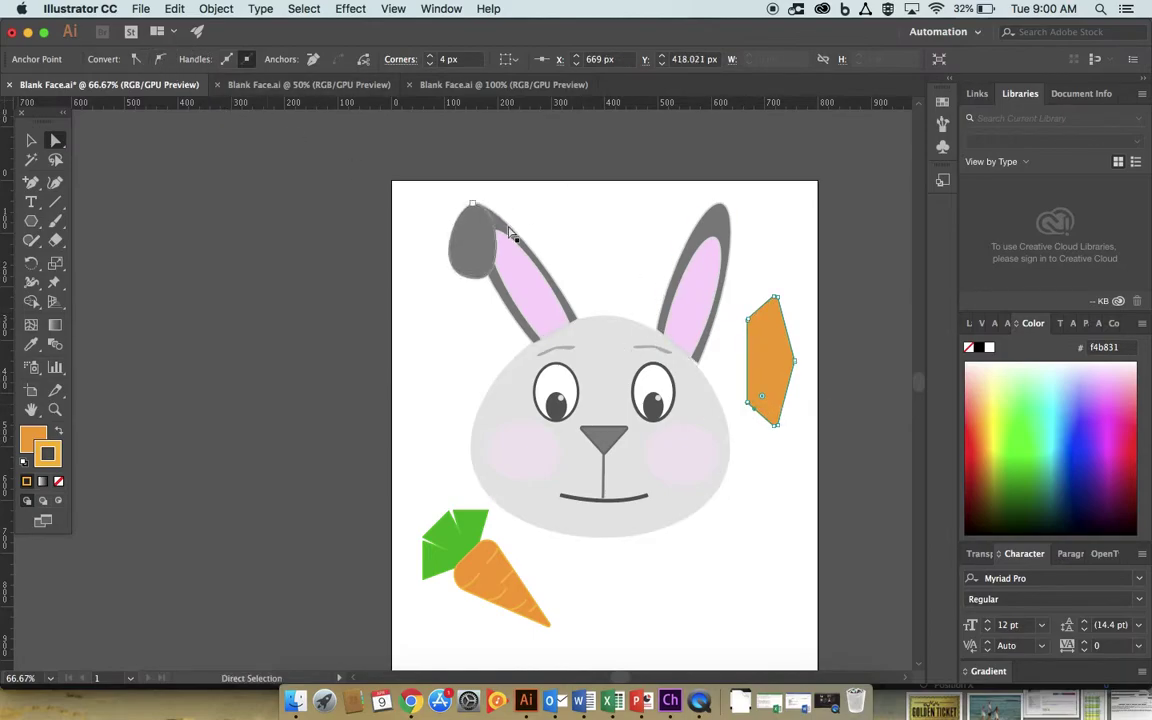
pyautogui.click(777, 427)
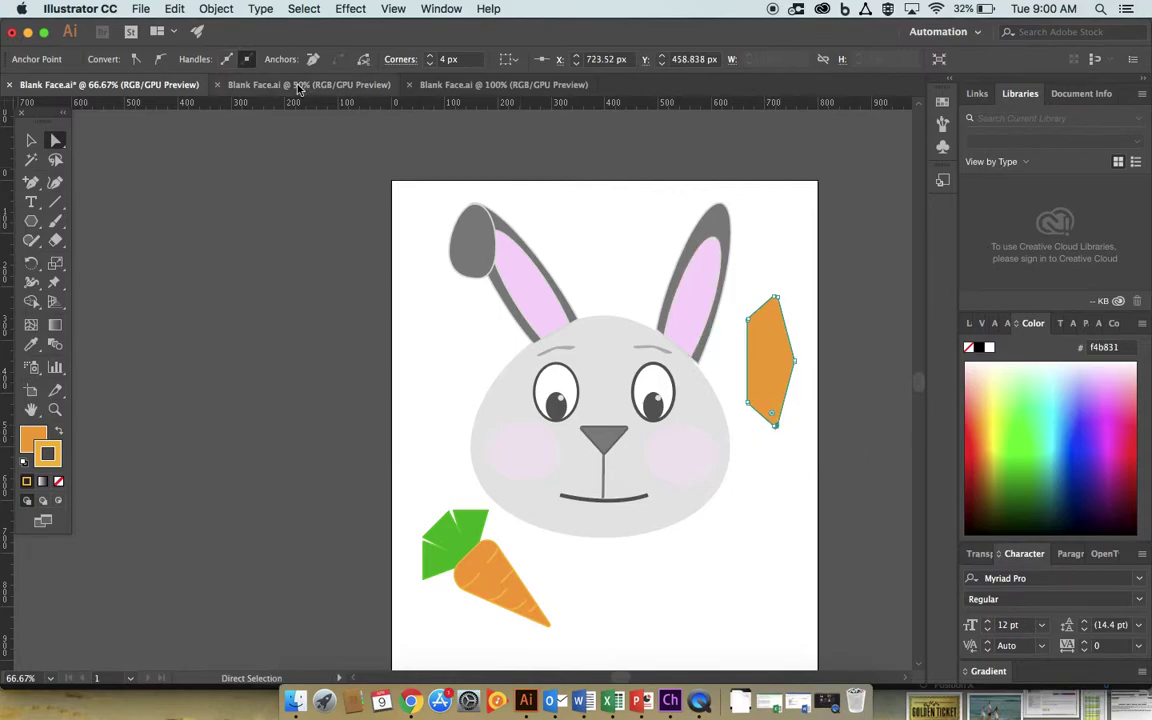
pyautogui.click(794, 361)
pyautogui.moveTo(776, 424)
pyautogui.mouseDown()
pyautogui.moveTo(774, 444)
pyautogui.moveTo(787, 429)
pyautogui.mouseUp()
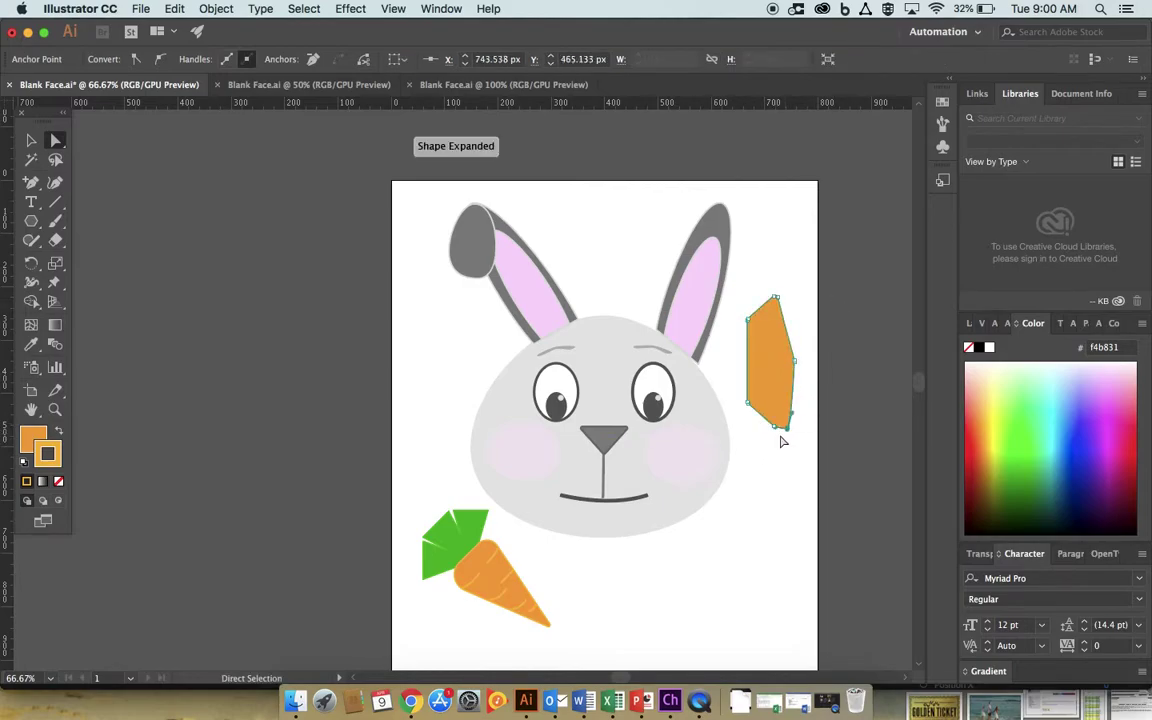
# Reshape the anchor points along the orange shape's left edge so it tapers inward toward the bottom.
pyautogui.click(748, 389)
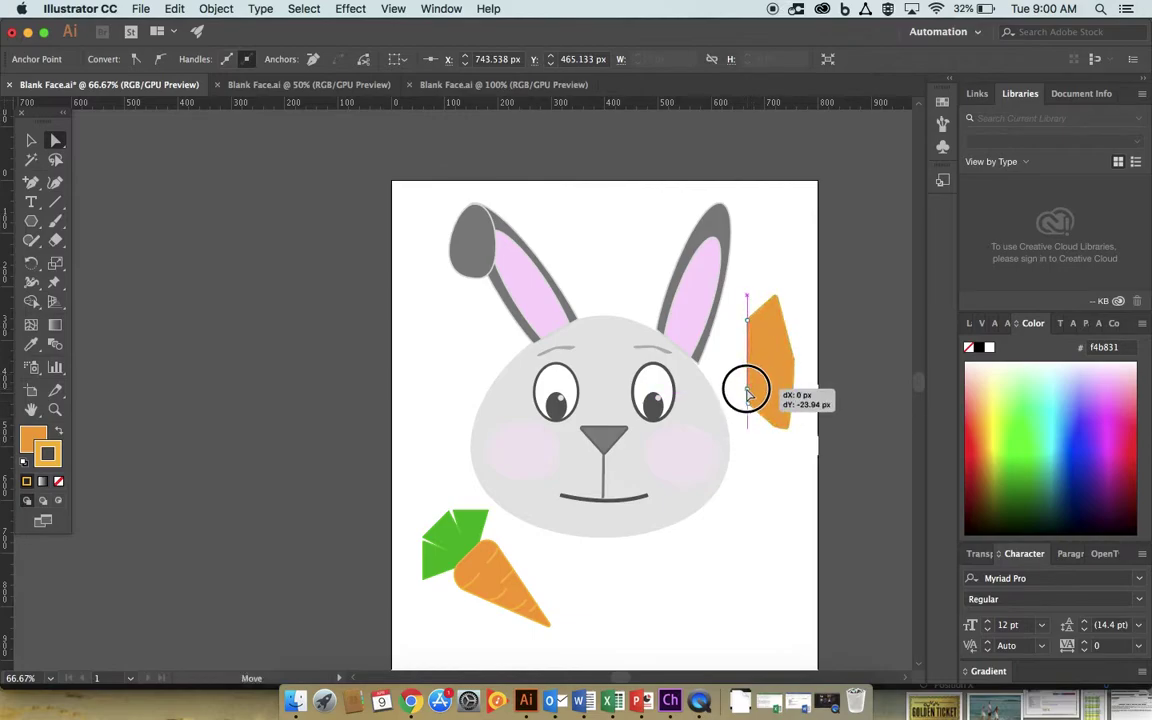
pyautogui.click(758, 404)
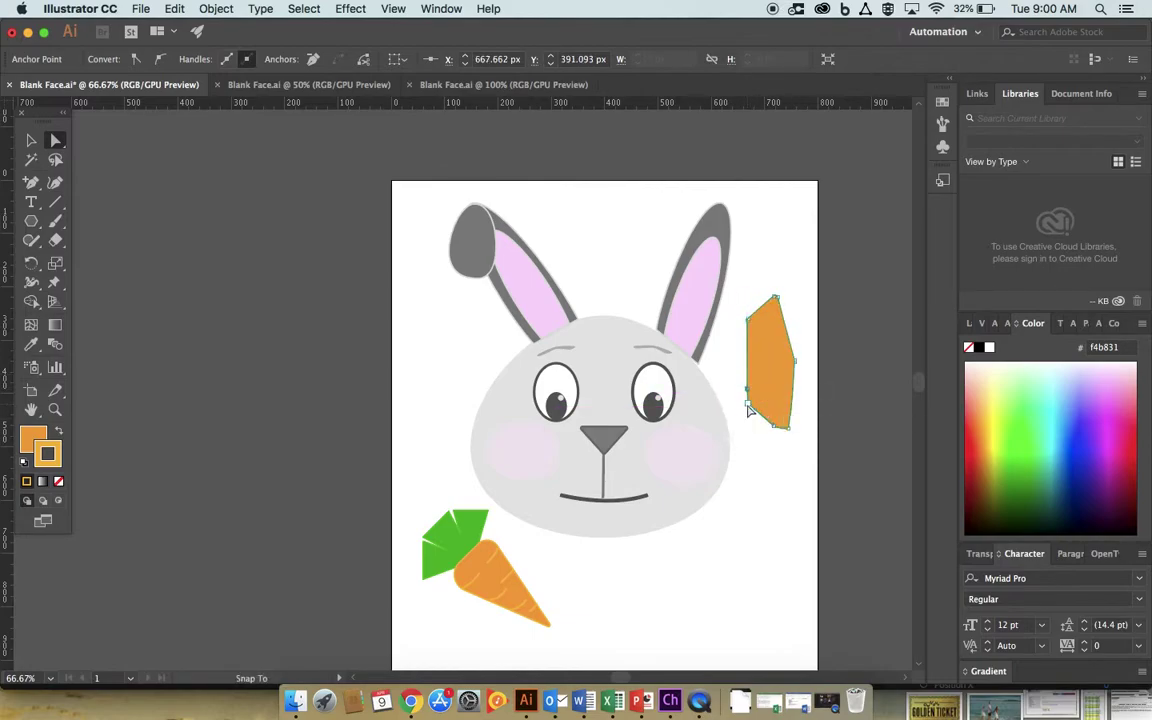
pyautogui.moveTo(749, 409); pyautogui.dragTo(760, 420)
pyautogui.click(748, 364)
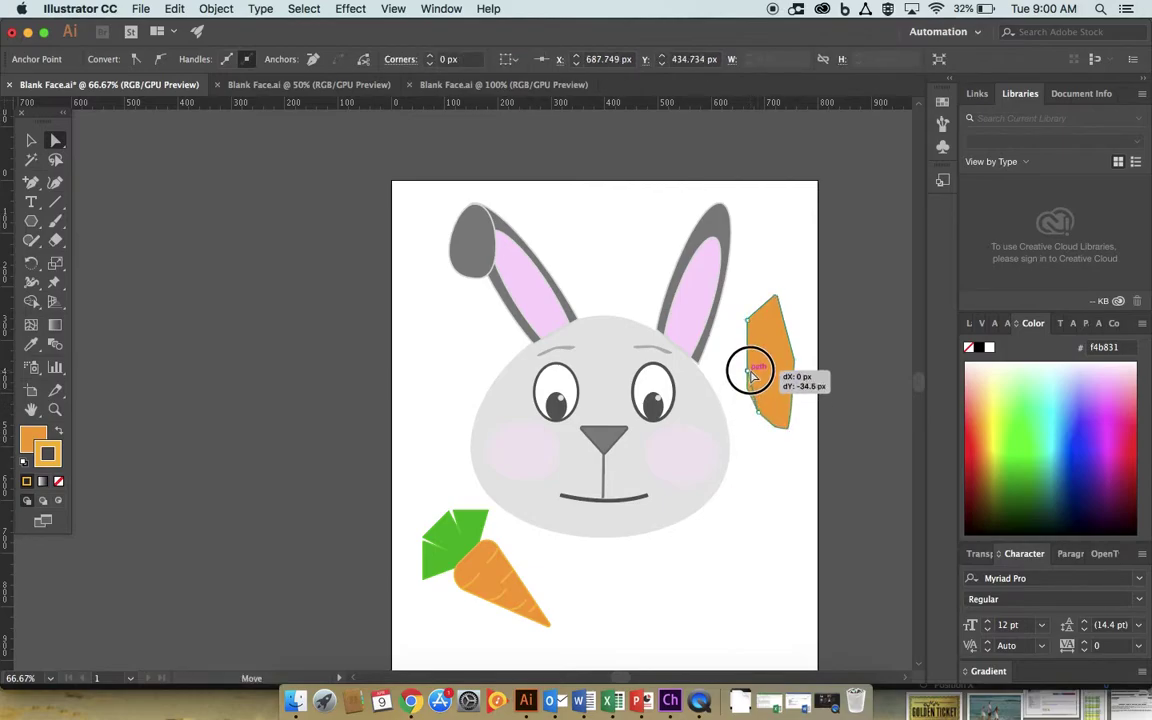
# Curve the orange shape's right edge and raise its top point, then deselect the shape.
pyautogui.moveTo(798, 362)
pyautogui.mouseDown()
pyautogui.moveTo(786, 358)
pyautogui.moveTo(800, 366)
pyautogui.mouseUp()
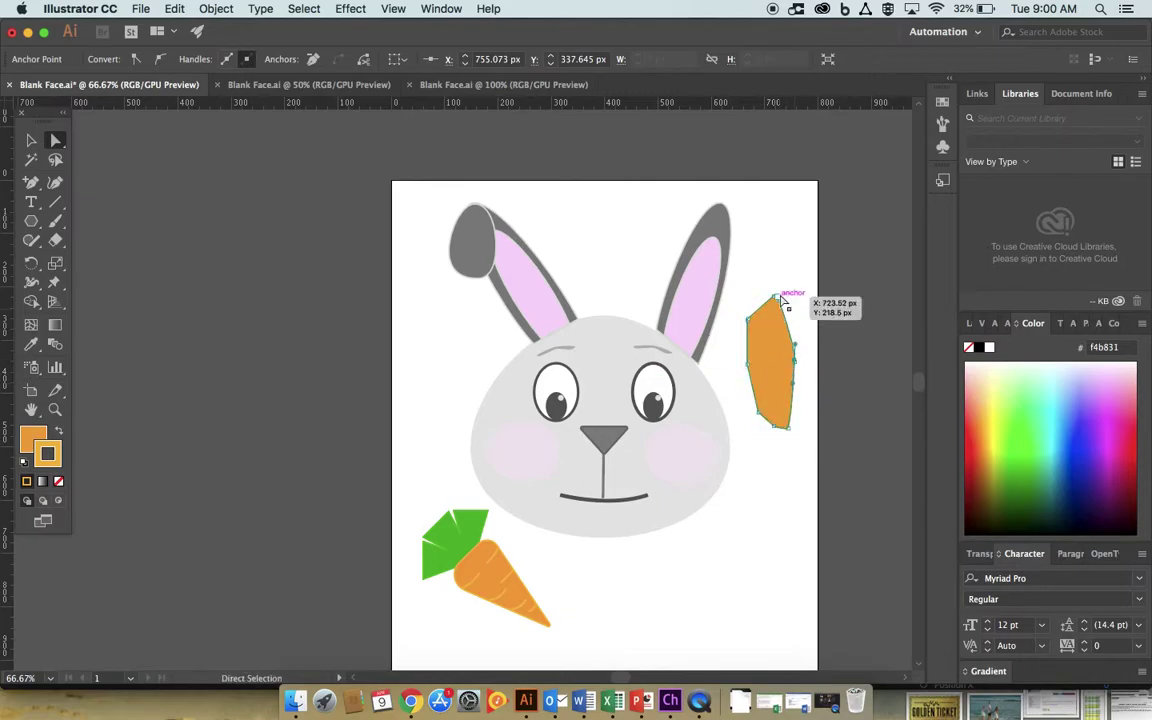
pyautogui.moveTo(775, 298)
pyautogui.mouseDown()
pyautogui.moveTo(781, 288)
pyautogui.moveTo(775, 303)
pyautogui.moveTo(781, 291)
pyautogui.moveTo(789, 298)
pyautogui.mouseUp()
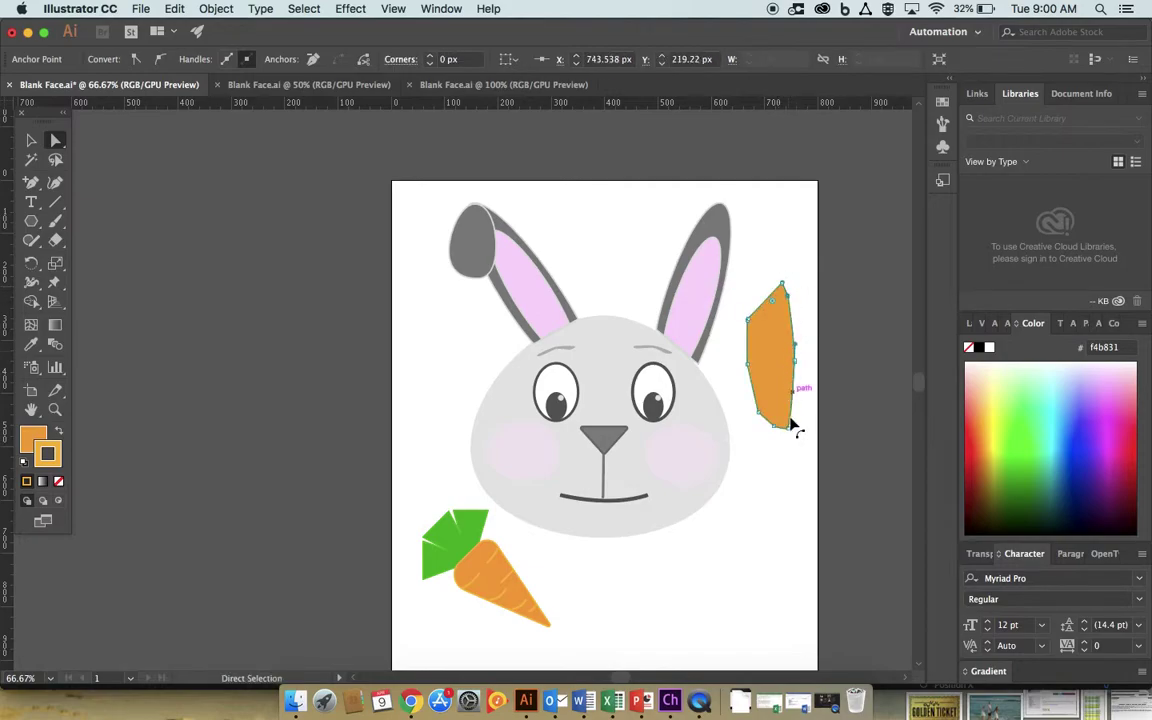
pyautogui.click(761, 458)
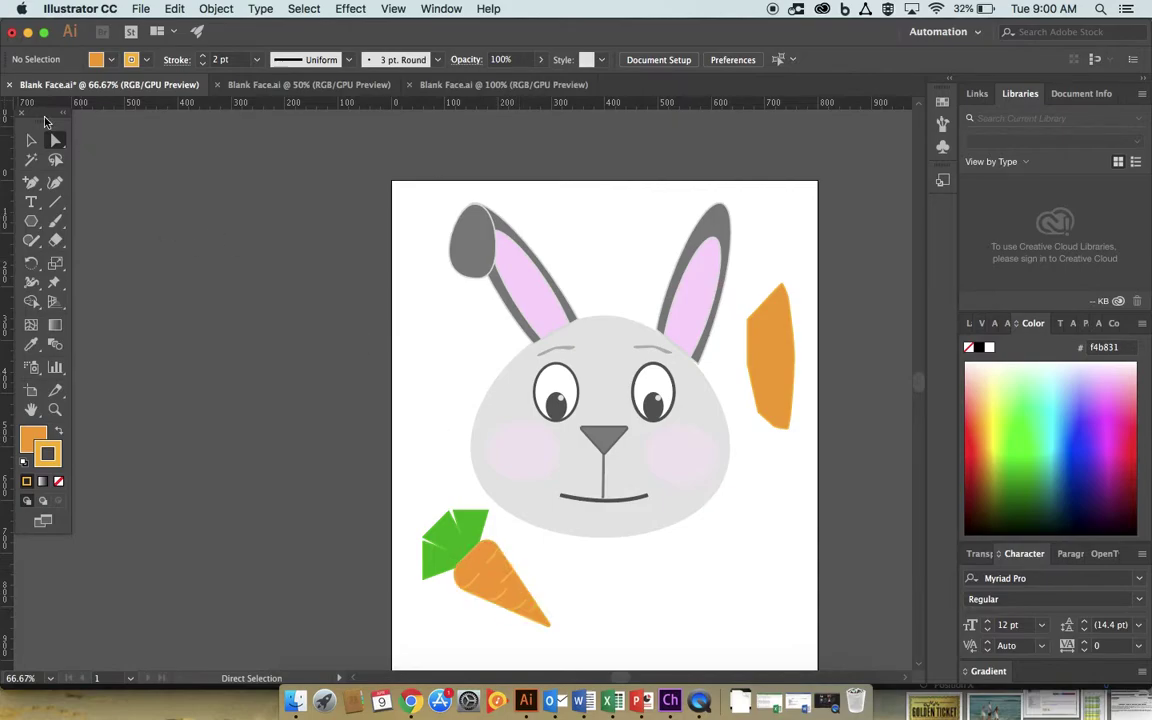
# Activate the Paintbrush tool and set the fill color to yellow edde21.
pyautogui.click(57, 223)
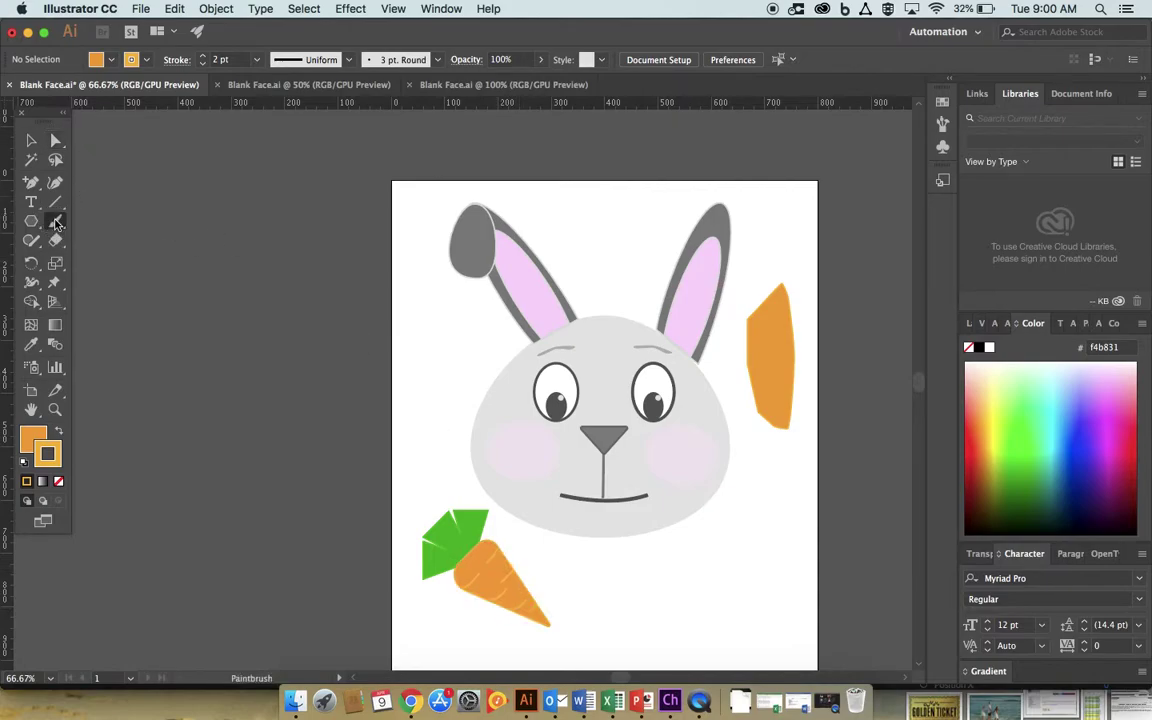
pyautogui.doubleClick(33, 437)
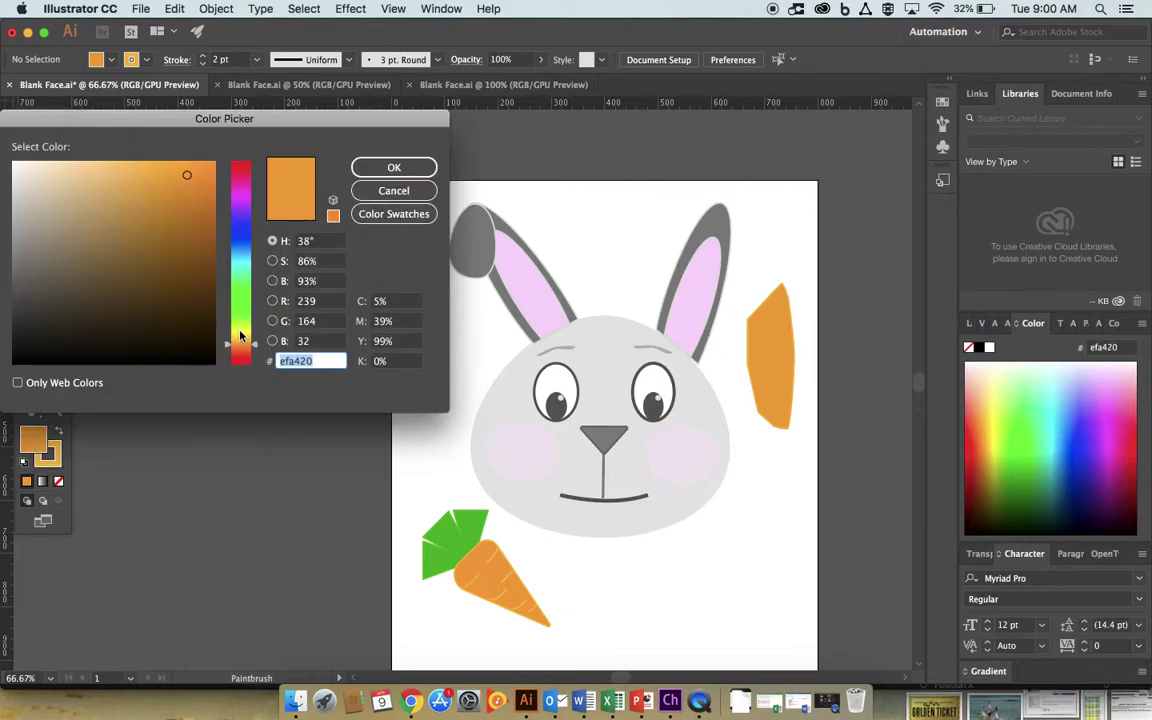
pyautogui.moveTo(240, 335); pyautogui.dragTo(240, 332)
pyautogui.click(387, 165)
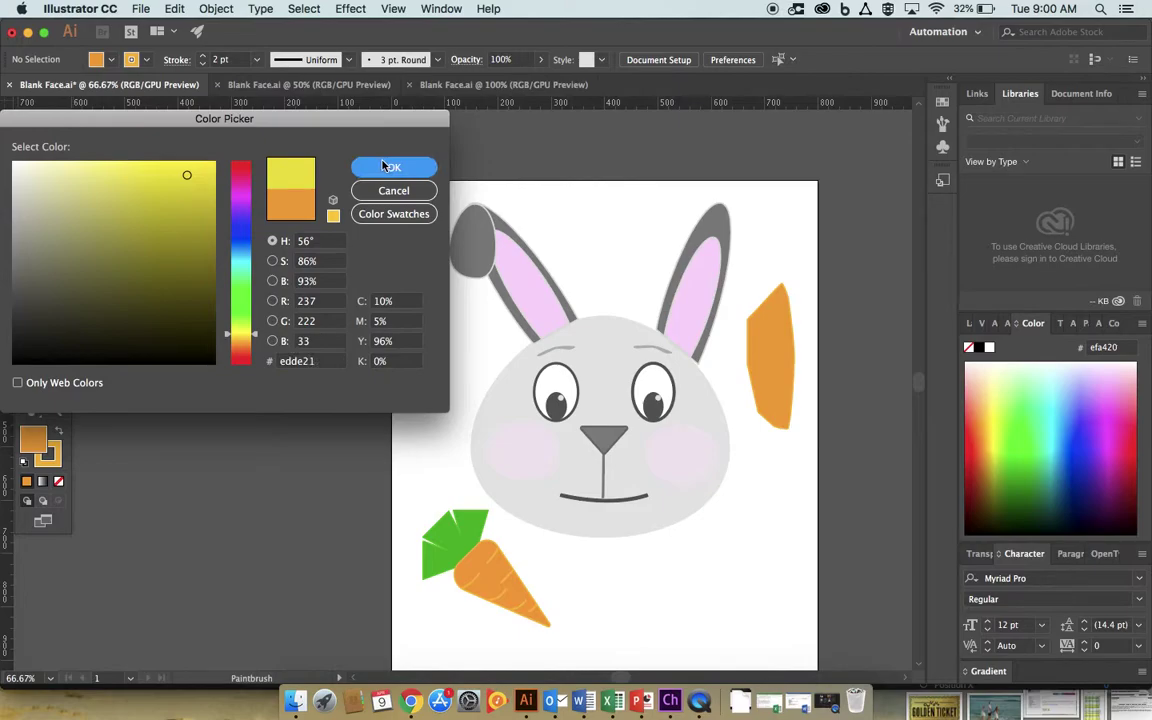
# Paint short curved texture lines across the new carrot body with no fill and a 1 pt stroke.
pyautogui.moveTo(757, 333)
pyautogui.mouseDown()
pyautogui.moveTo(763, 326)
pyautogui.moveTo(756, 358)
pyautogui.moveTo(767, 344)
pyautogui.mouseUp()
pyautogui.press('/')
pyautogui.moveTo(759, 388)
pyautogui.mouseDown()
pyautogui.moveTo(783, 364)
pyautogui.moveTo(779, 332)
pyautogui.moveTo(792, 340)
pyautogui.moveTo(789, 362)
pyautogui.moveTo(774, 351)
pyautogui.moveTo(790, 378)
pyautogui.moveTo(779, 381)
pyautogui.moveTo(779, 411)
pyautogui.moveTo(795, 387)
pyautogui.mouseUp()
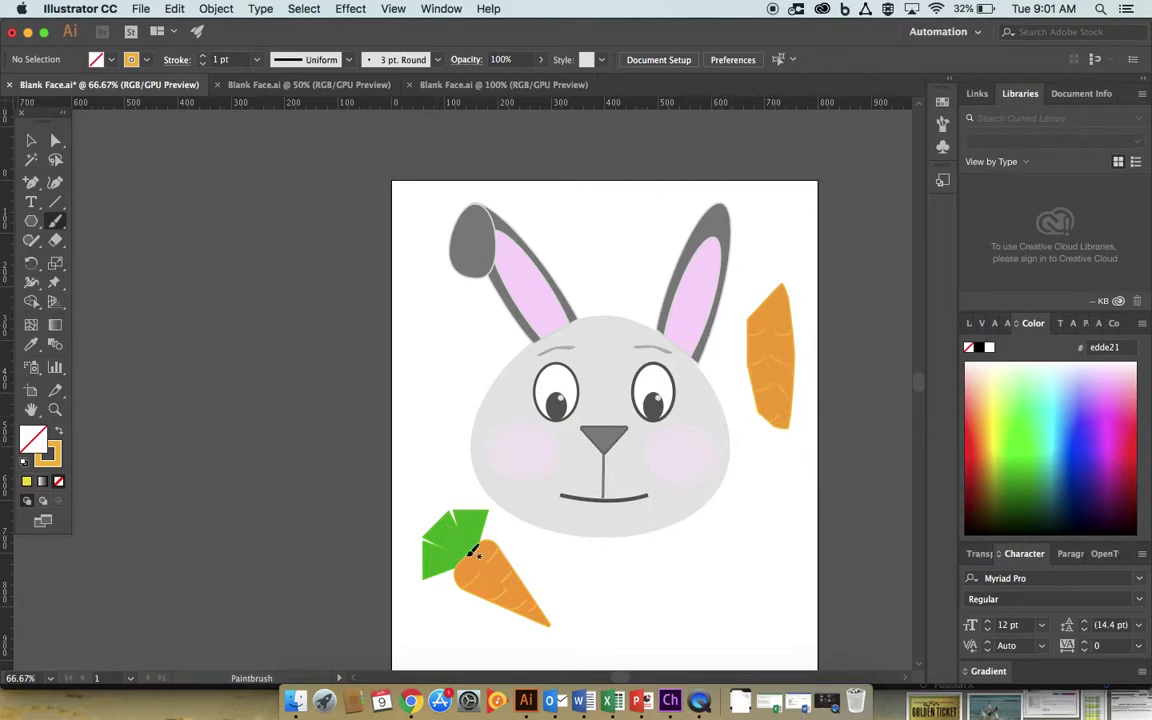
# Create a three-sided polygon with a 50 px radius between the bunny's ears.
pyautogui.click(56, 141)
pyautogui.click(30, 140)
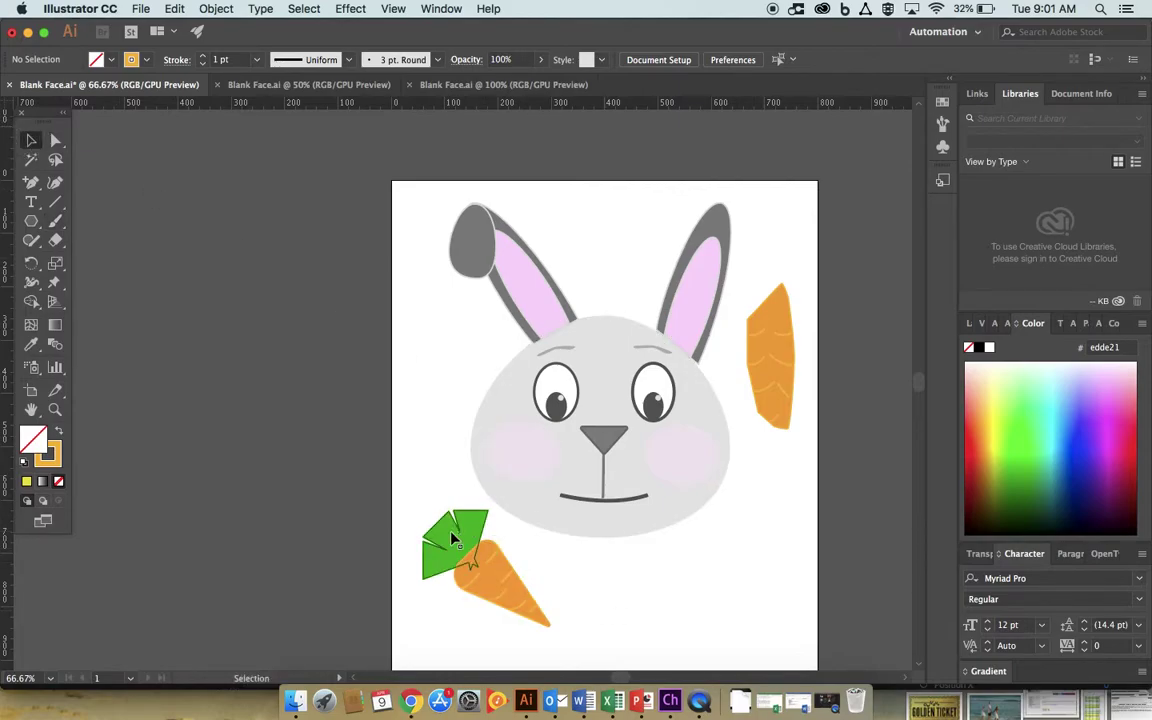
pyautogui.click(34, 226)
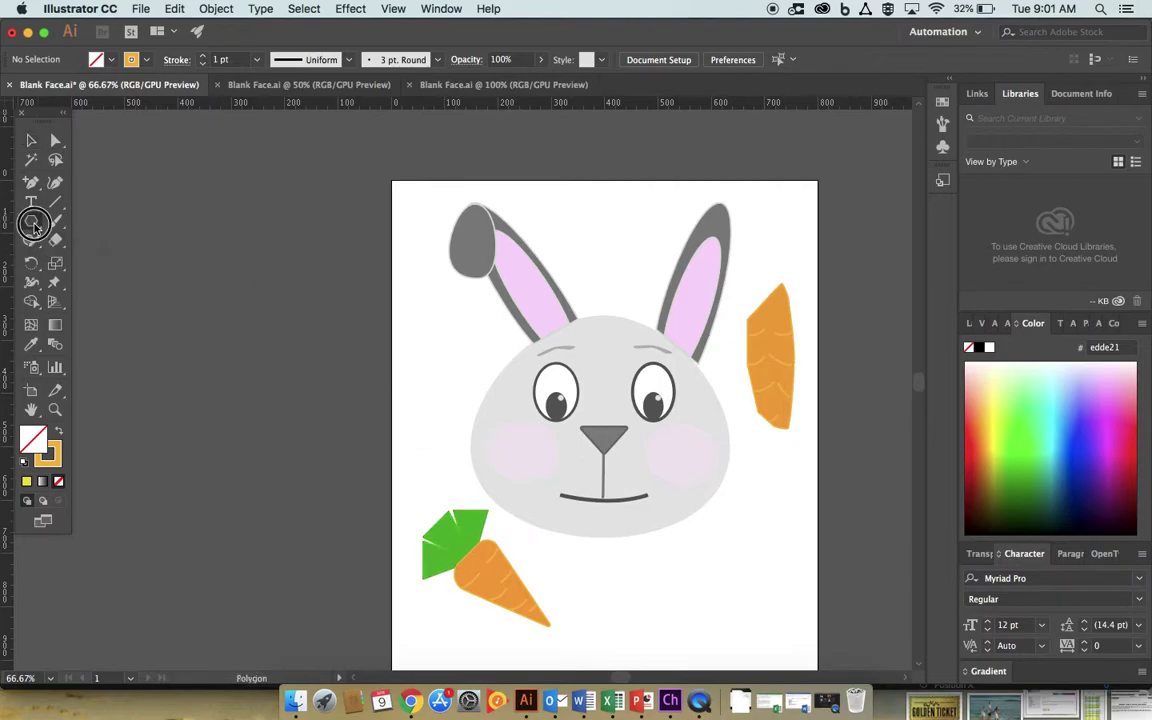
pyautogui.click(585, 224)
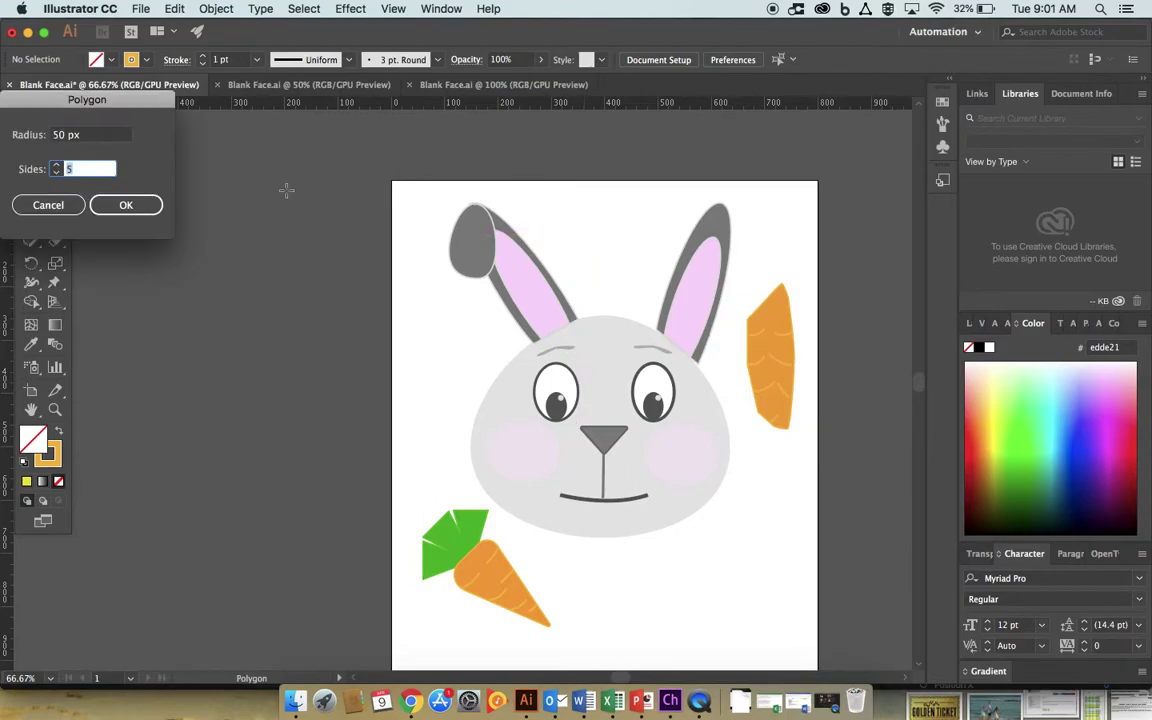
pyautogui.click(56, 173)
pyautogui.click(56, 173)
pyautogui.click(126, 206)
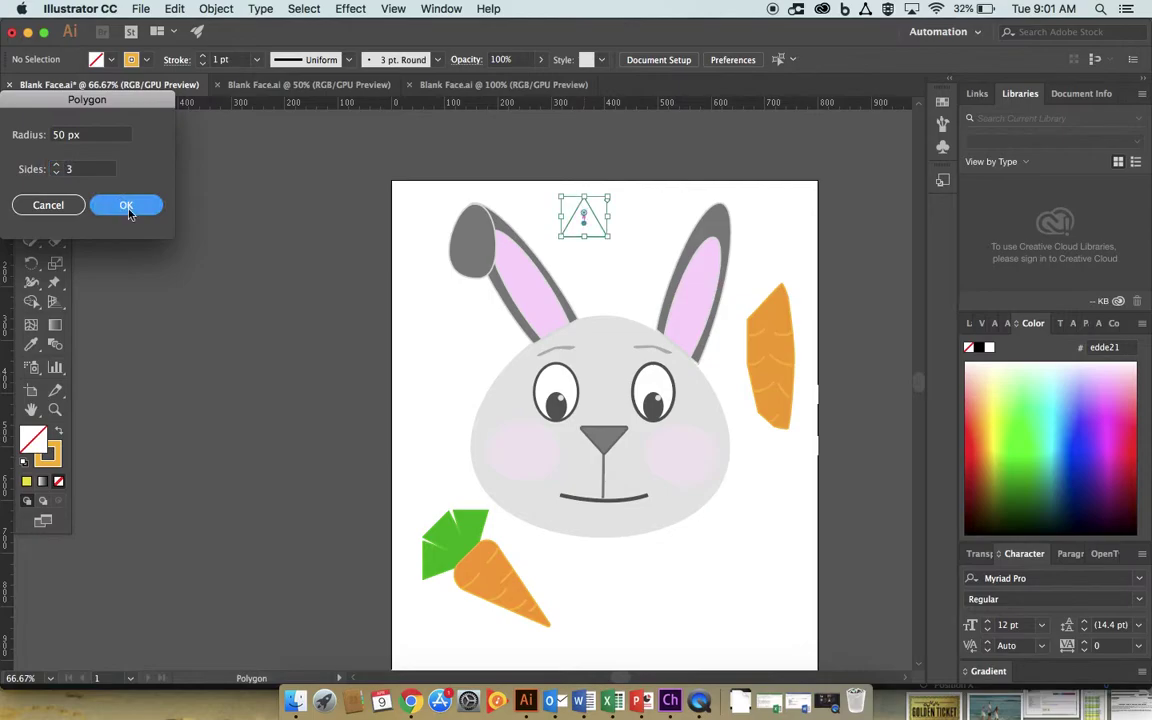
# Fill the triangle with the green color 33af19.
pyautogui.doubleClick(46, 451)
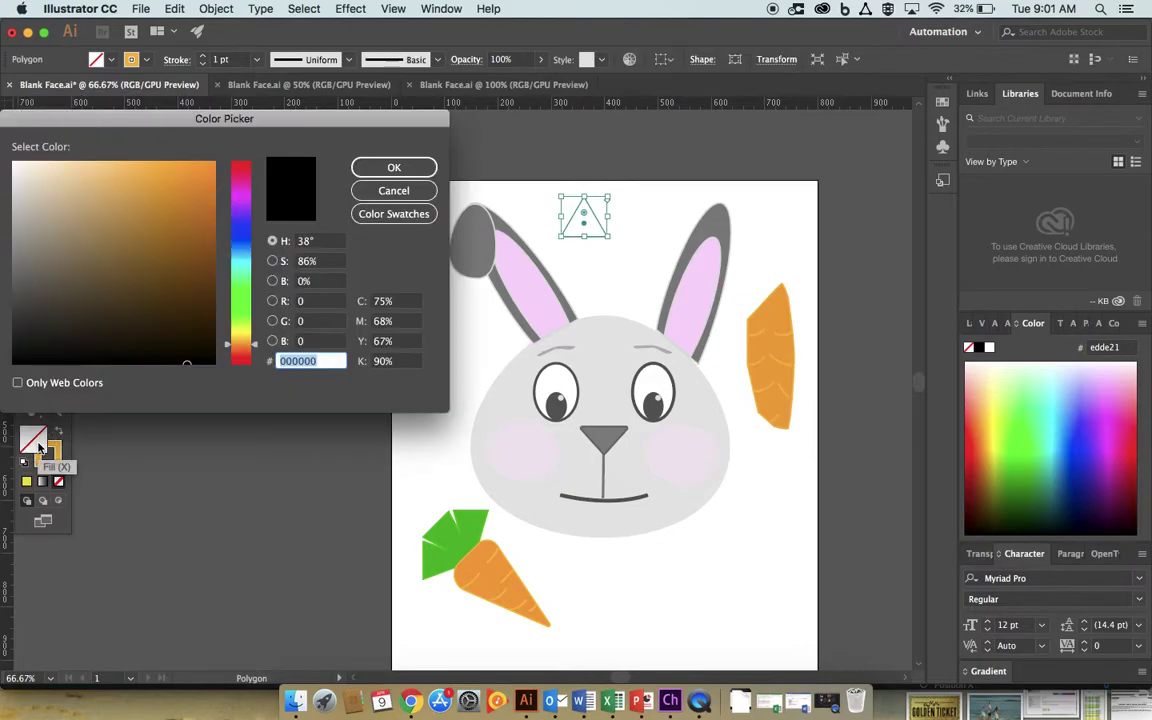
pyautogui.click(243, 303)
pyautogui.click(187, 225)
pyautogui.click(368, 168)
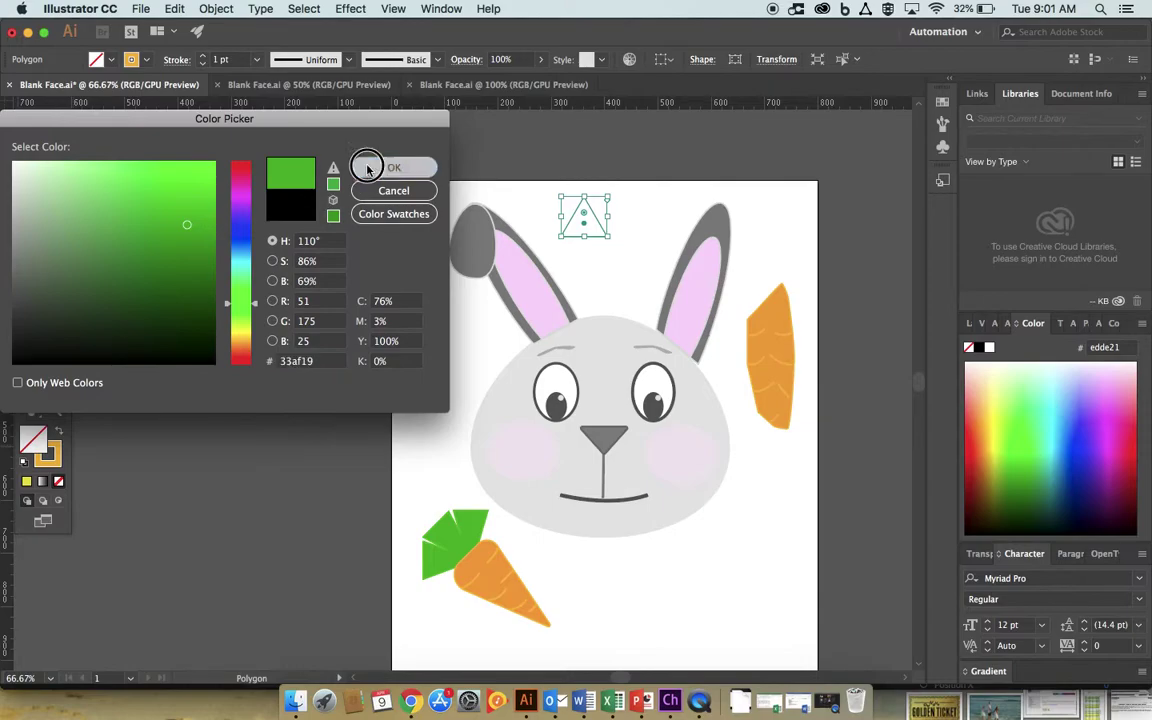
# Set the triangle's stroke to the dark green color 136b0e.
pyautogui.doubleClick(59, 457)
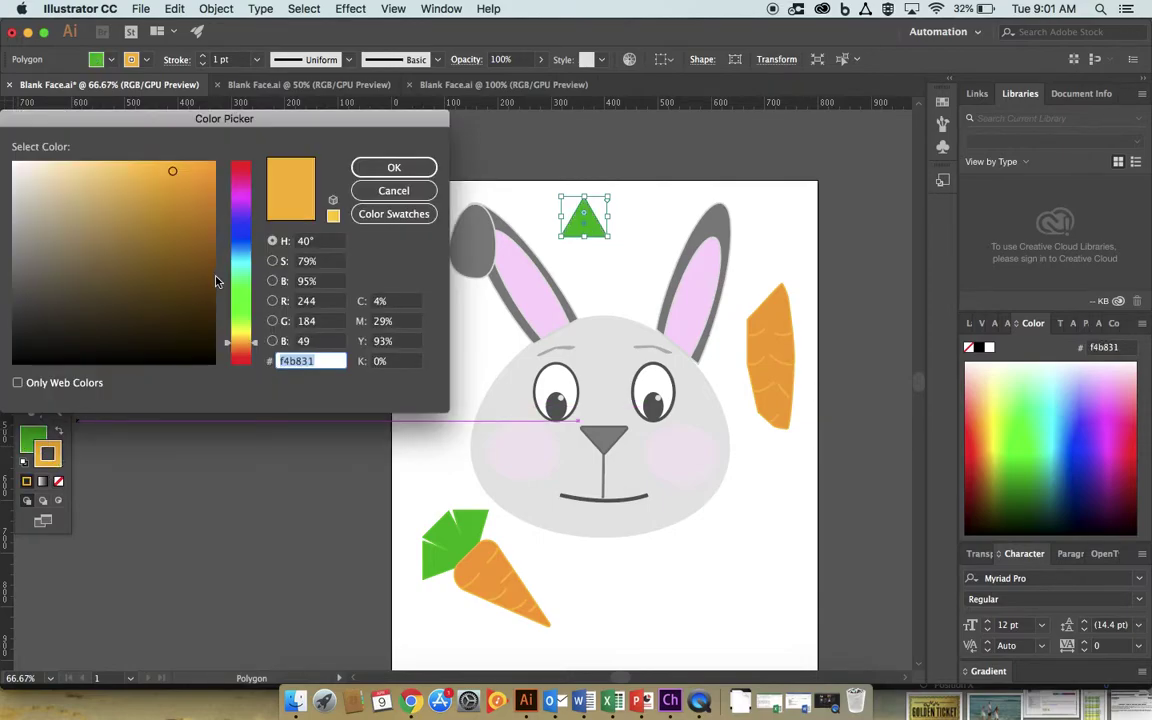
pyautogui.click(247, 300)
pyautogui.click(188, 279)
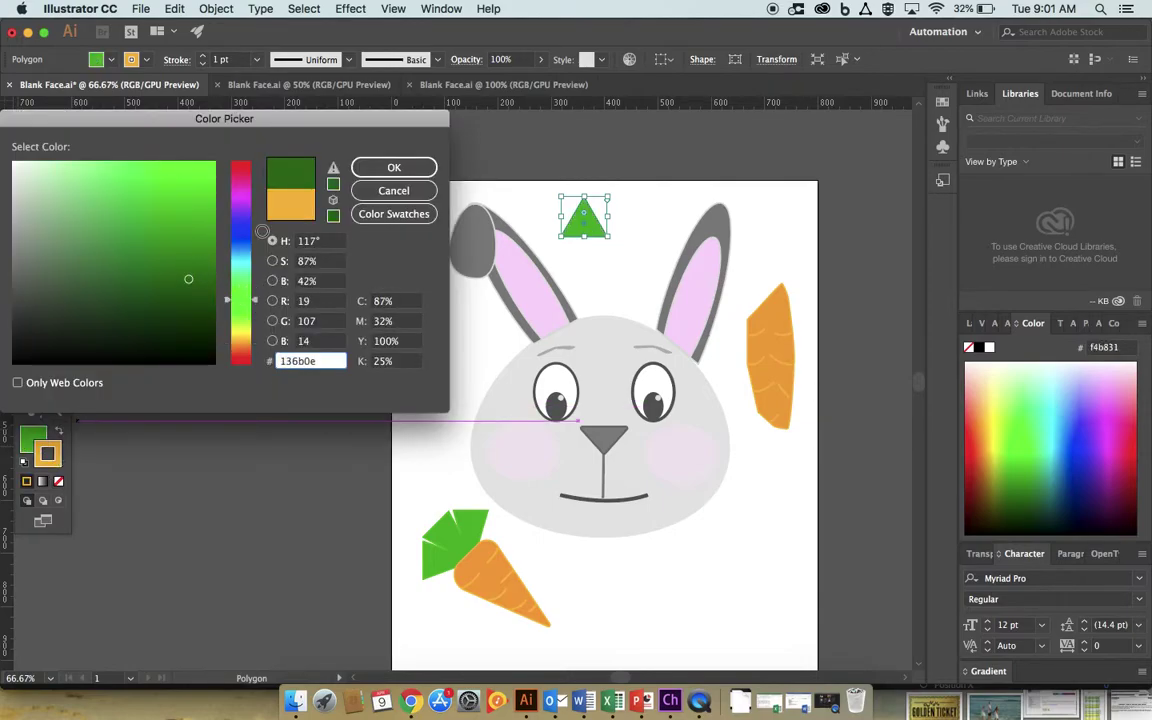
pyautogui.click(366, 175)
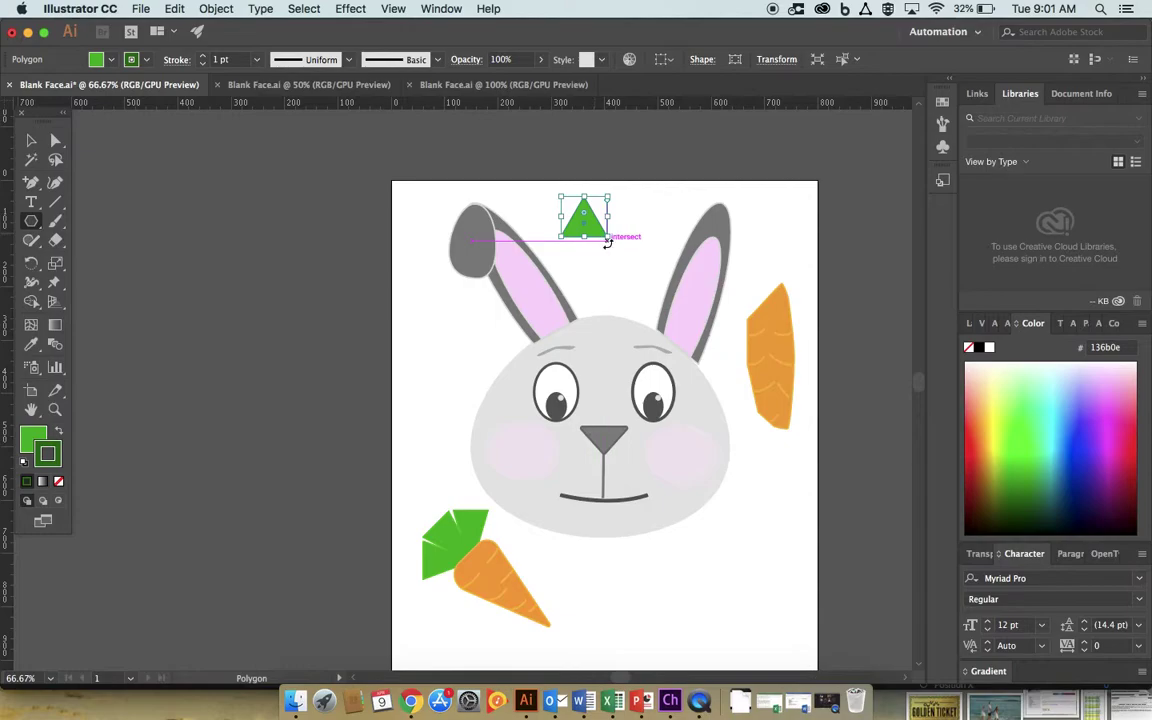
# Form a three-leaf carrot top between the ears from narrowed, rotated copies of the green triangle arranged in a fan.
pyautogui.moveTo(585, 220); pyautogui.dragTo(558, 228)
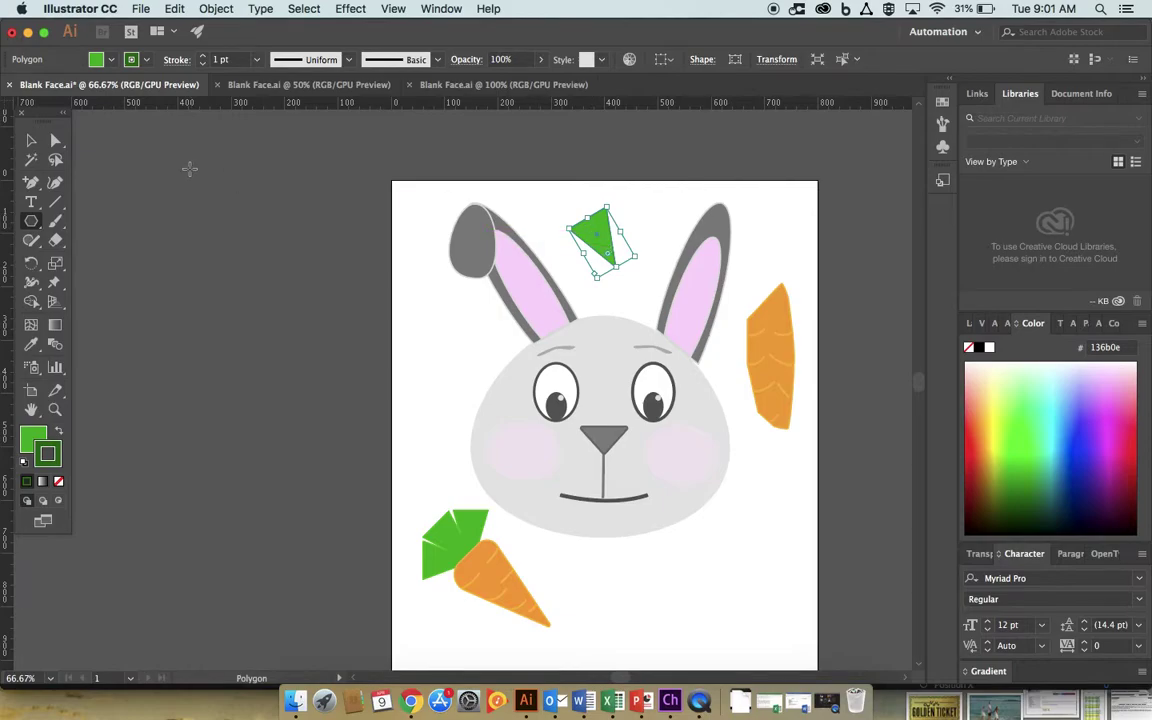
pyautogui.click(32, 141)
pyautogui.moveTo(597, 231); pyautogui.dragTo(612, 284)
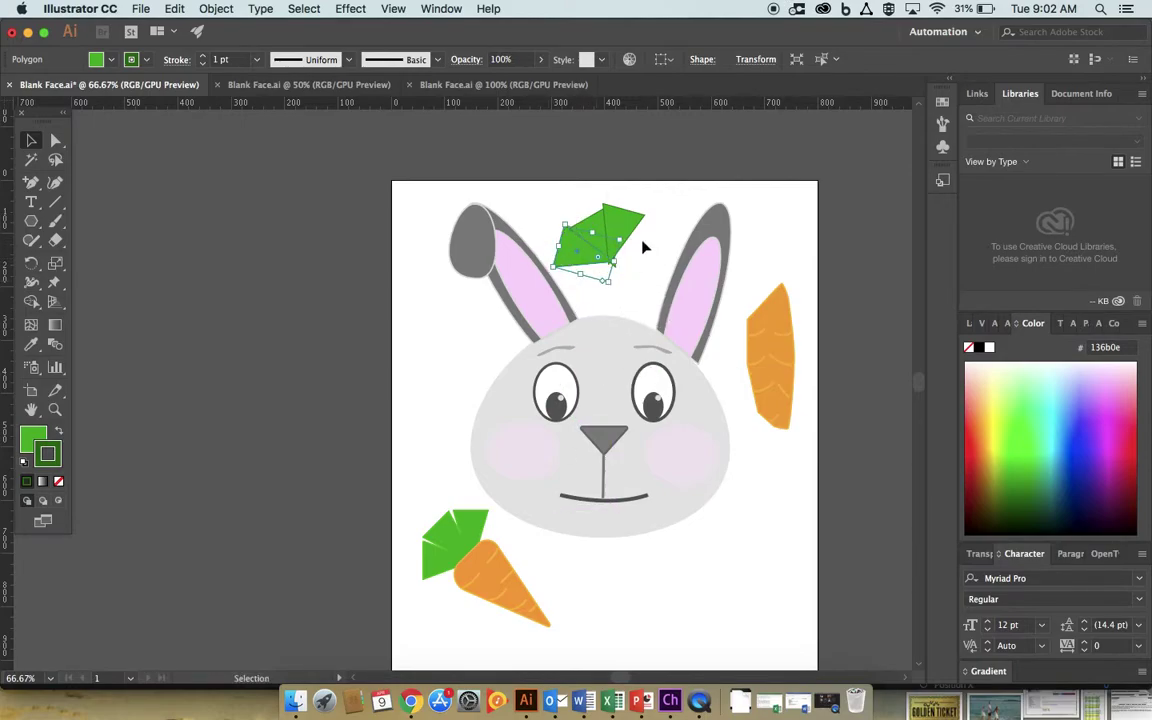
pyautogui.moveTo(616, 213); pyautogui.dragTo(630, 265)
pyautogui.click(651, 227)
pyautogui.click(646, 272)
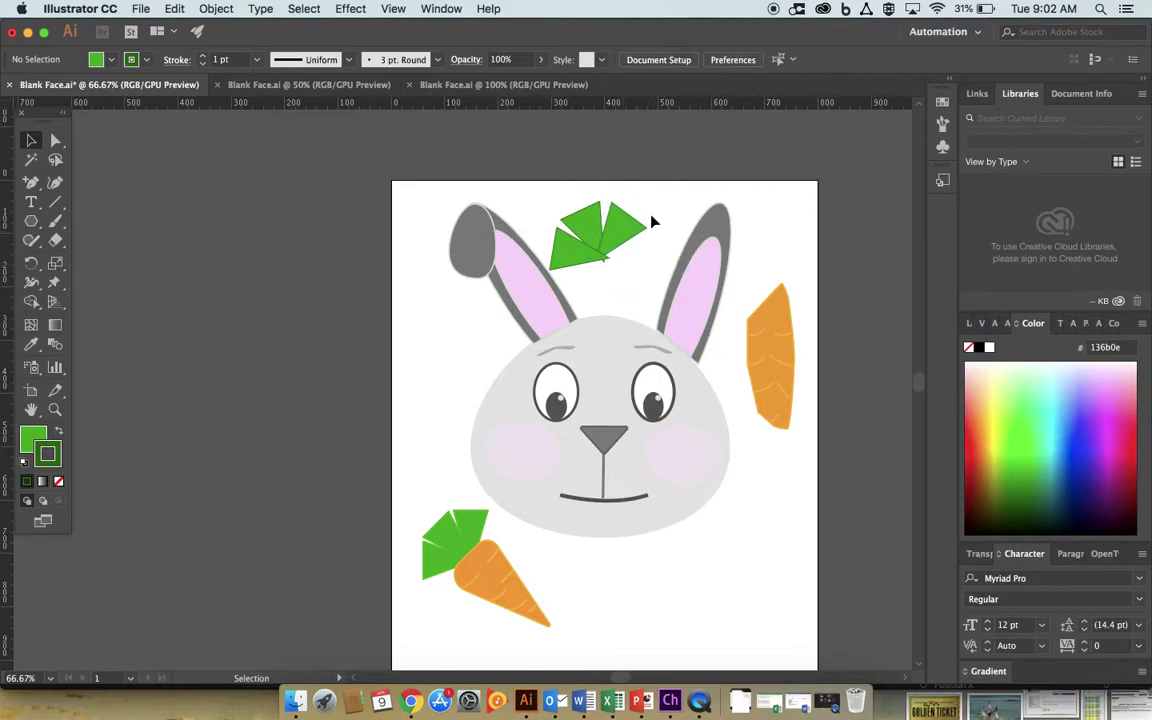
# Select the three green leaves between the ears and unite them into one shape with Pathfinder.
pyautogui.click(578, 250)
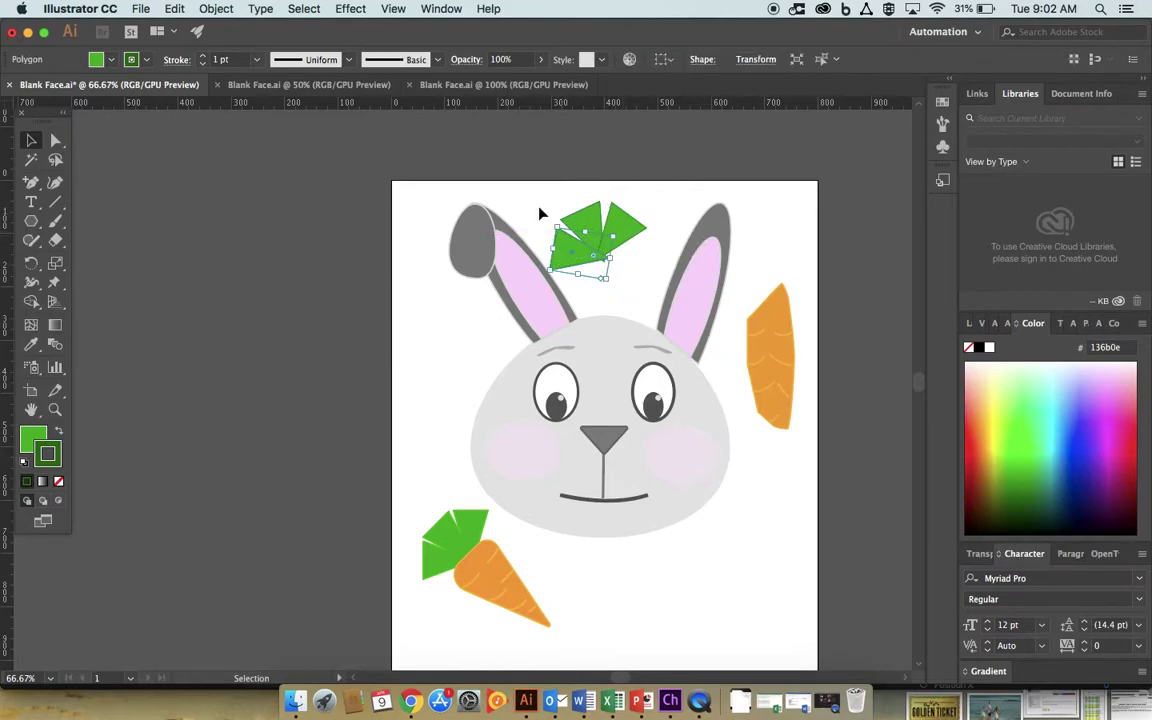
pyautogui.click(540, 213)
pyautogui.click(573, 246)
pyautogui.keyDown('shift'); pyautogui.click(579, 225); pyautogui.keyUp('shift')
pyautogui.keyDown('shift'); pyautogui.click(633, 238); pyautogui.keyUp('shift')
pyautogui.click(968, 324)
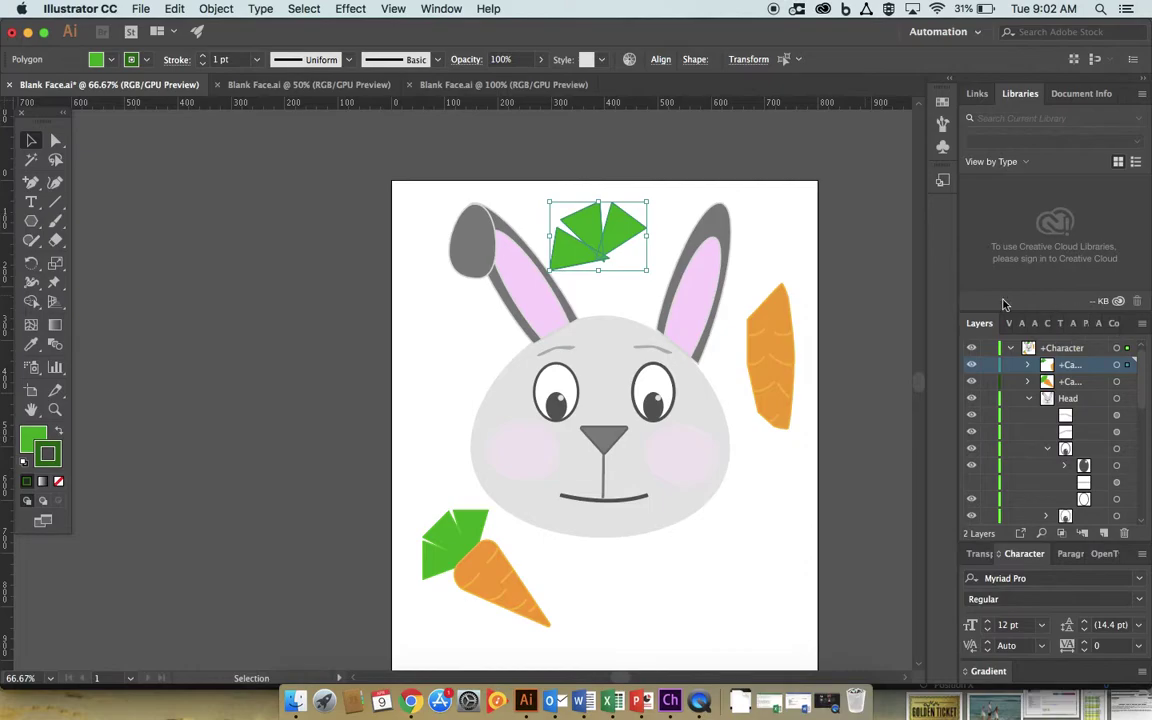
pyautogui.click(440, 9)
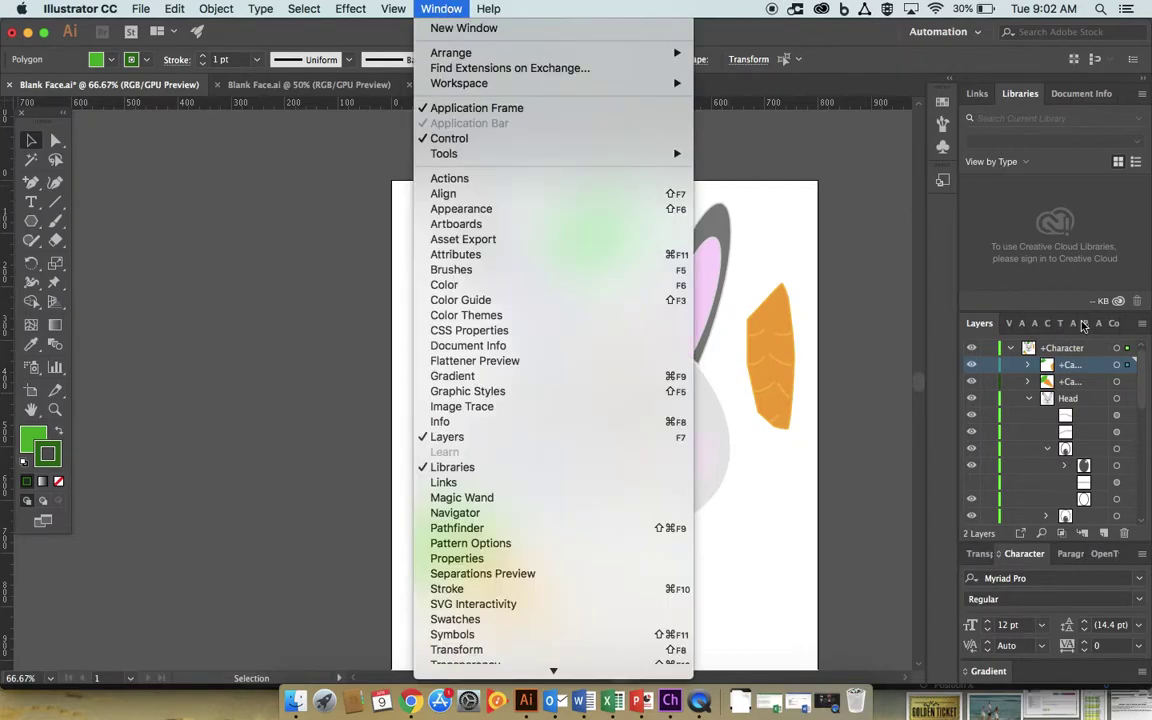
pyautogui.click(468, 528)
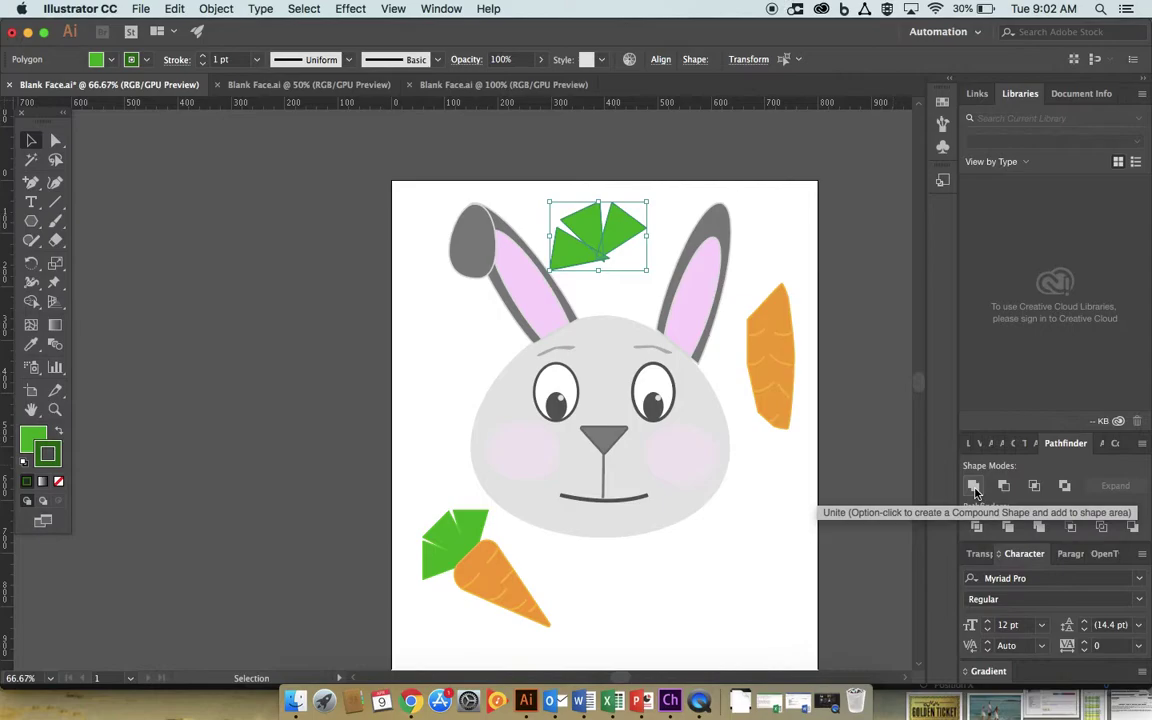
pyautogui.click(974, 487)
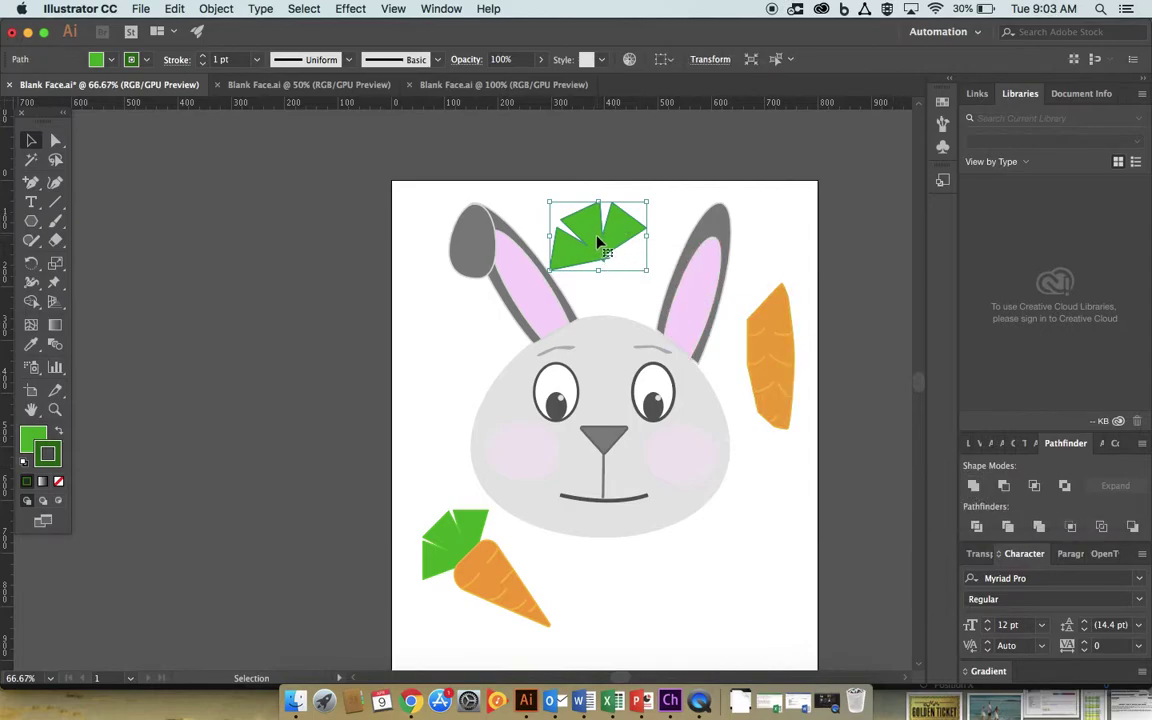
# Scale down the united leaves slightly and place them over the upper end of the second carrot.
pyautogui.moveTo(648, 273)
pyautogui.mouseDown()
pyautogui.moveTo(622, 289)
pyautogui.moveTo(560, 272)
pyautogui.moveTo(566, 256)
pyautogui.moveTo(601, 250)
pyautogui.moveTo(599, 239)
pyautogui.moveTo(722, 257)
pyautogui.moveTo(771, 303)
pyautogui.mouseUp()
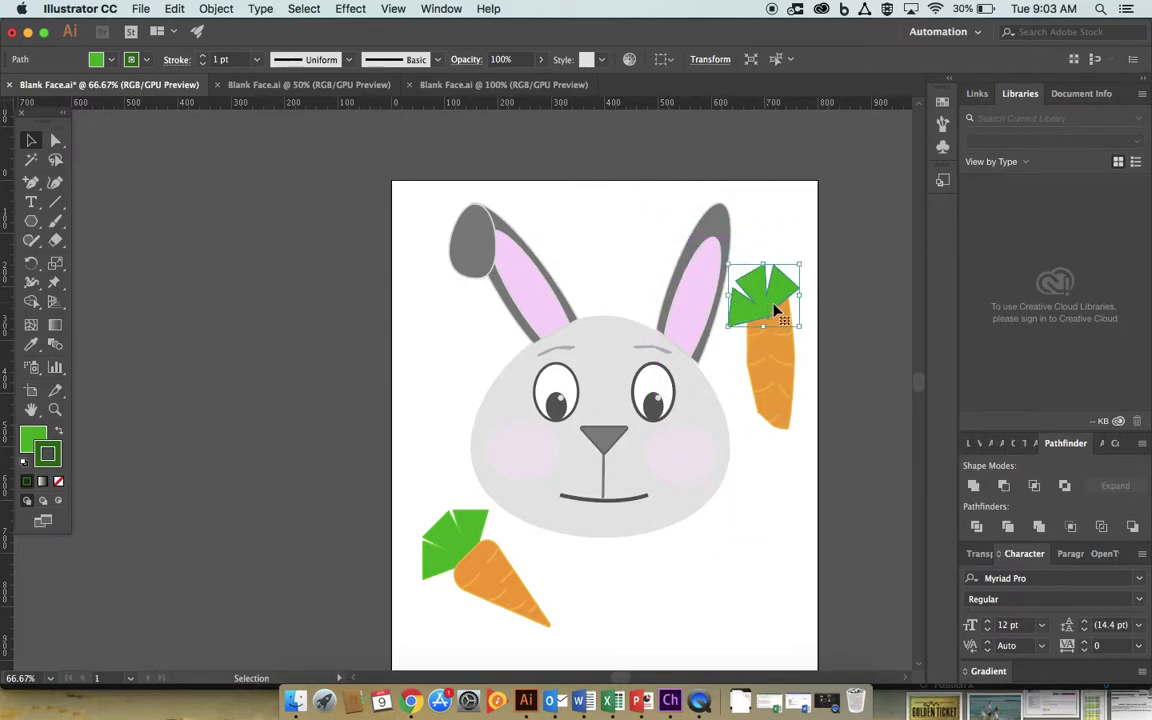
pyautogui.click(775, 366)
pyautogui.moveTo(773, 318)
pyautogui.mouseDown()
pyautogui.moveTo(771, 301)
pyautogui.moveTo(766, 310)
pyautogui.mouseUp()
# Try to move the leaves behind the second carrot by applying Send Backward twice.
pyautogui.click(761, 284)
pyautogui.rightClick(757, 290)
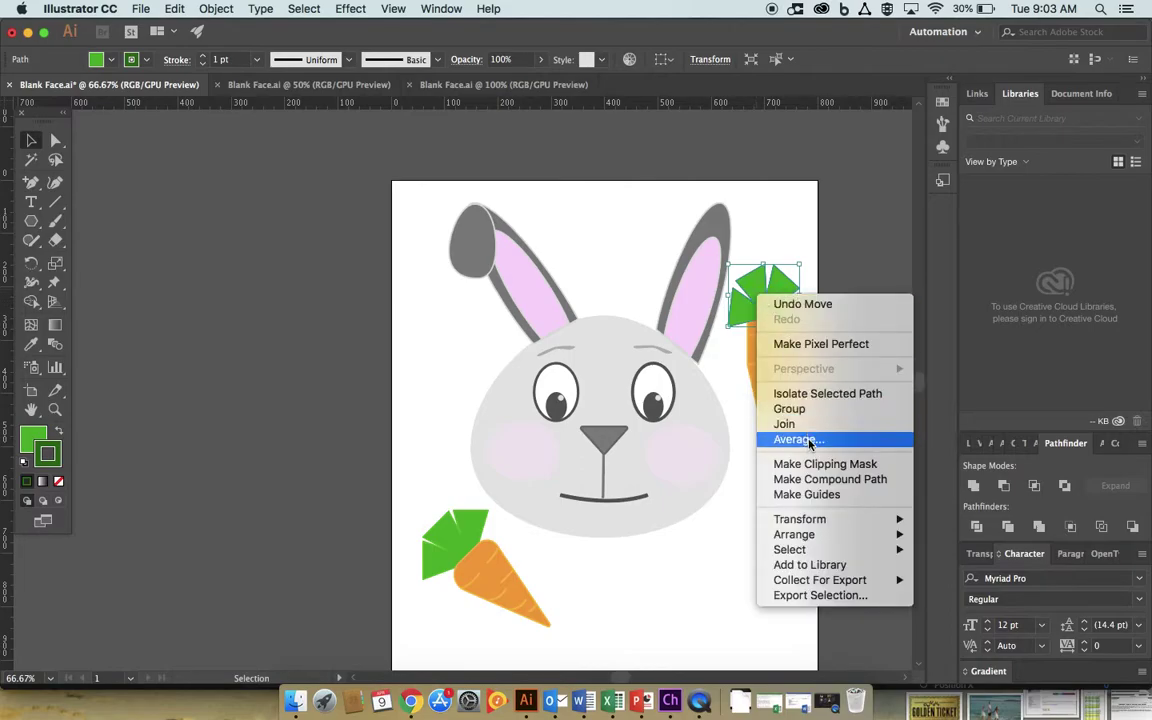
pyautogui.moveTo(800, 534)
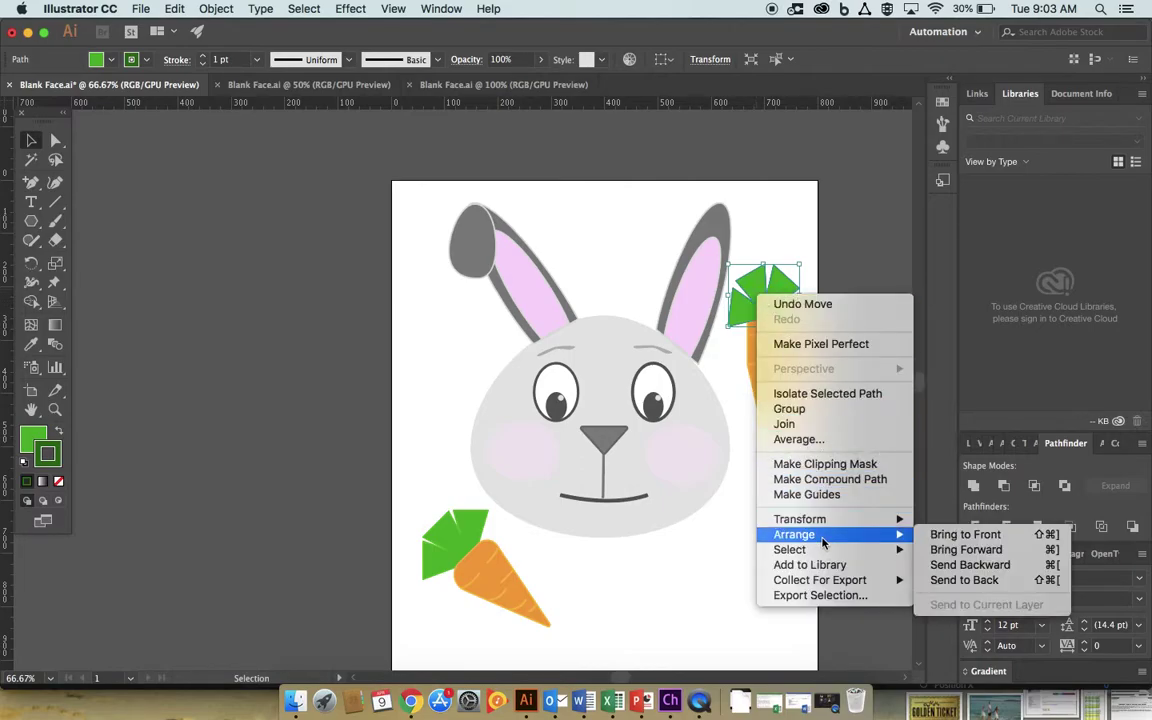
pyautogui.click(935, 566)
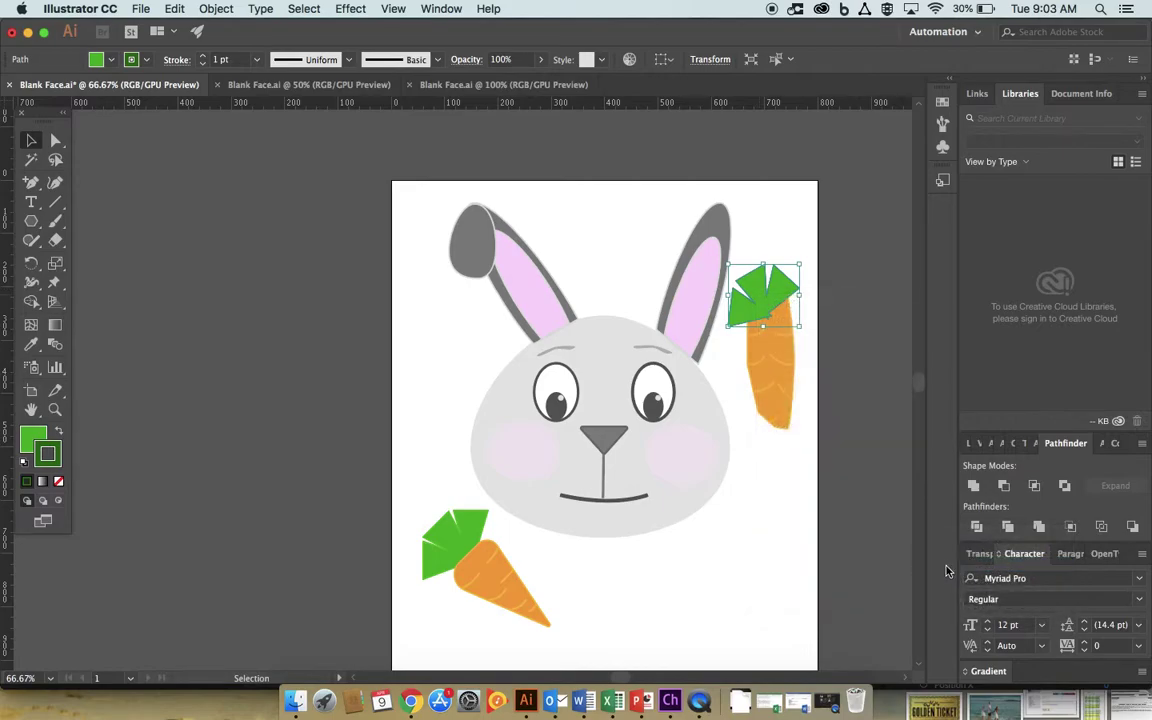
pyautogui.rightClick(757, 305)
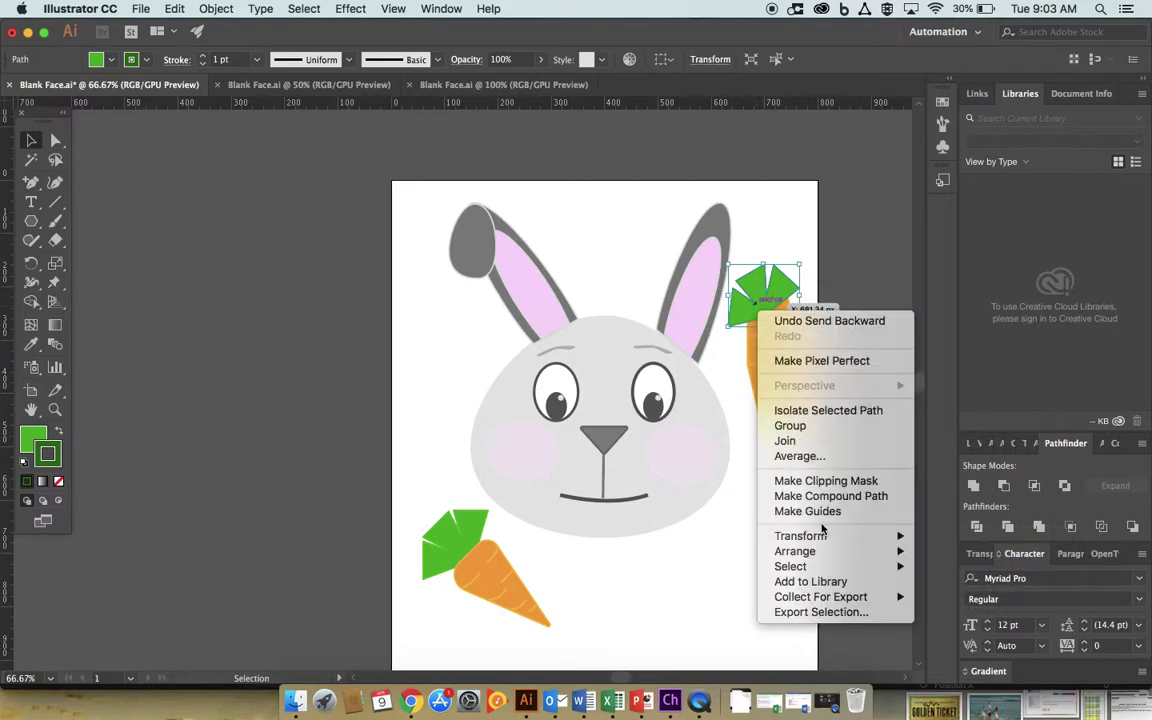
pyautogui.moveTo(800, 551)
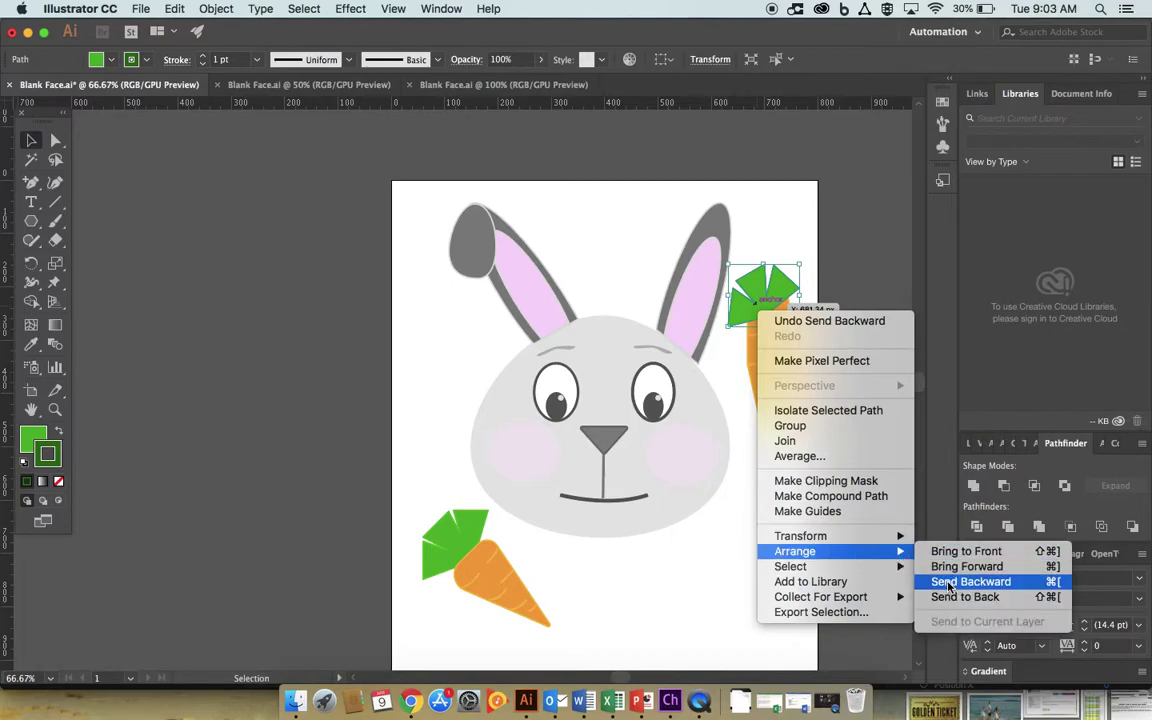
pyautogui.click(950, 583)
# Try Bring to Front on the second carrot's orange body and undo it.
pyautogui.click(767, 345)
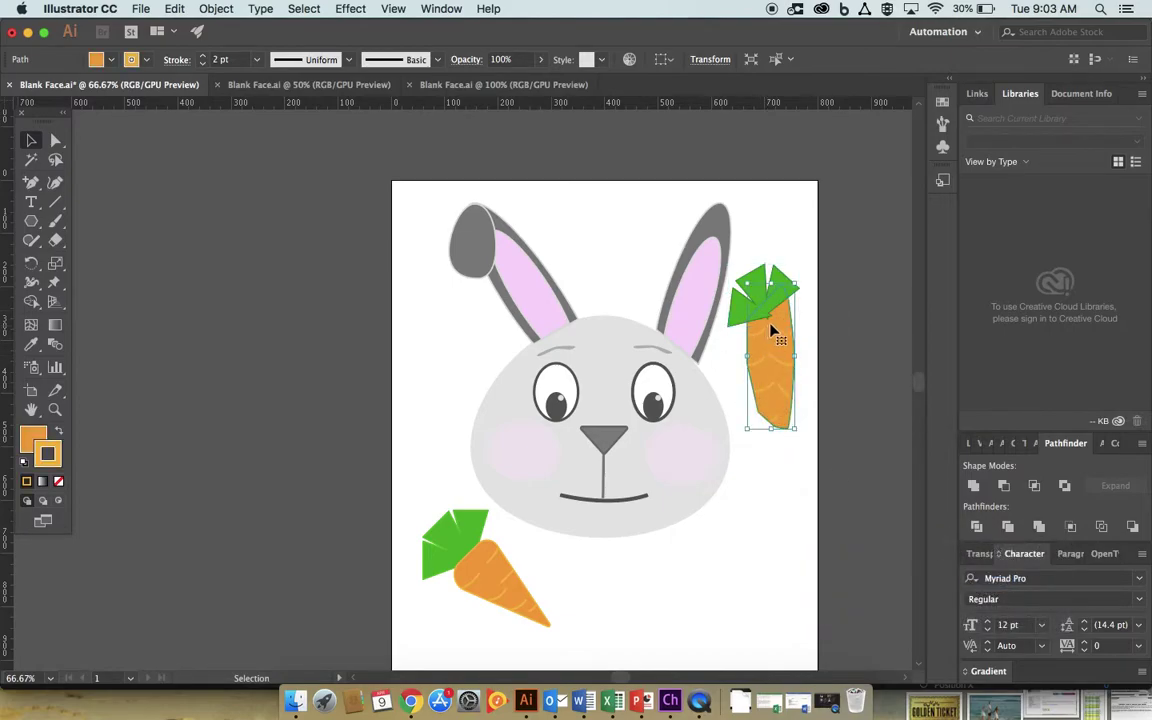
pyautogui.rightClick(772, 328)
pyautogui.moveTo(868, 568)
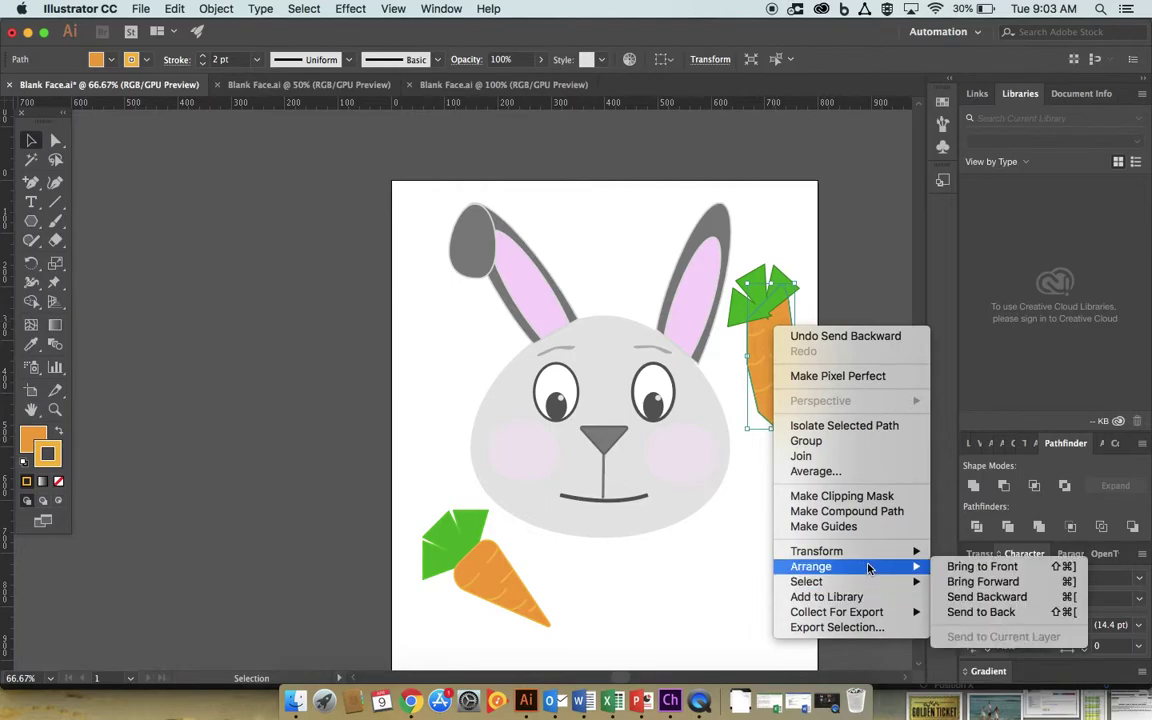
pyautogui.click(980, 567)
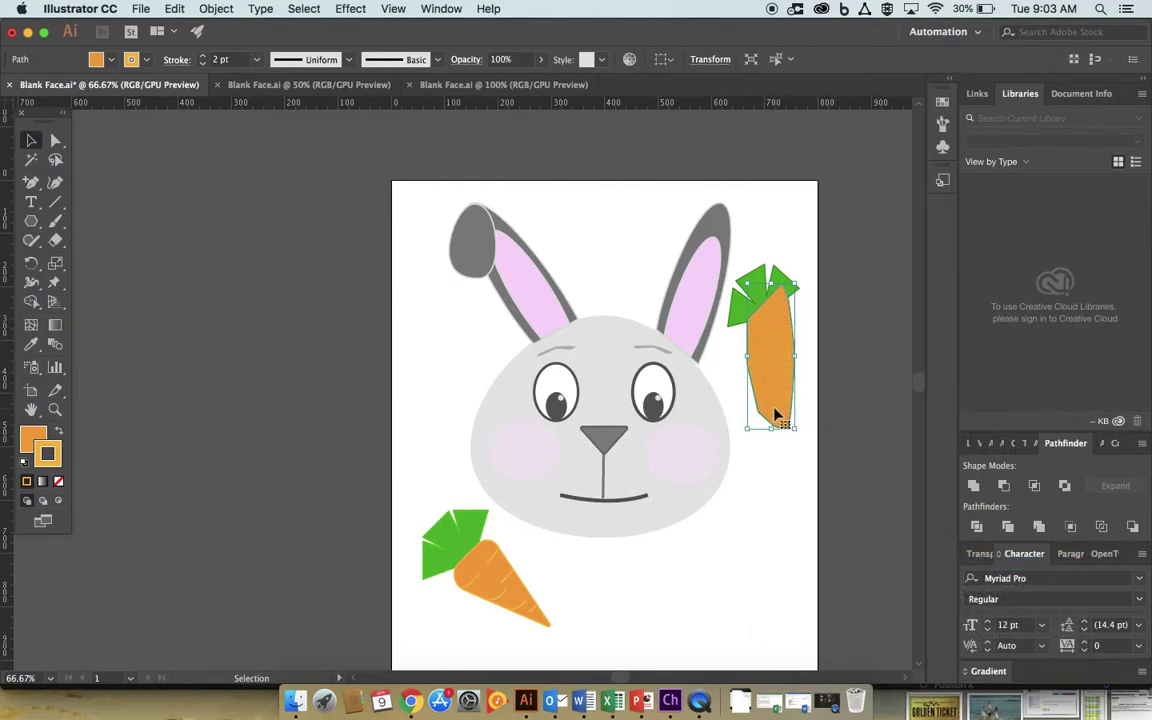
pyautogui.press('super+z')
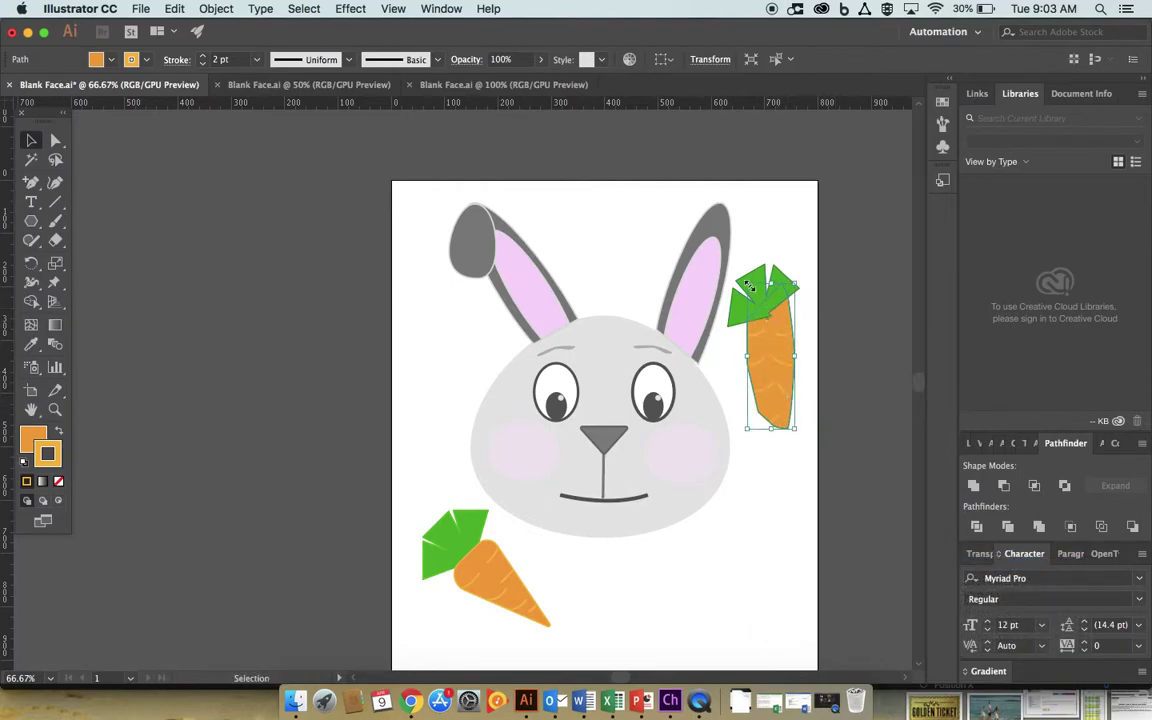
# Send the green leaves to the back and shift them slightly up so they stick out behind the second carrot.
pyautogui.click(755, 292)
pyautogui.rightClick(788, 290)
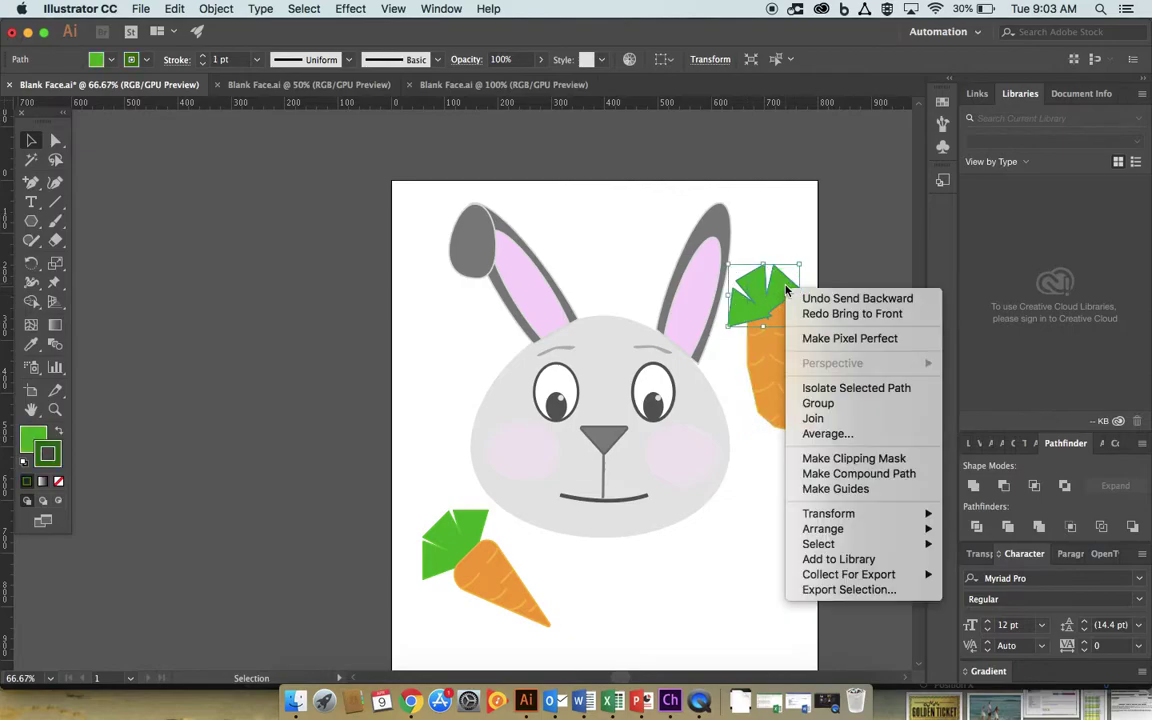
pyautogui.moveTo(940, 541)
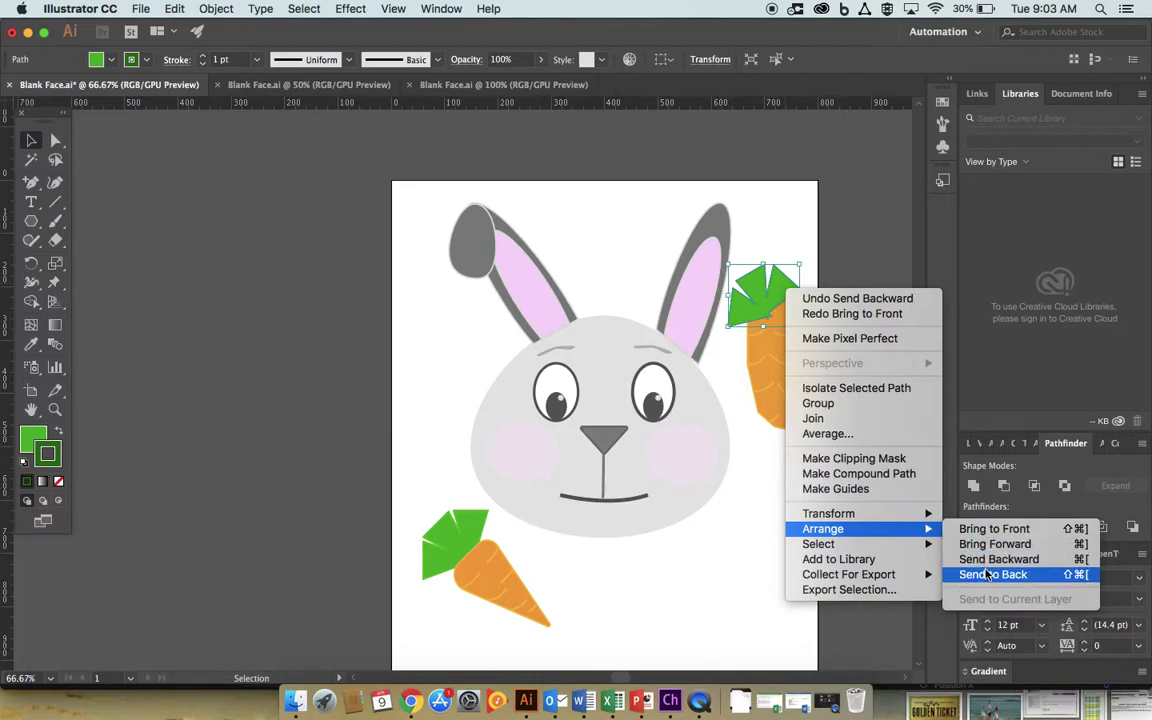
pyautogui.click(990, 576)
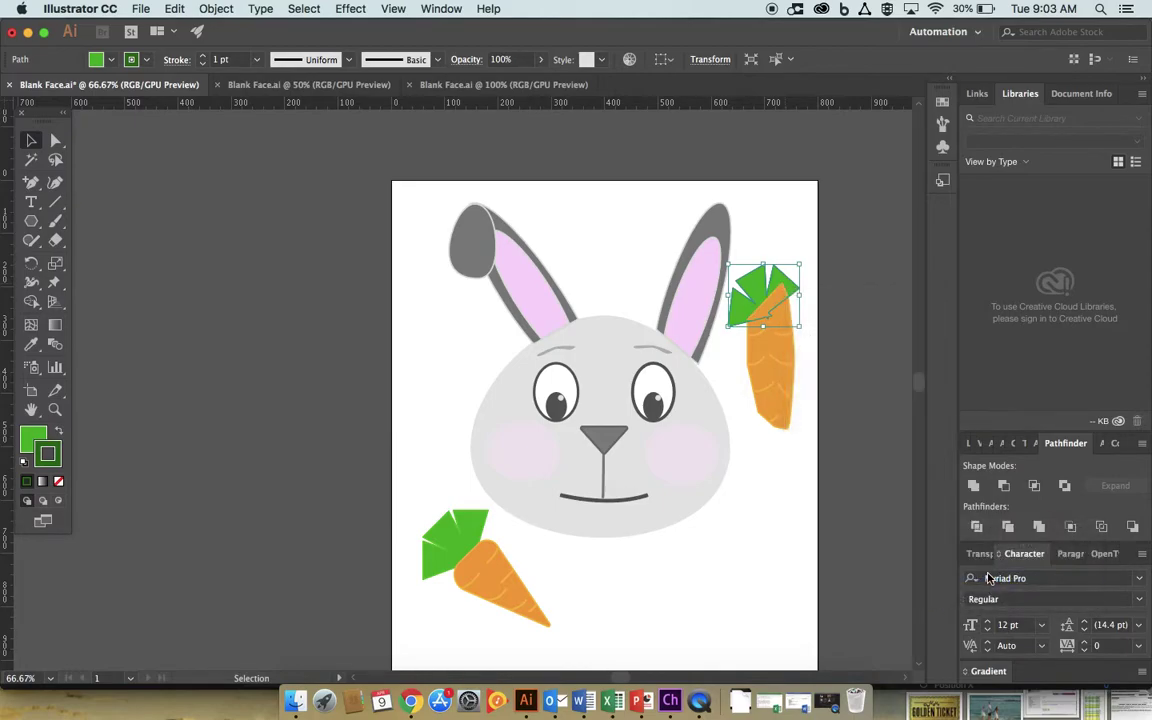
pyautogui.click(779, 480)
pyautogui.moveTo(751, 272); pyautogui.dragTo(762, 260)
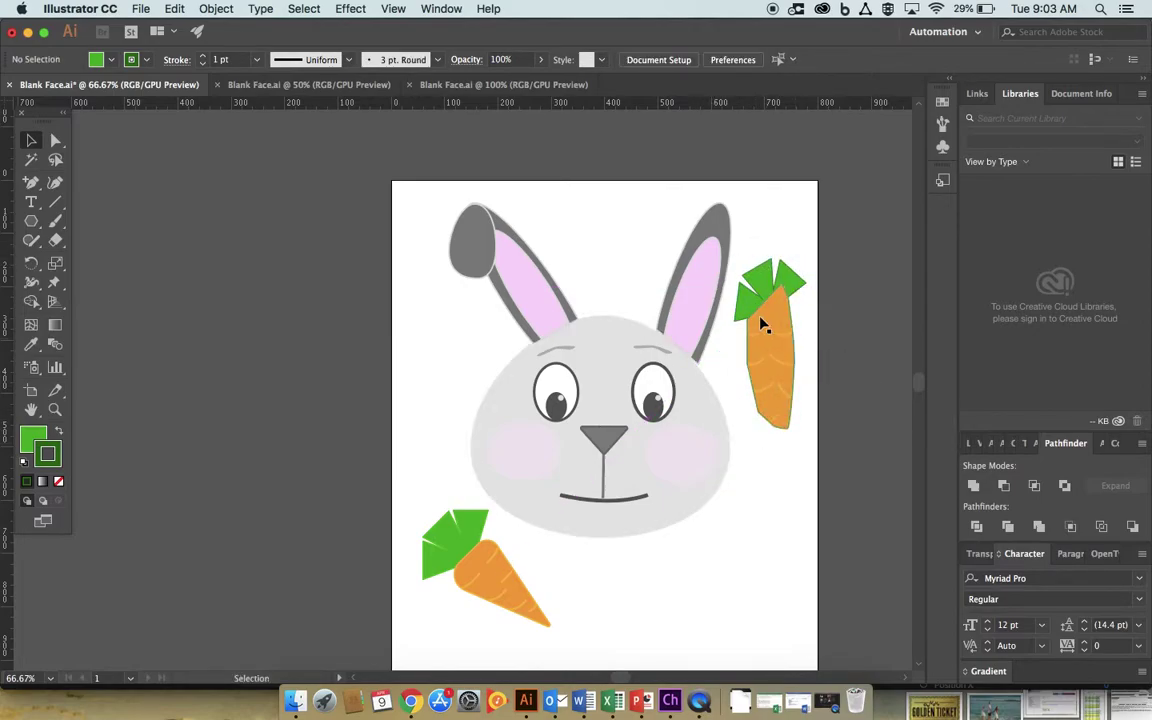
# Lower the pointed upper anchor of the second carrot's body with Direct Selection so the carrot ends bluntly beneath its leaves.
pyautogui.click(783, 299)
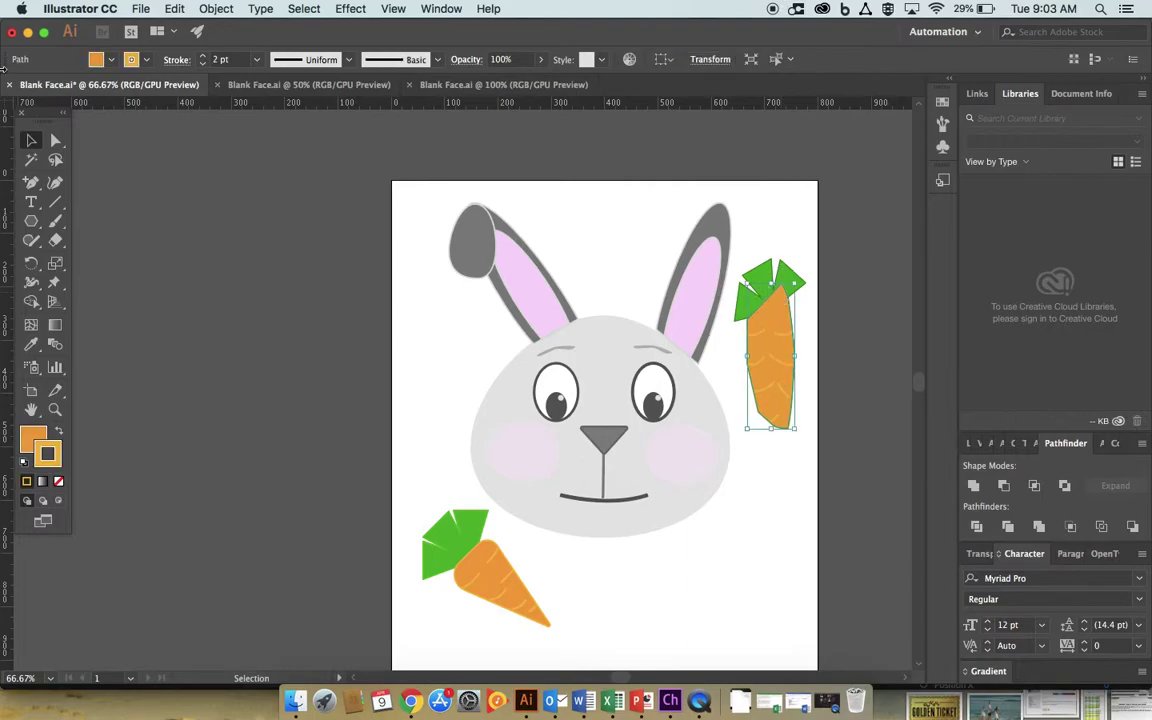
pyautogui.click(56, 141)
pyautogui.moveTo(783, 277); pyautogui.dragTo(776, 302)
pyautogui.click(796, 362)
pyautogui.moveTo(796, 362); pyautogui.dragTo(787, 364)
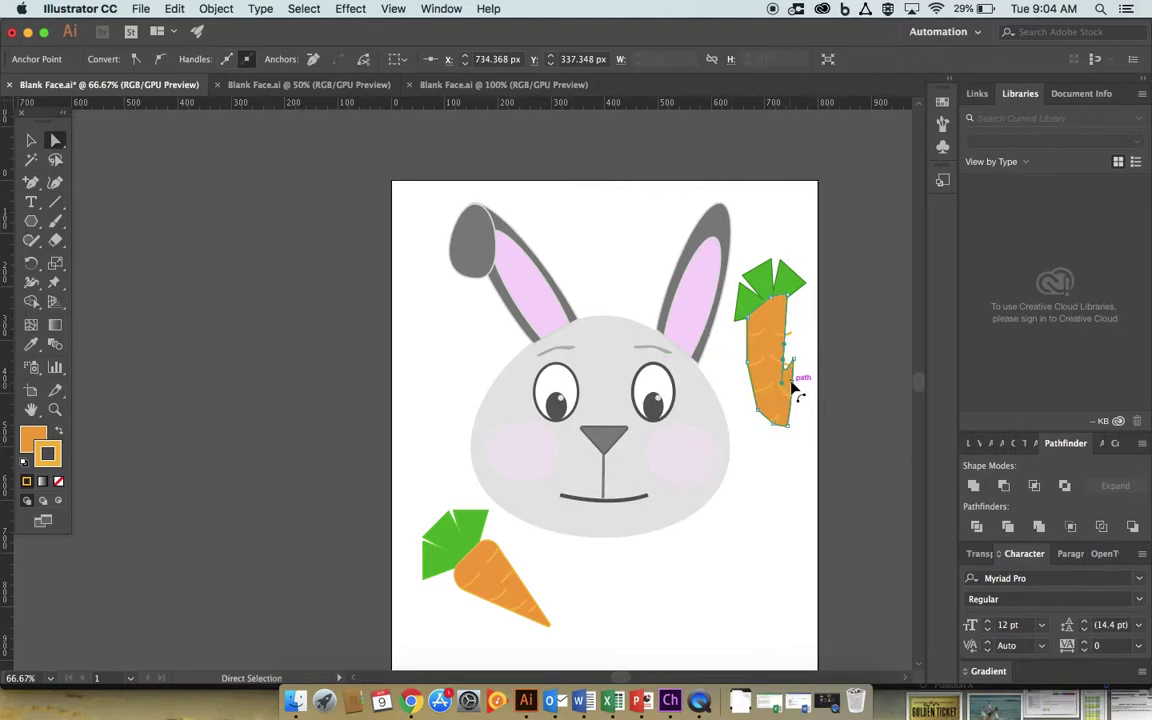
pyautogui.moveTo(793, 387); pyautogui.dragTo(800, 381)
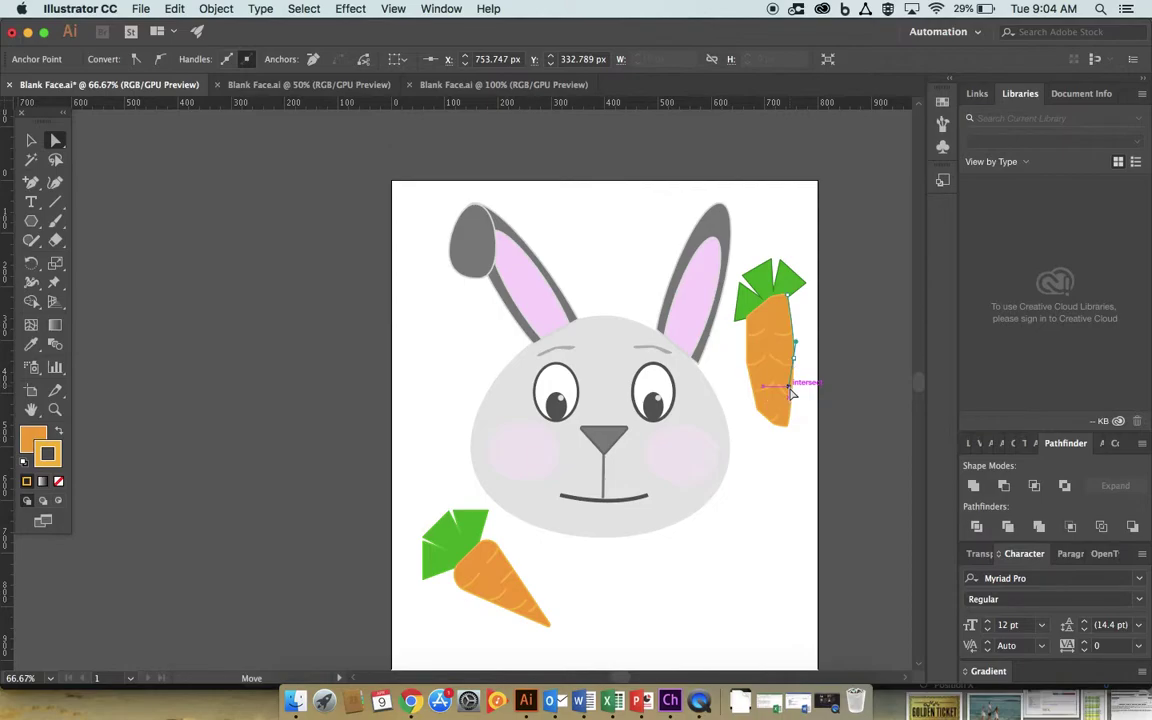
pyautogui.click(800, 443)
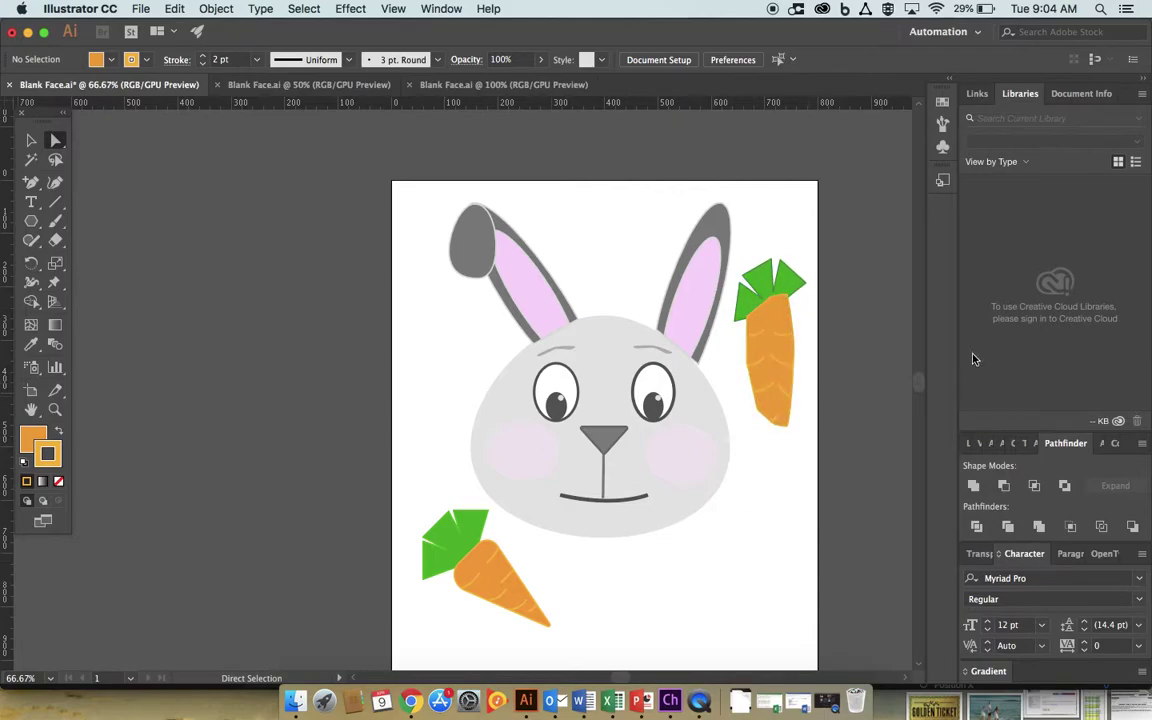
# Save the updated Blank Face.ai artwork and switch to Character Animator.
pyautogui.click(968, 443)
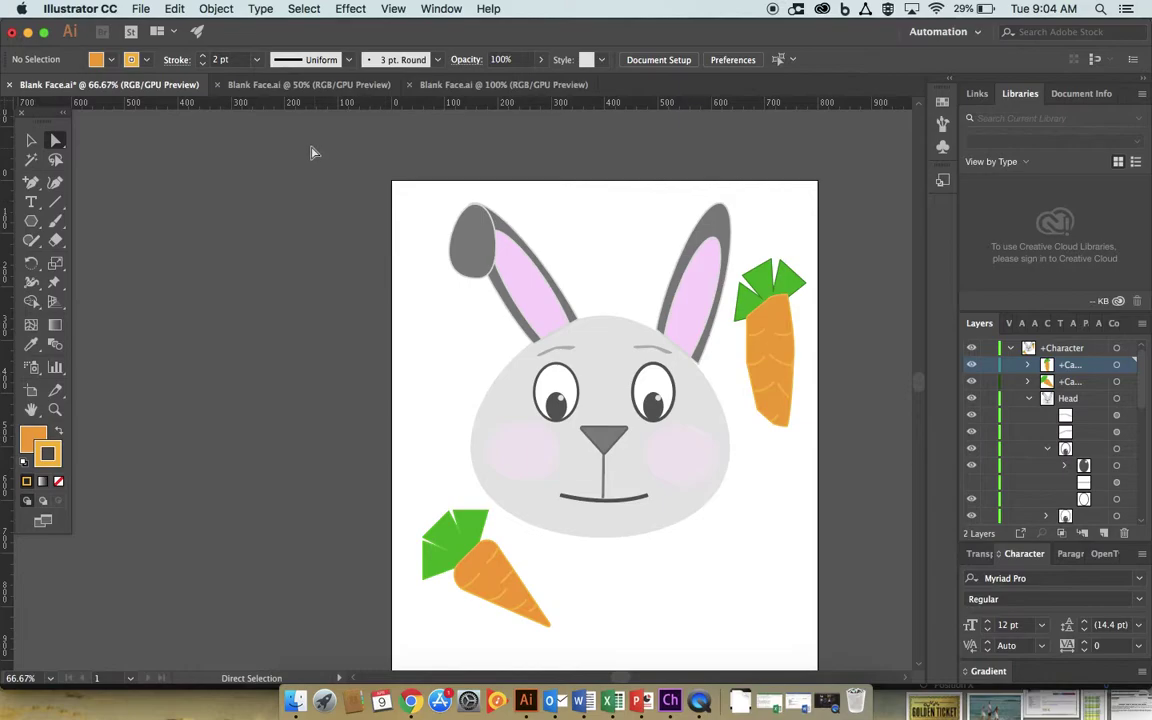
pyautogui.click(141, 9)
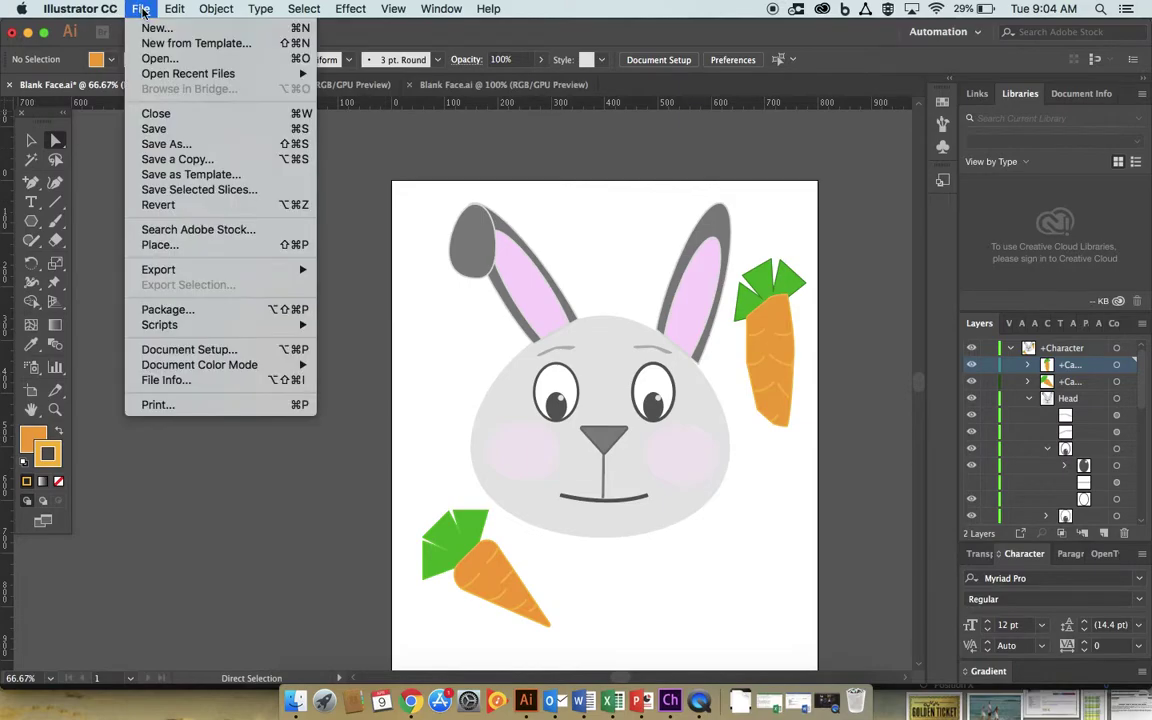
pyautogui.click(164, 131)
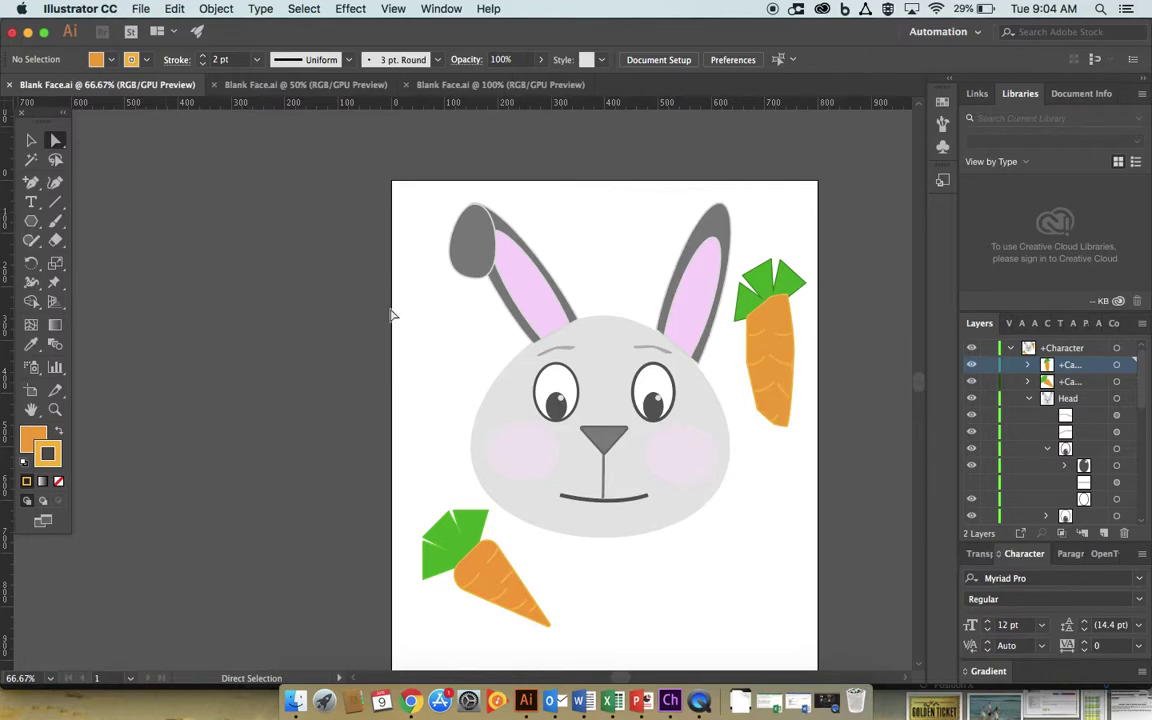
pyautogui.click(670, 700)
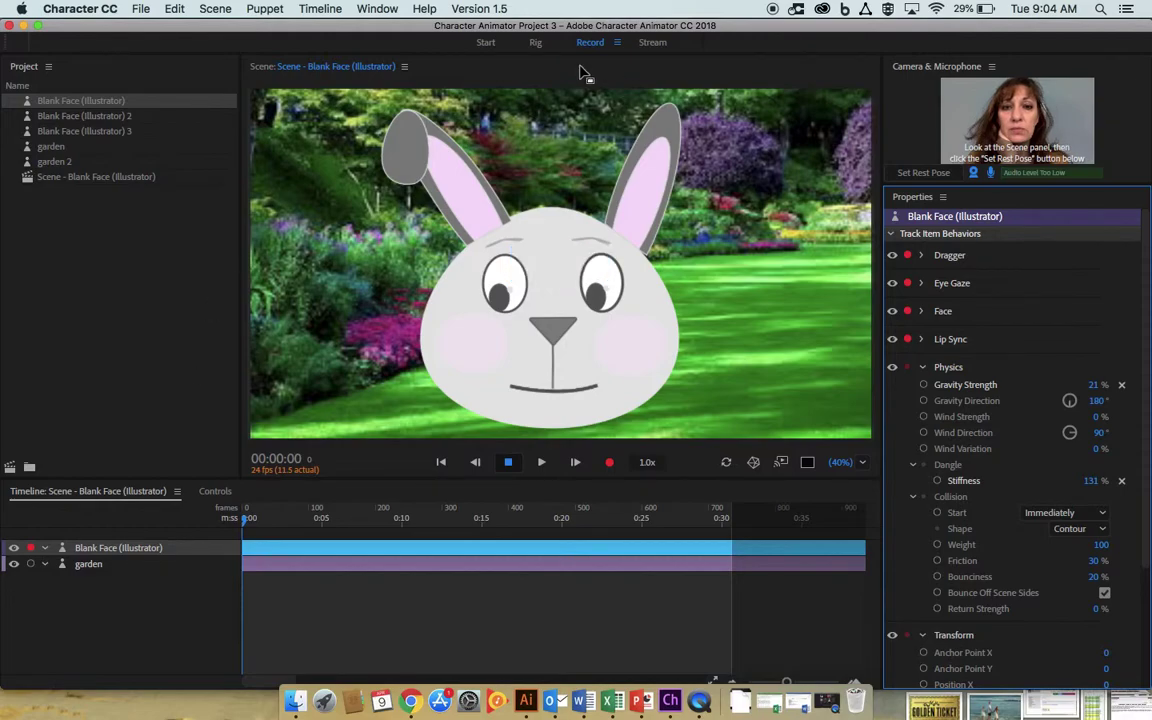
# Test the first carrot's trigger in the scene and pull the carrot up toward the bunny's face.
pyautogui.press('c')
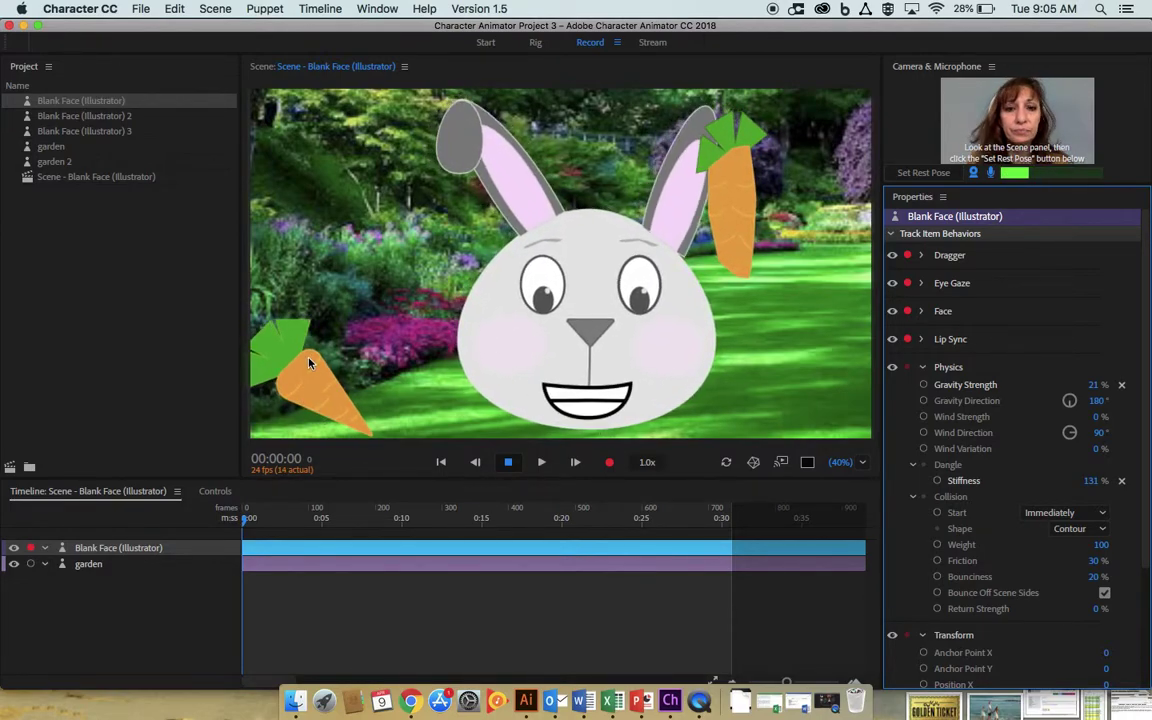
pyautogui.click(305, 385)
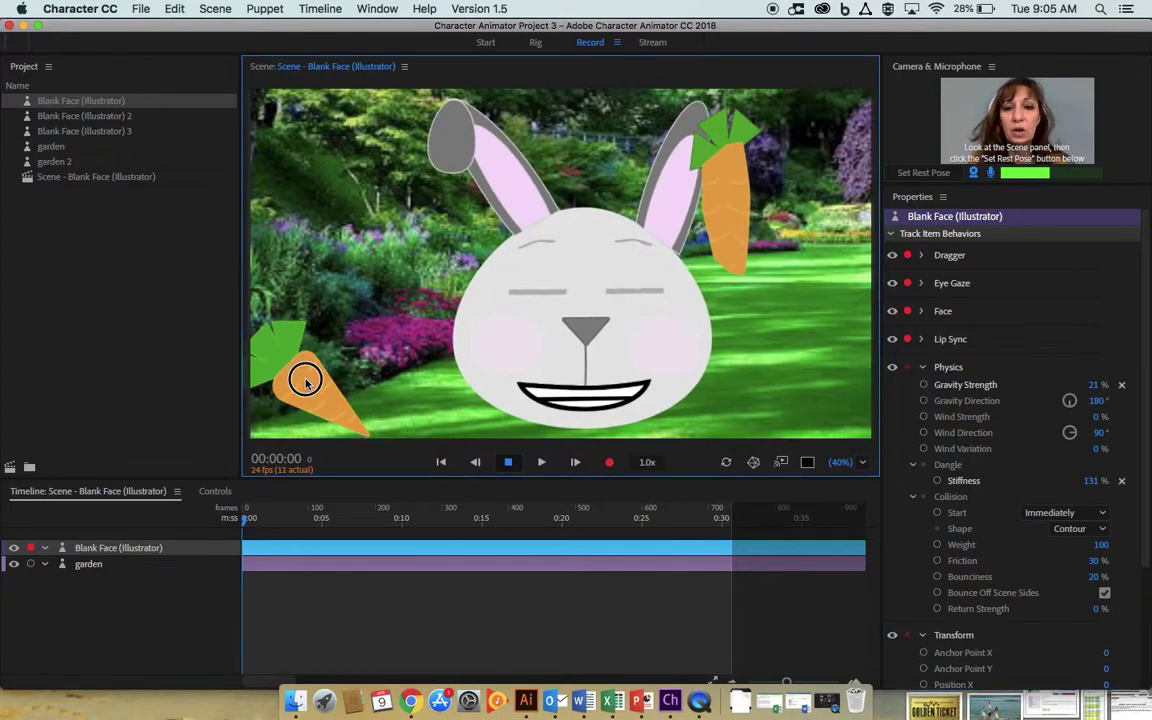
pyautogui.moveTo(305, 383); pyautogui.dragTo(367, 398)
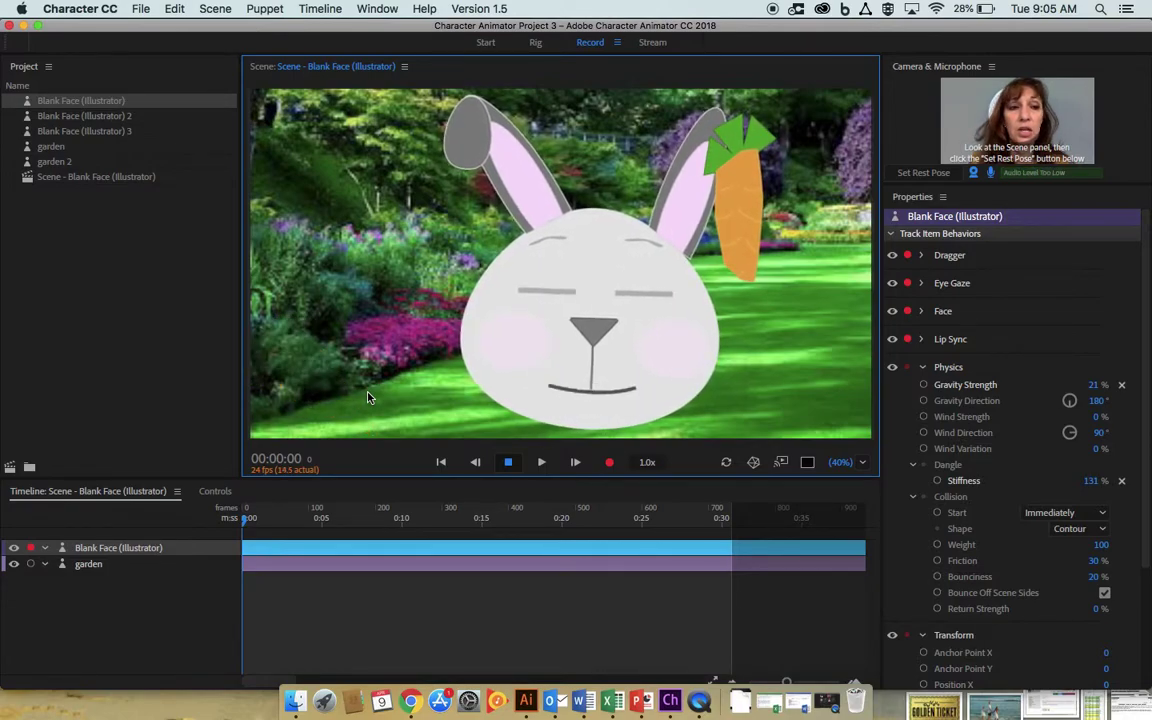
pyautogui.moveTo(367, 398); pyautogui.dragTo(425, 302)
pyautogui.moveTo(393, 297); pyautogui.dragTo(363, 248)
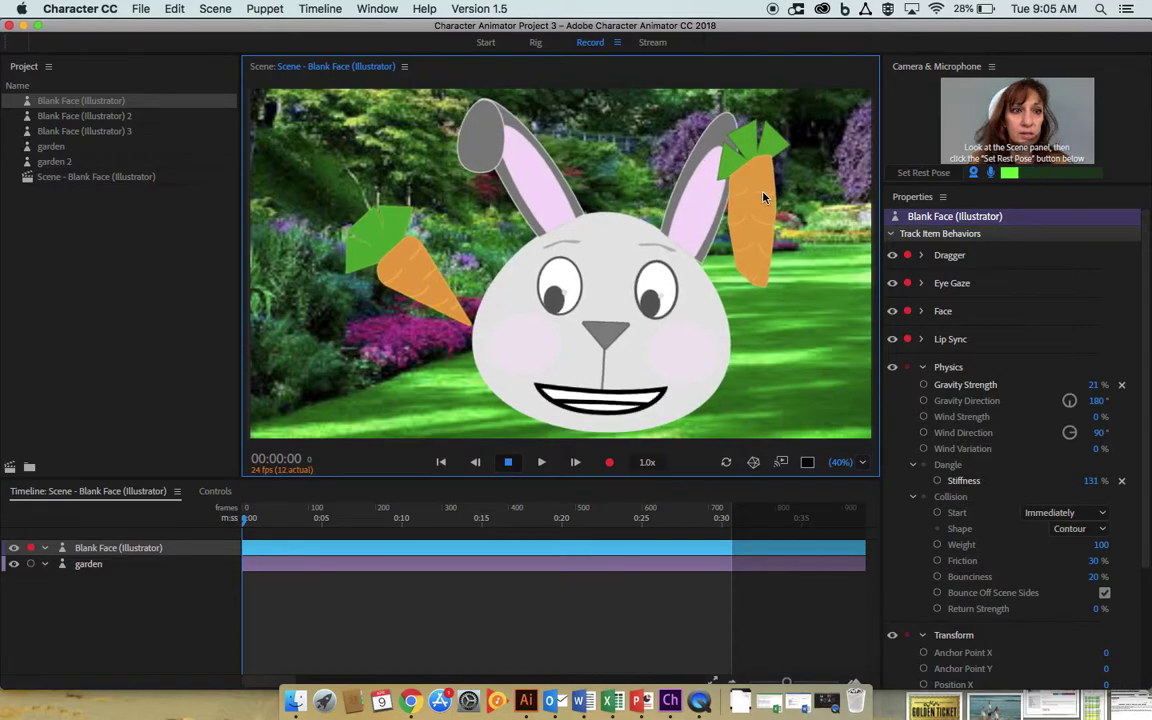
pyautogui.press('c')
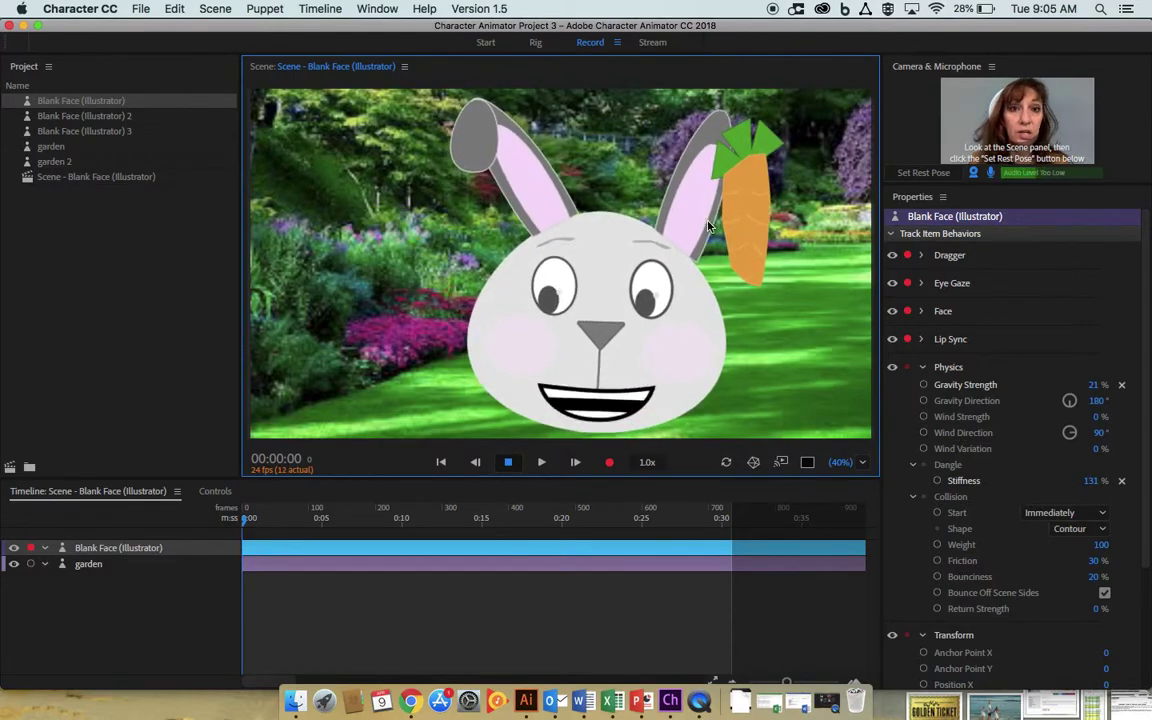
# Open the puppet rig and move the Carrot2 layer down beside the bunny's lower cheek, to about X 349.8 px and Y 364.4 px.
pyautogui.click(537, 44)
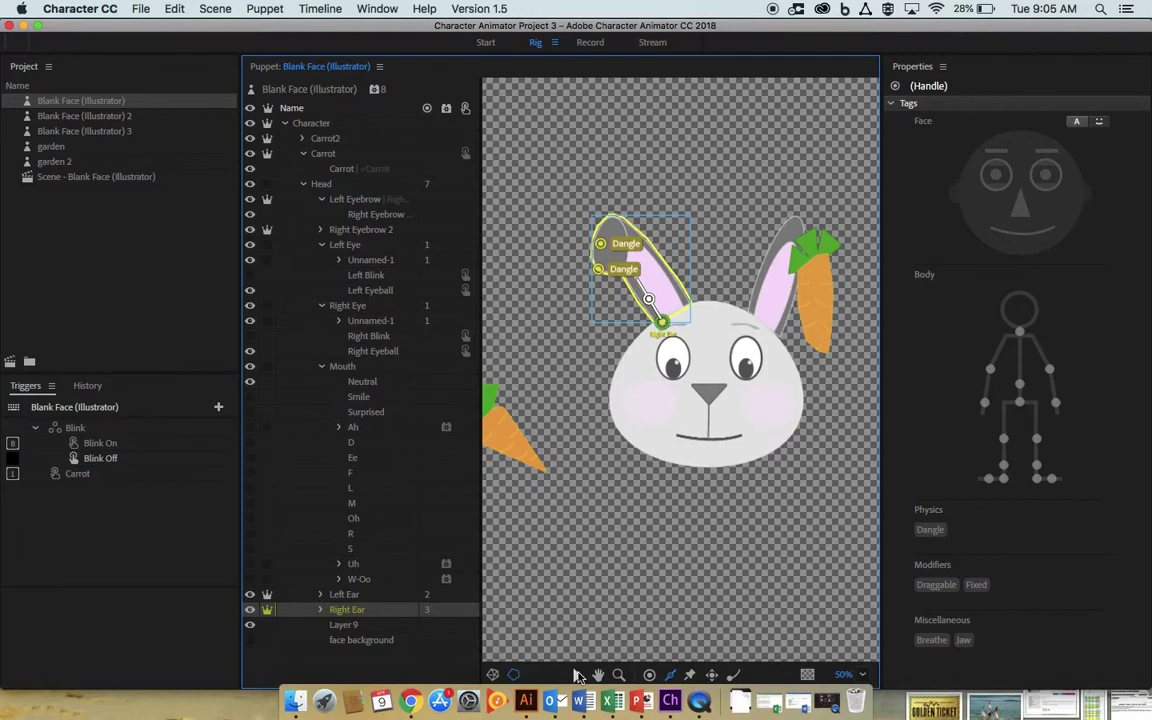
pyautogui.click(577, 675)
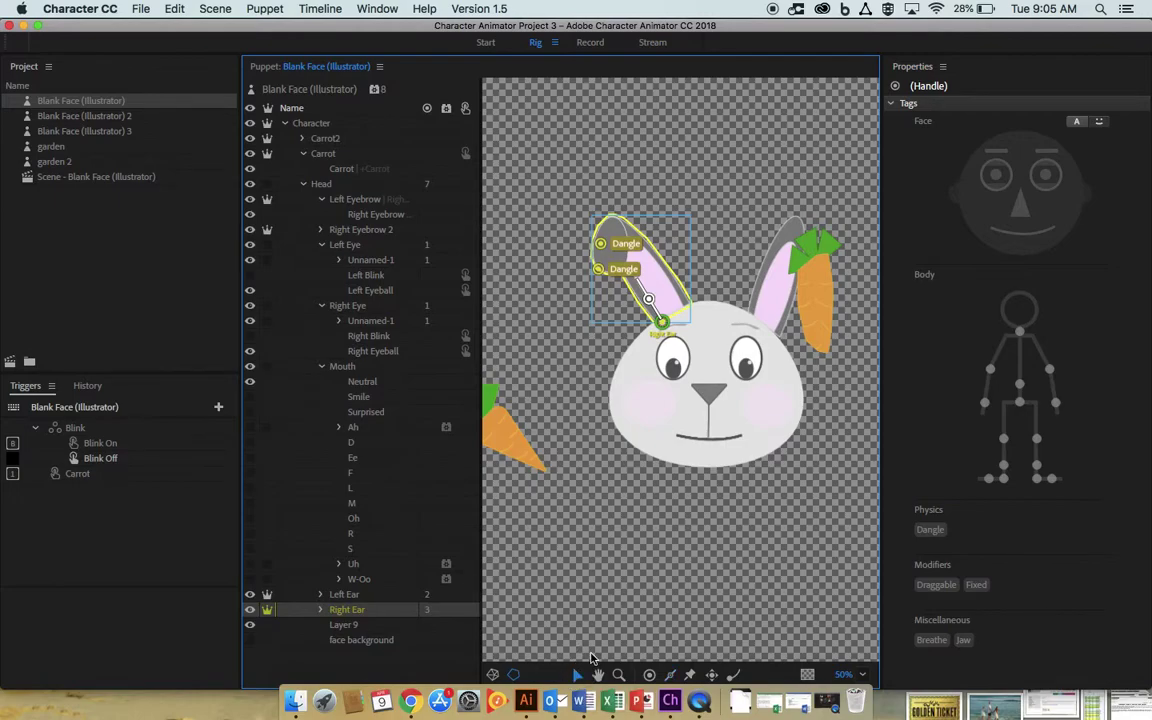
pyautogui.click(818, 289)
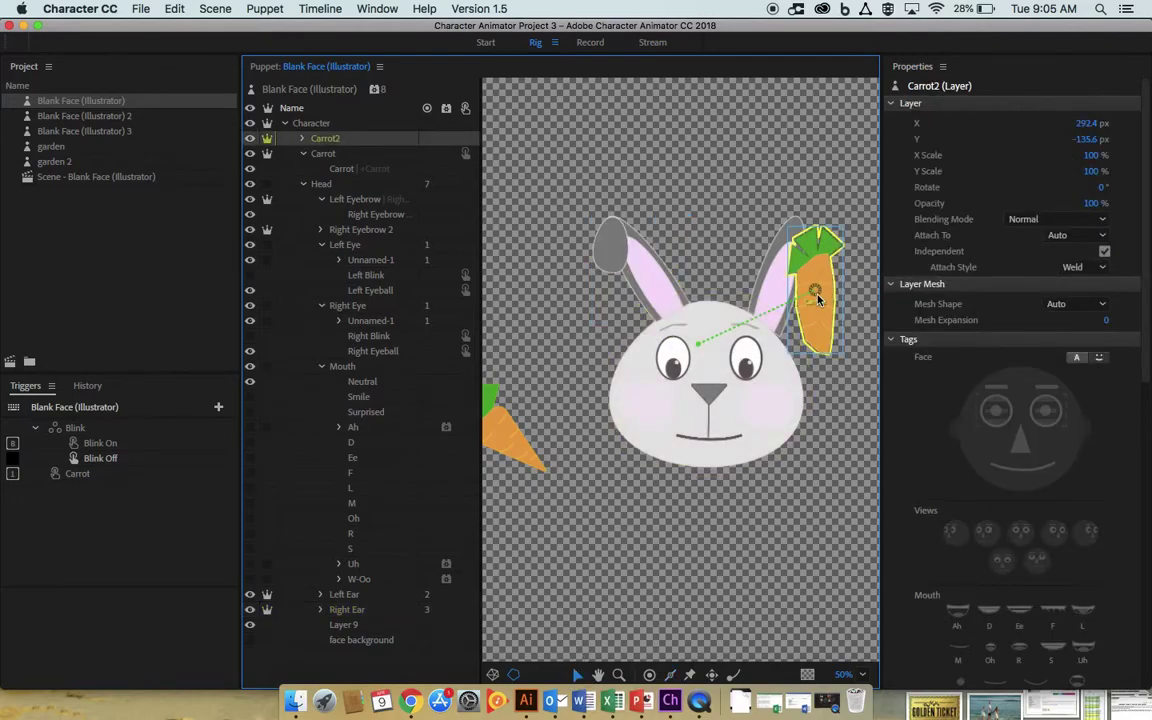
pyautogui.moveTo(818, 289); pyautogui.dragTo(838, 479)
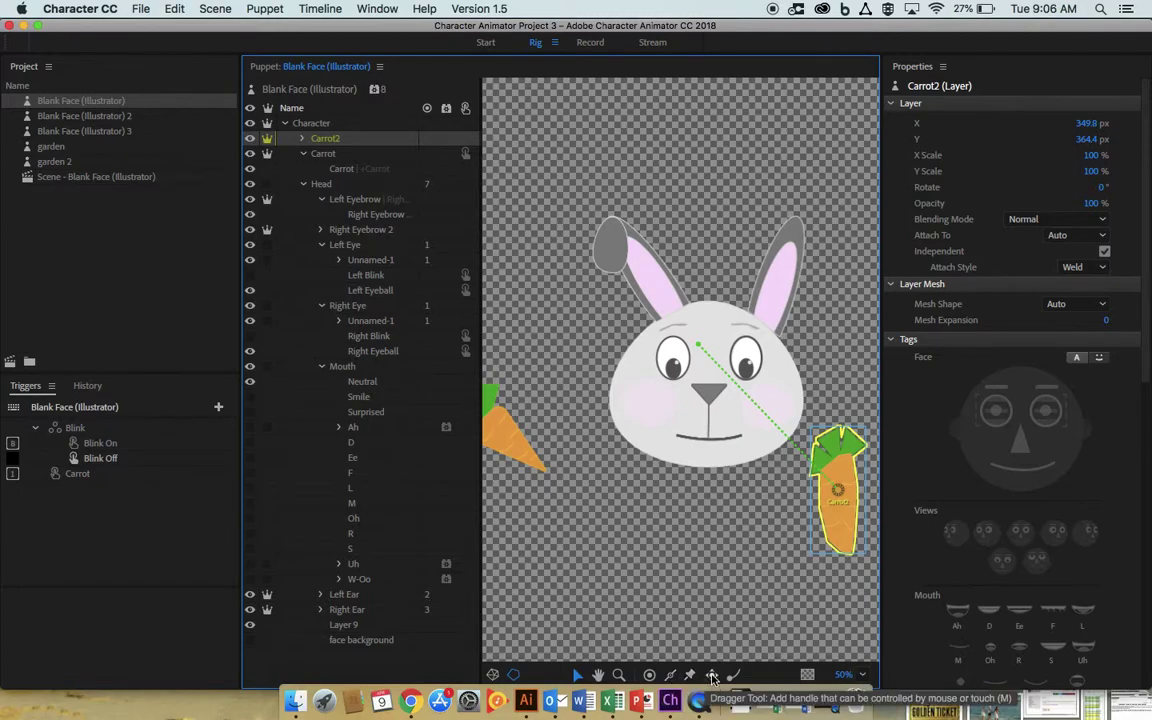
# Create a trigger for the Carrot2 layer and assign it to key 2.
pyautogui.click(840, 494)
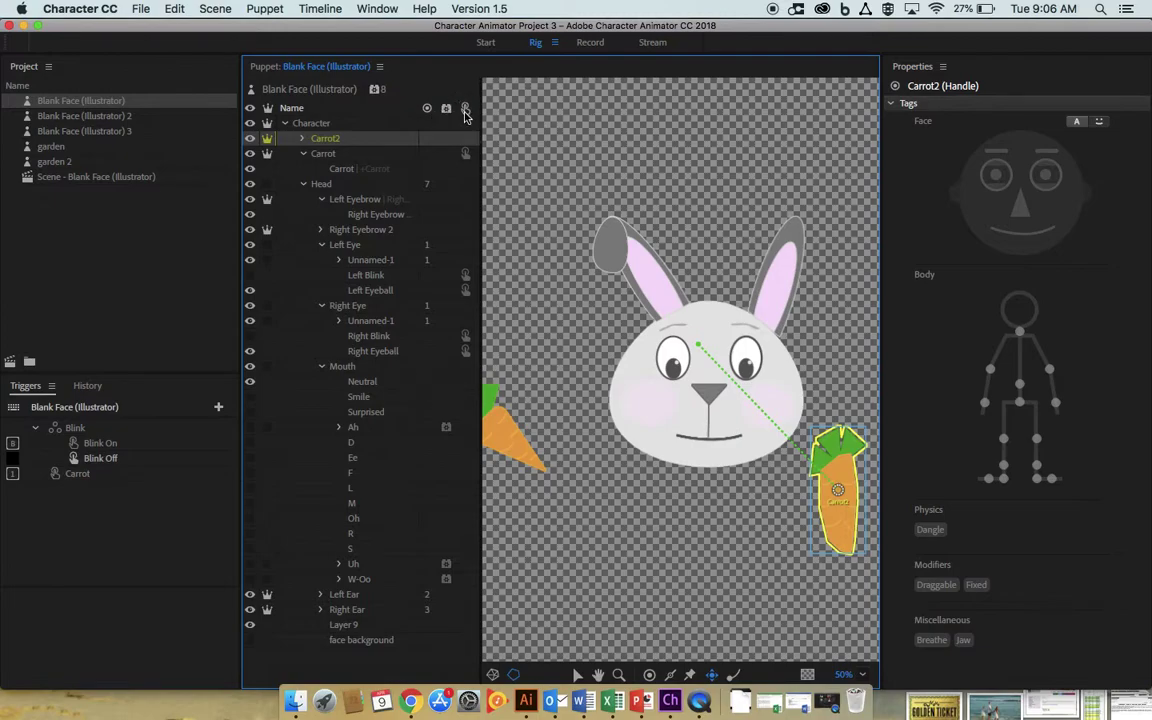
pyautogui.rightClick(467, 141)
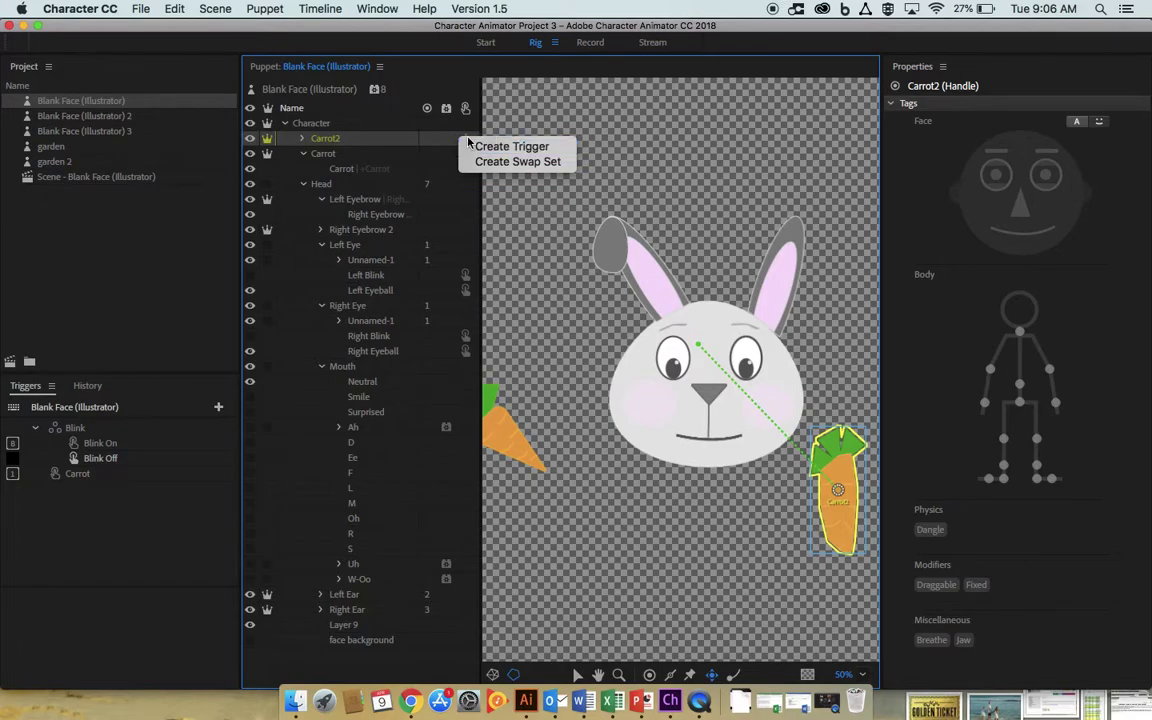
pyautogui.click(485, 147)
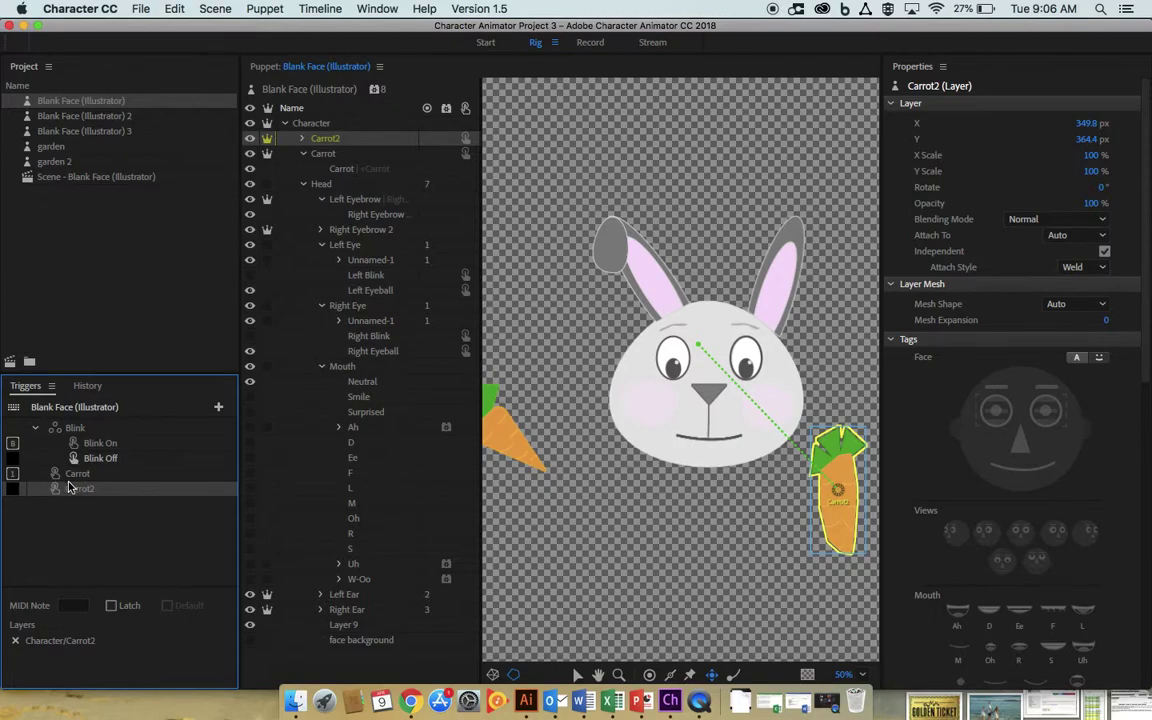
pyautogui.click(14, 489)
pyautogui.write('2')
pyautogui.click(187, 493)
# Tag the Carrot2 layer with the Fixed modifier.
pyautogui.scroll(-10, 1018, 565)
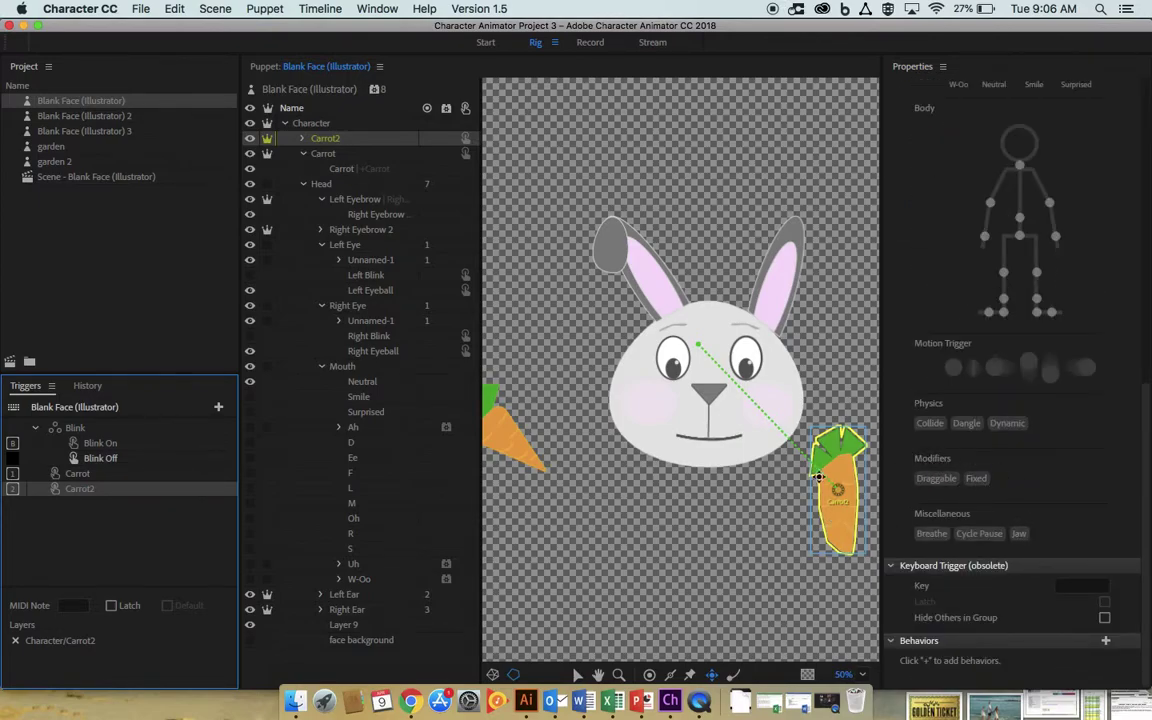
pyautogui.scroll(10, 970, 280)
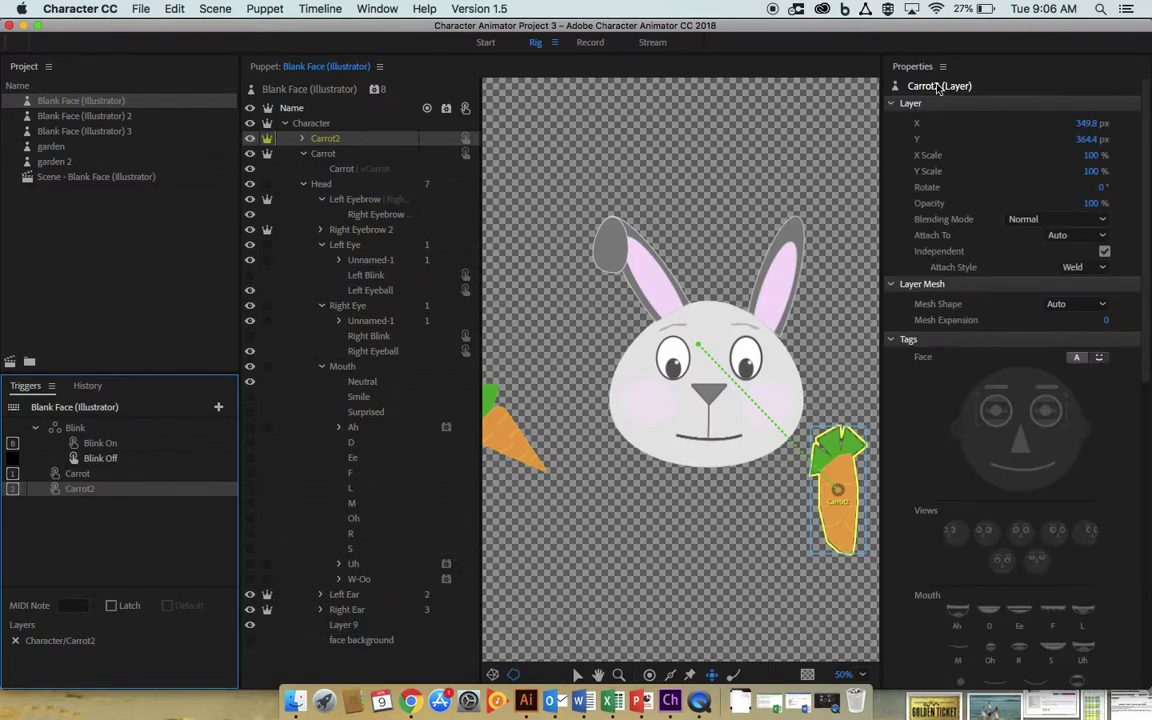
pyautogui.scroll(-10, 995, 316)
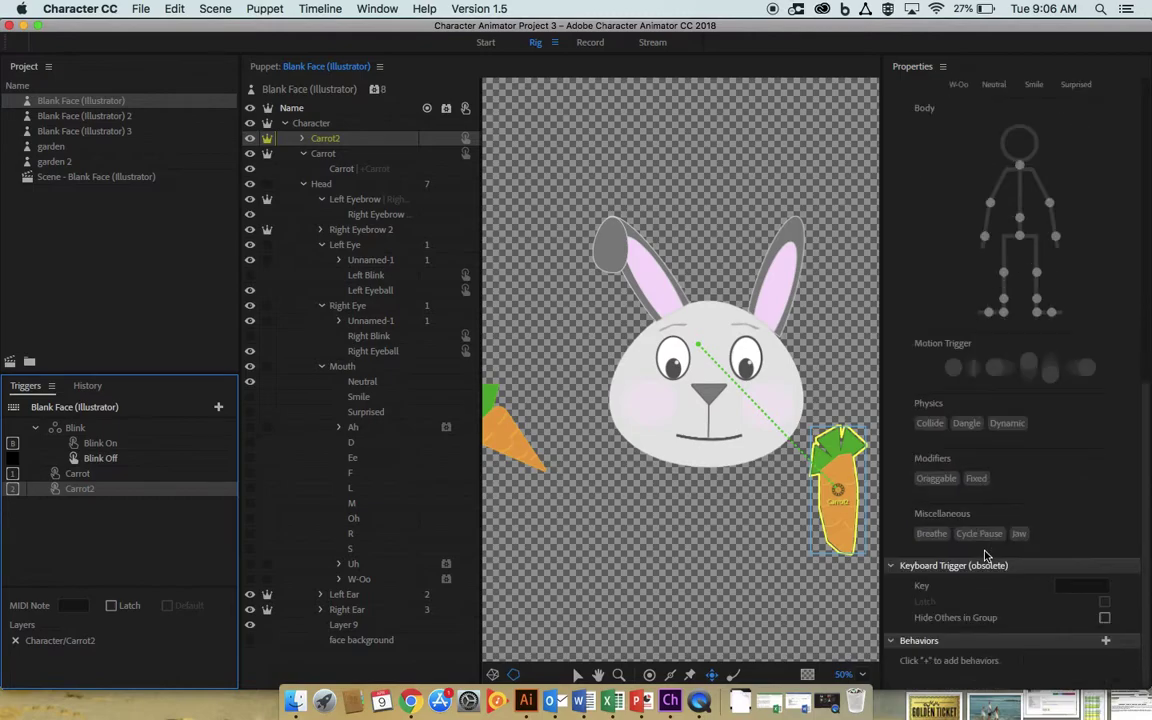
pyautogui.click(977, 479)
pyautogui.click(984, 484)
pyautogui.click(980, 484)
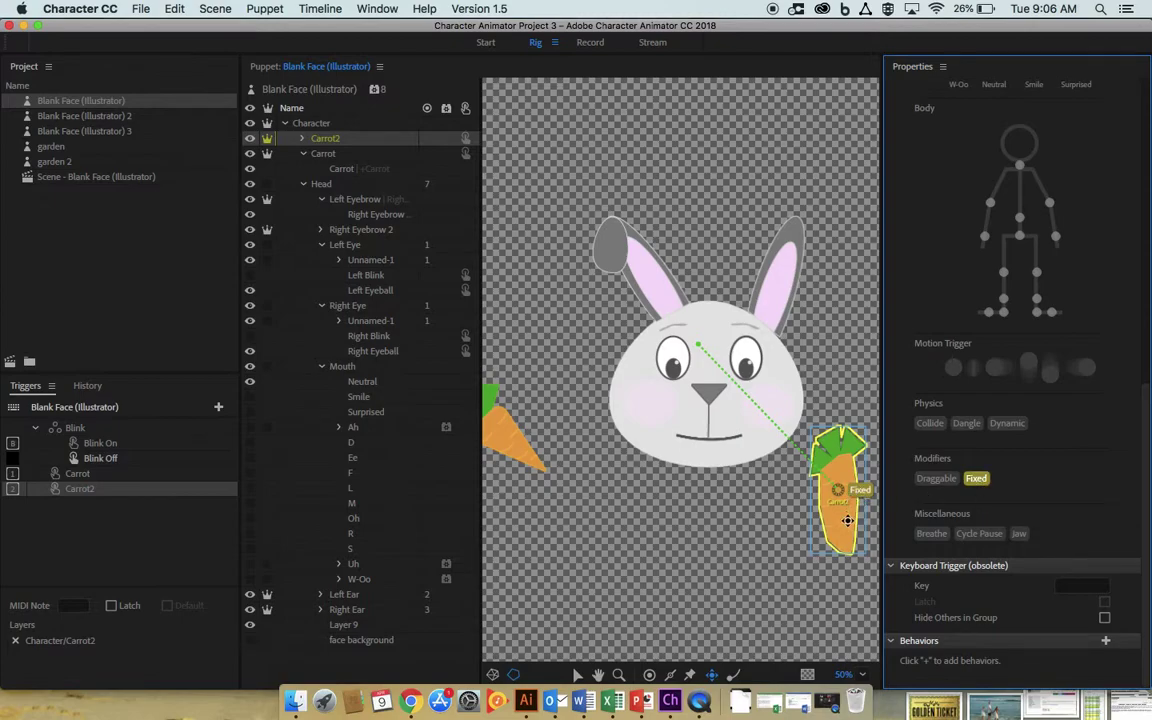
pyautogui.click(970, 482)
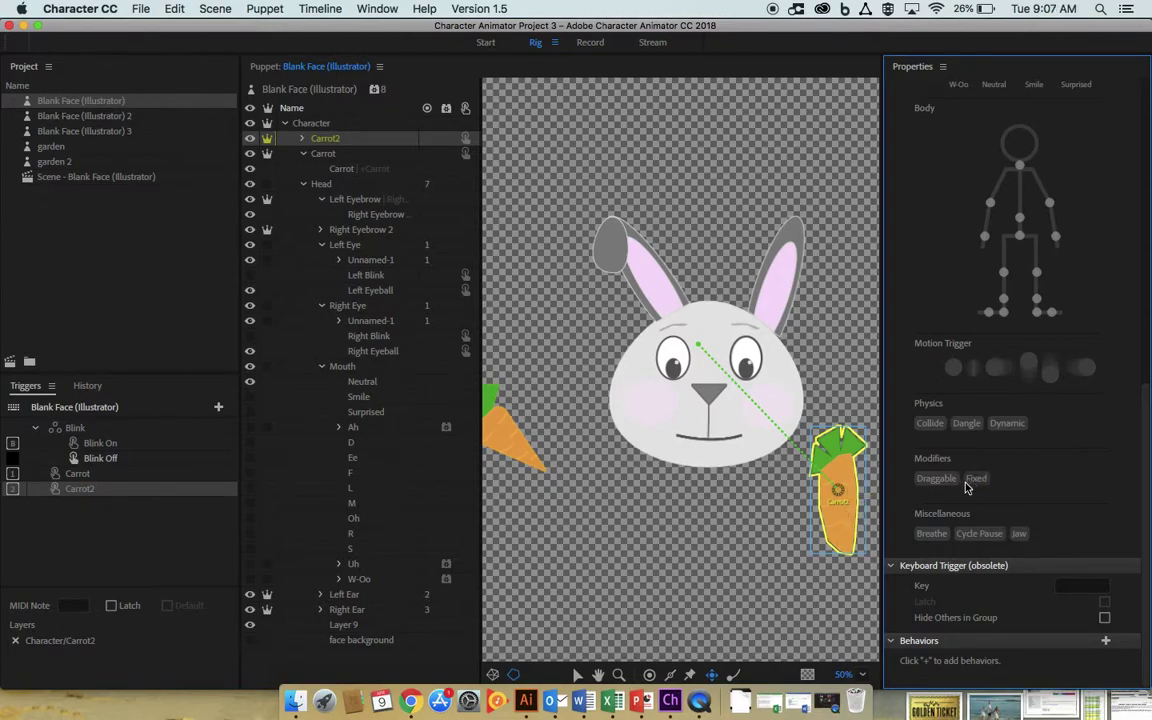
pyautogui.click(970, 480)
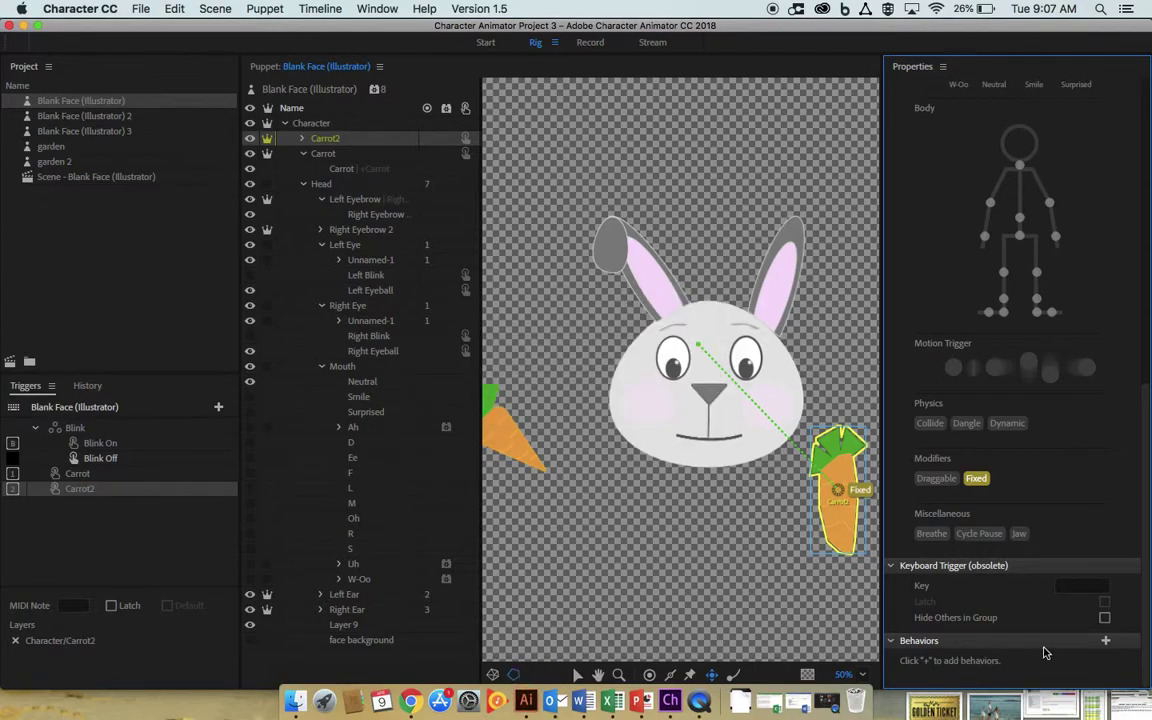
# Add the Dragger behavior to the Carrot2 layer.
pyautogui.click(1105, 641)
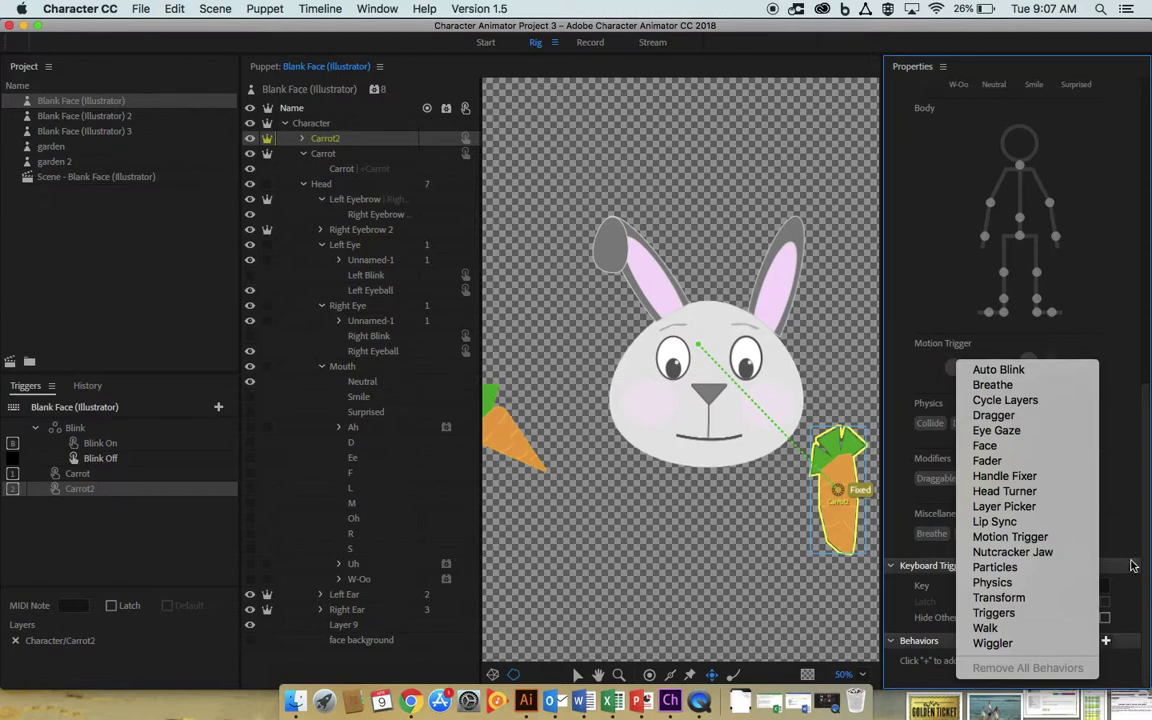
pyautogui.click(1106, 642)
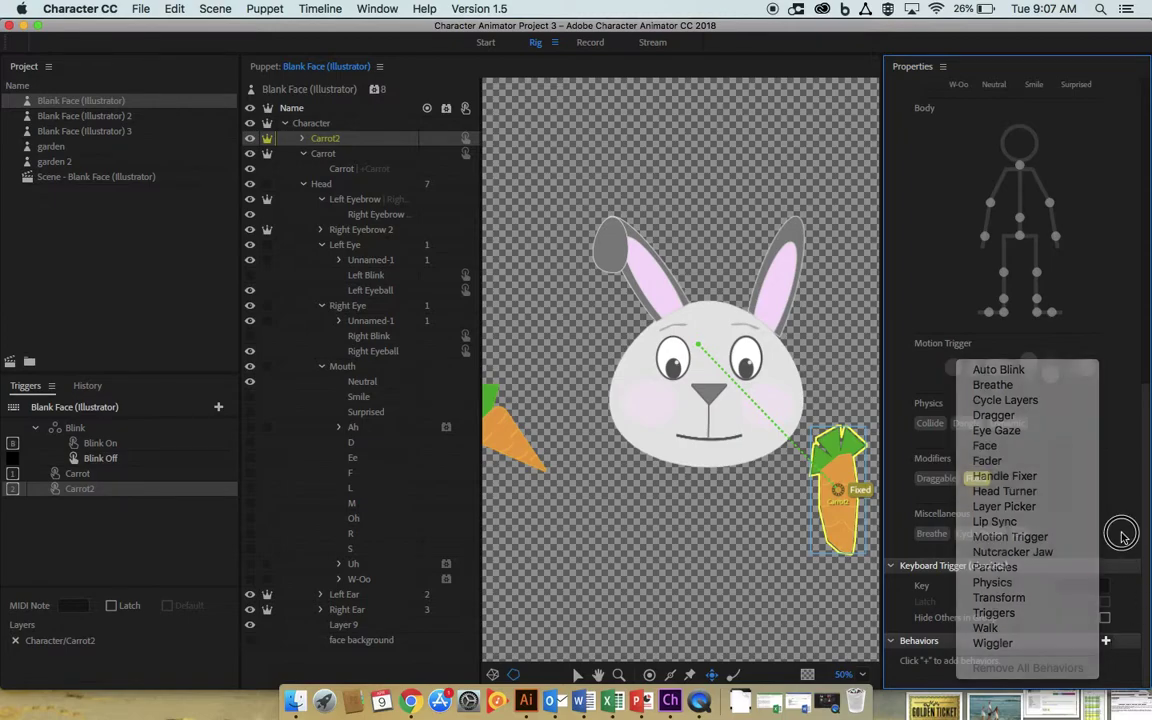
pyautogui.click(1106, 641)
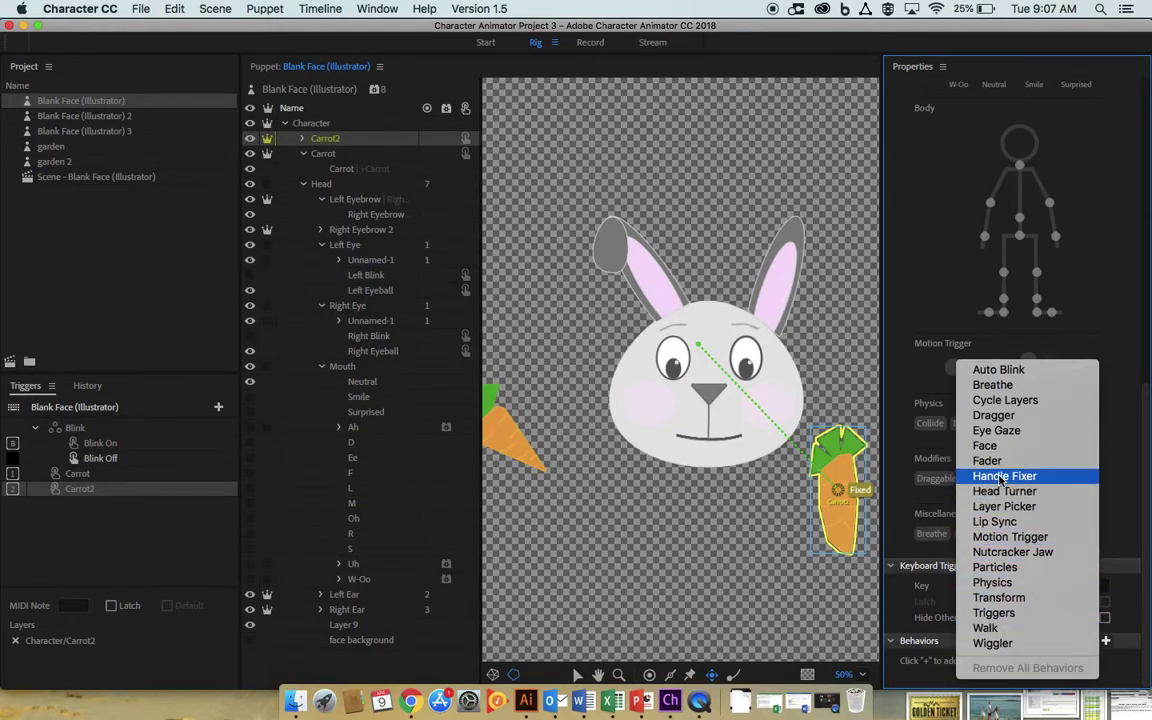
pyautogui.click(865, 505)
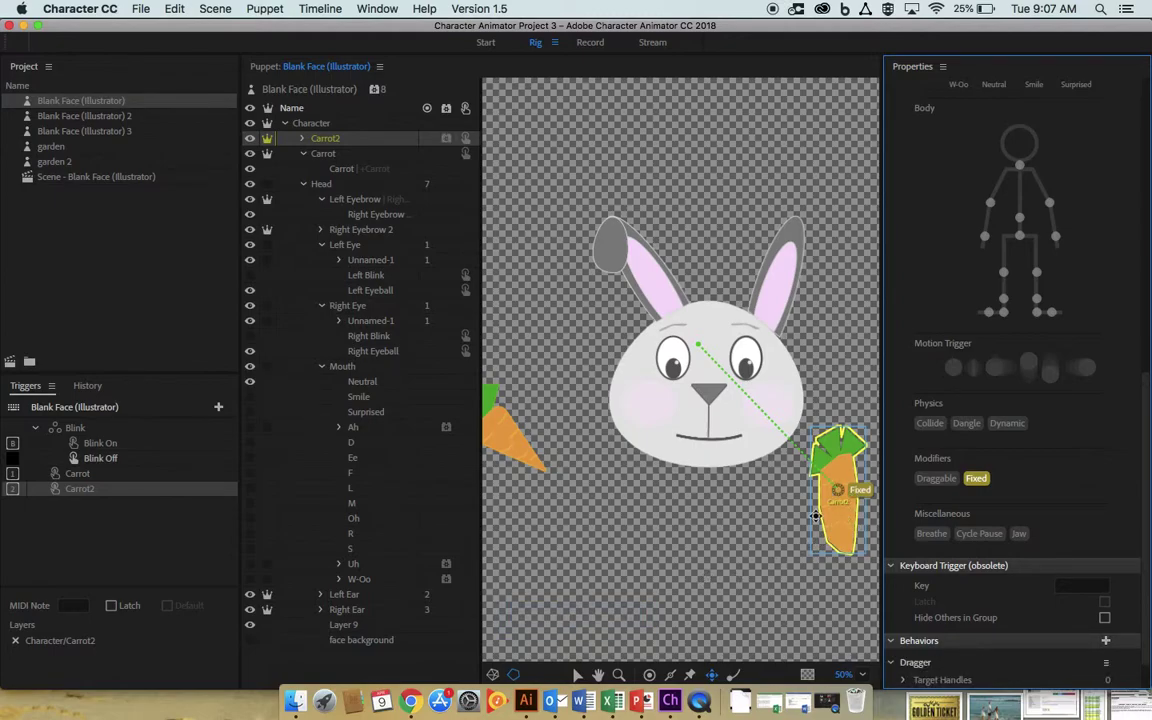
# Test the second carrot's trigger and dragging in the recording scene.
pyautogui.click(589, 44)
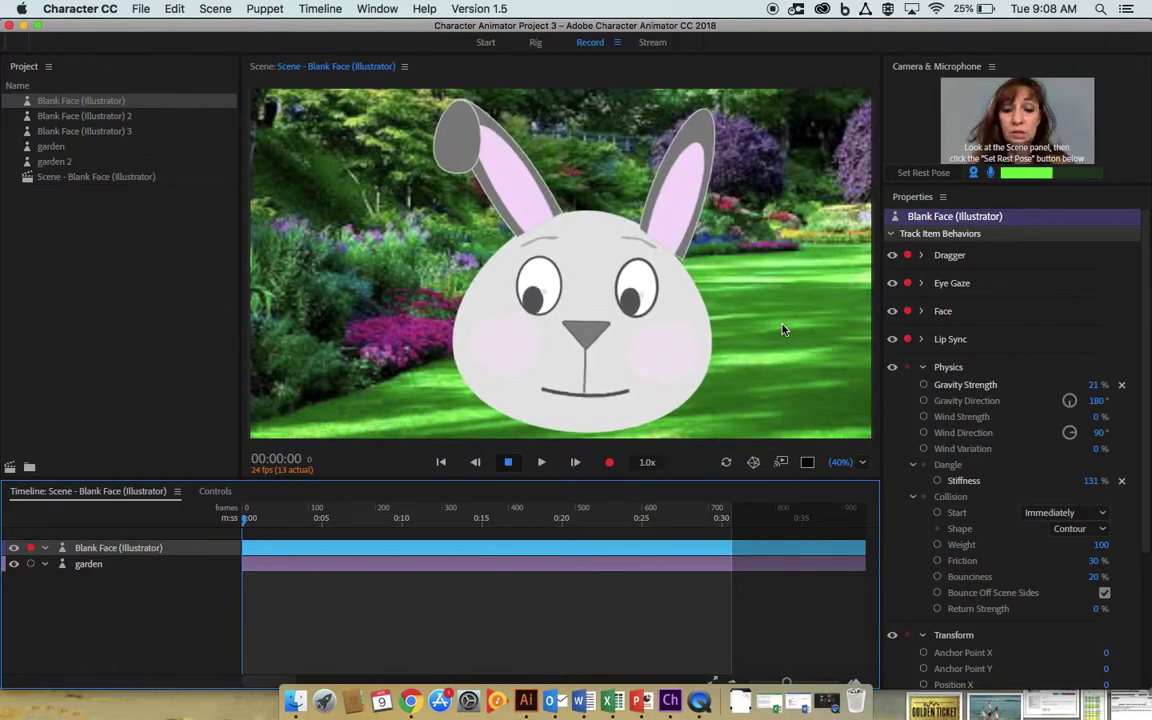
pyautogui.click(770, 262)
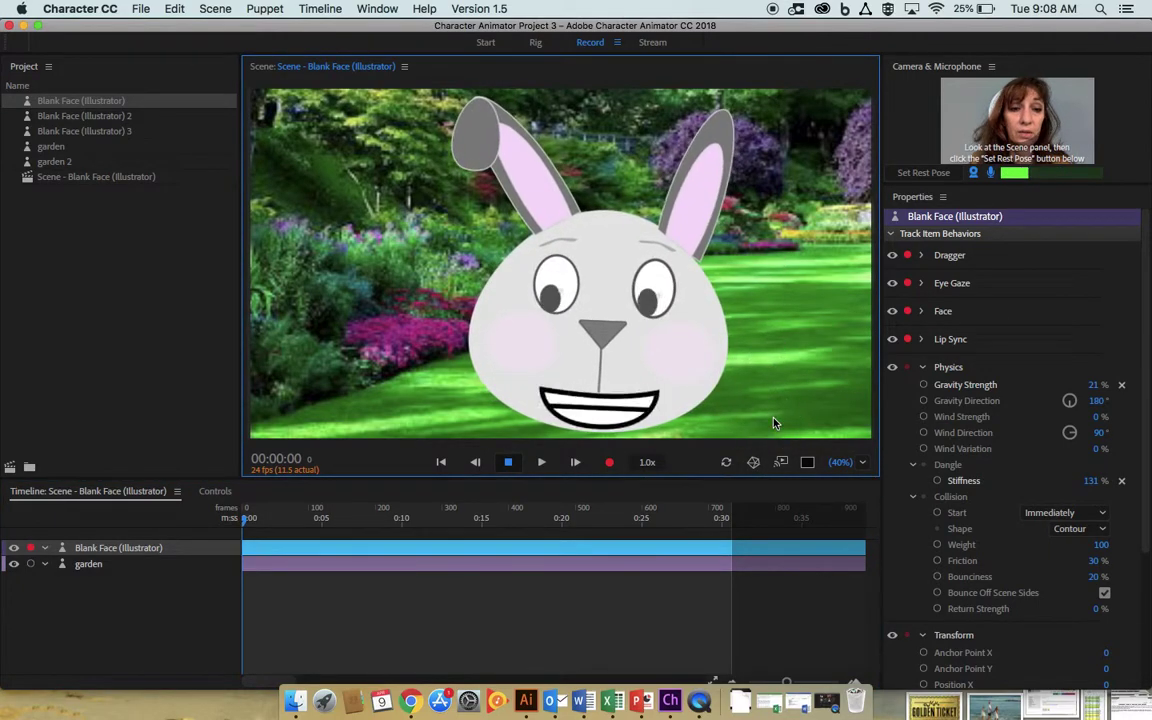
pyautogui.moveTo(770, 420); pyautogui.dragTo(380, 300)
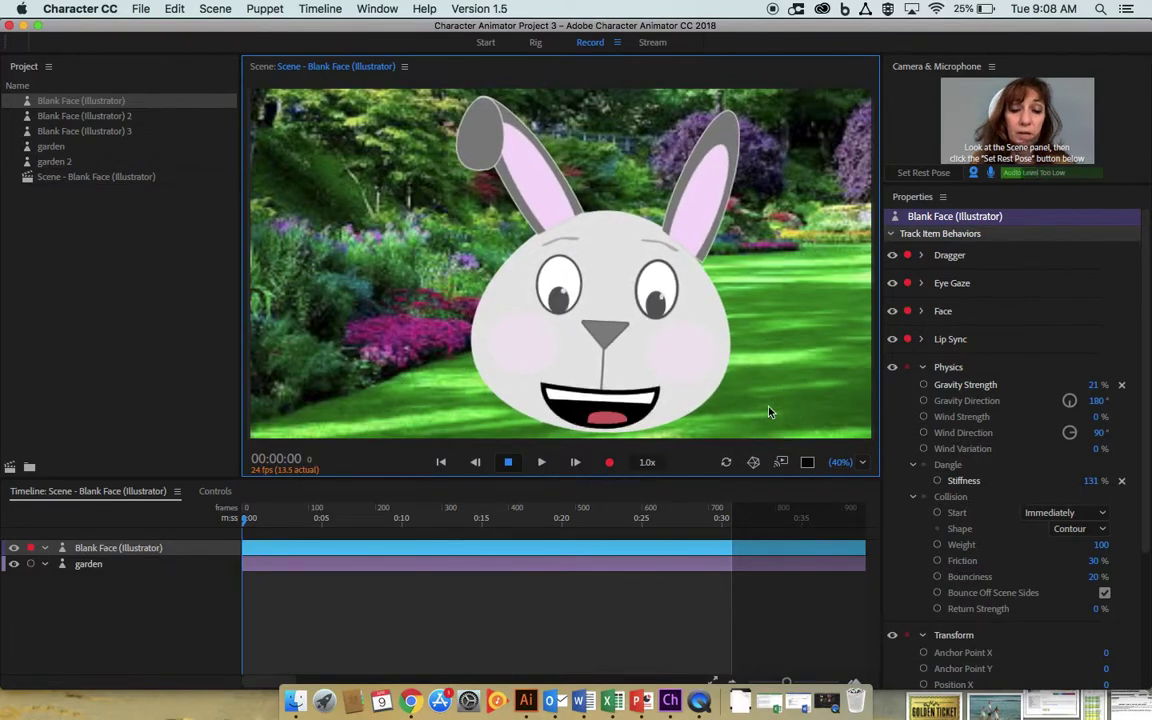
# Return to the rig and, with Carrot2 selected, place a Draggable handle over the first carrot's body using the Dragger tool.
pyautogui.click(537, 44)
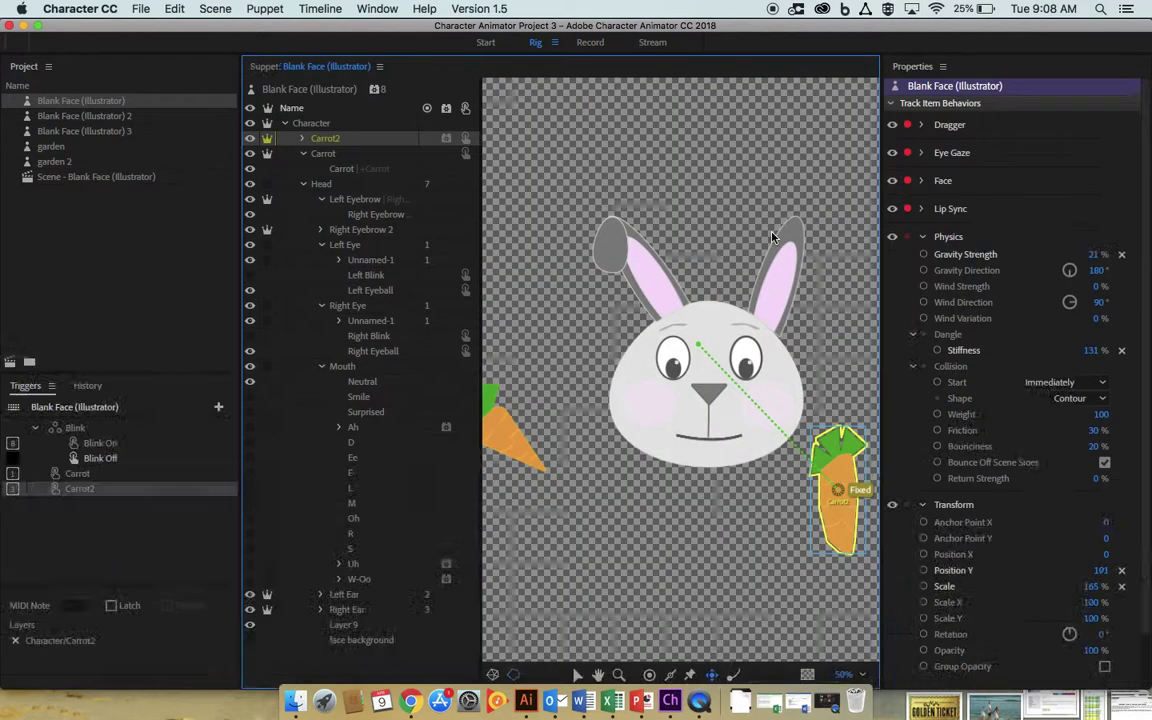
pyautogui.click(499, 432)
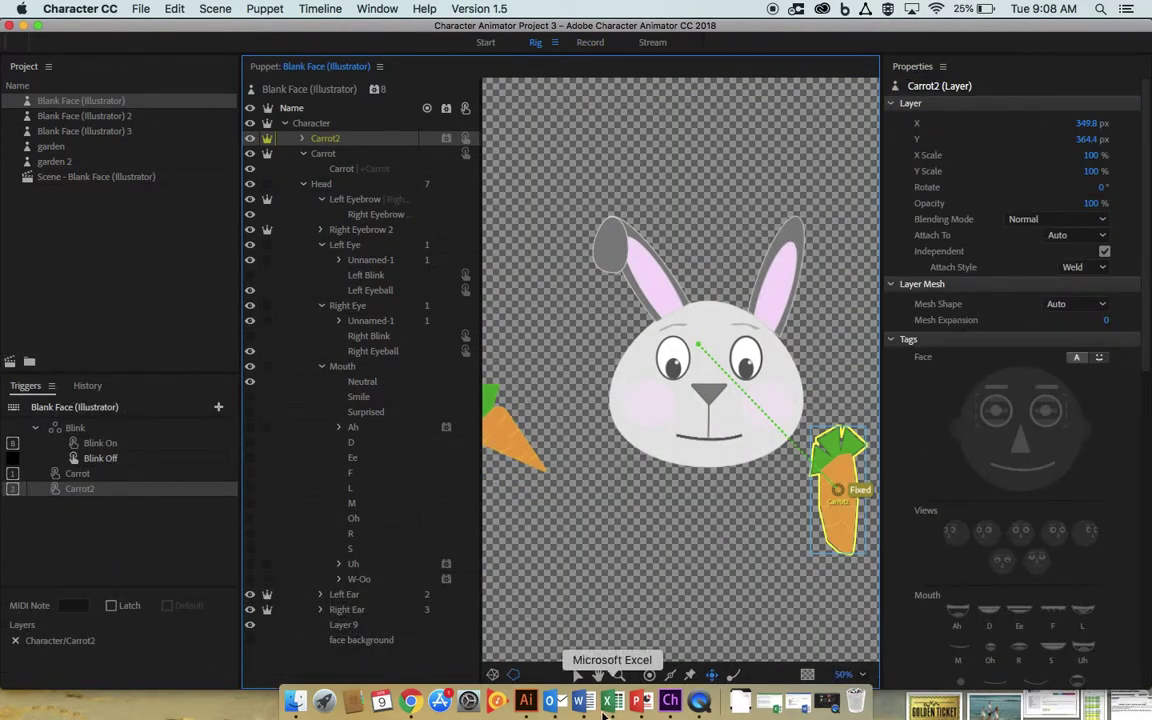
pyautogui.click(508, 434)
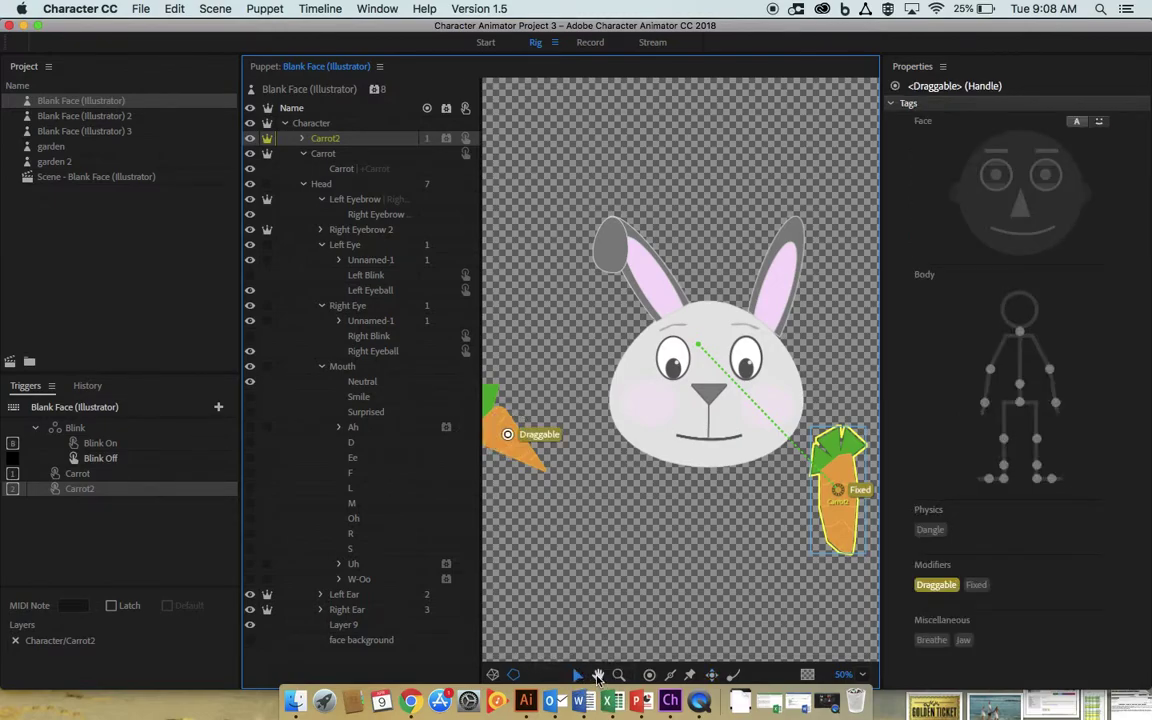
# Try to delete the Fixed handle from the second carrot, and undo the deletion.
pyautogui.click(860, 490)
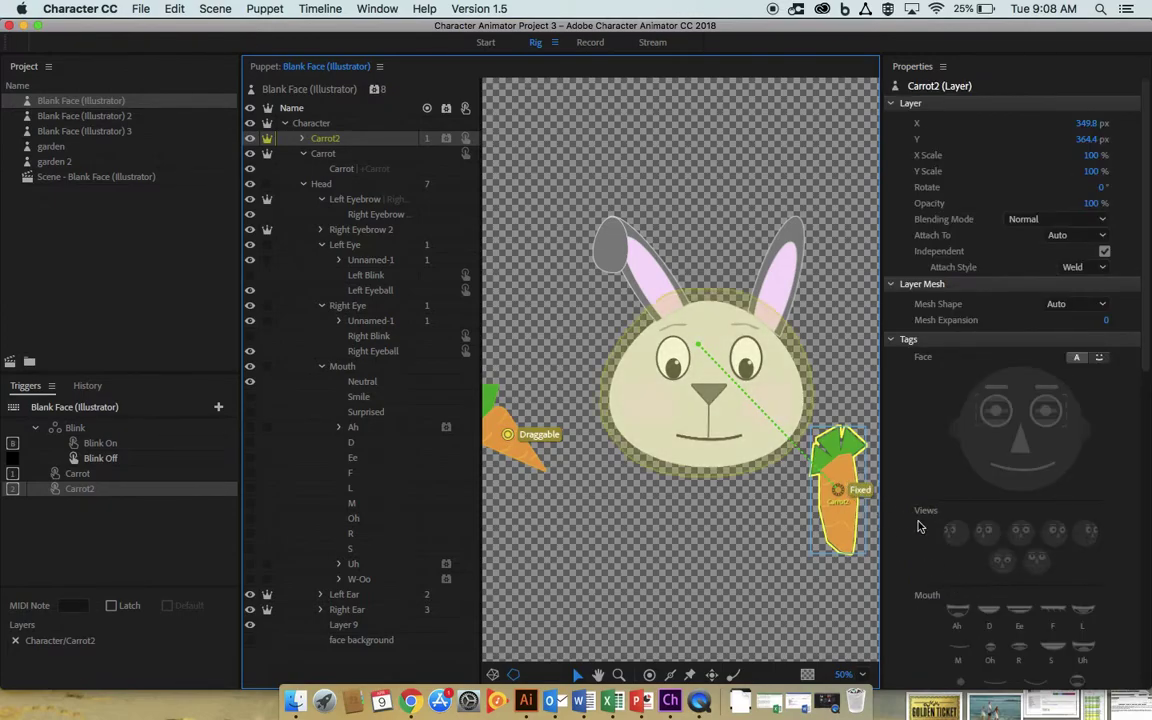
pyautogui.scroll(-10, 975, 450)
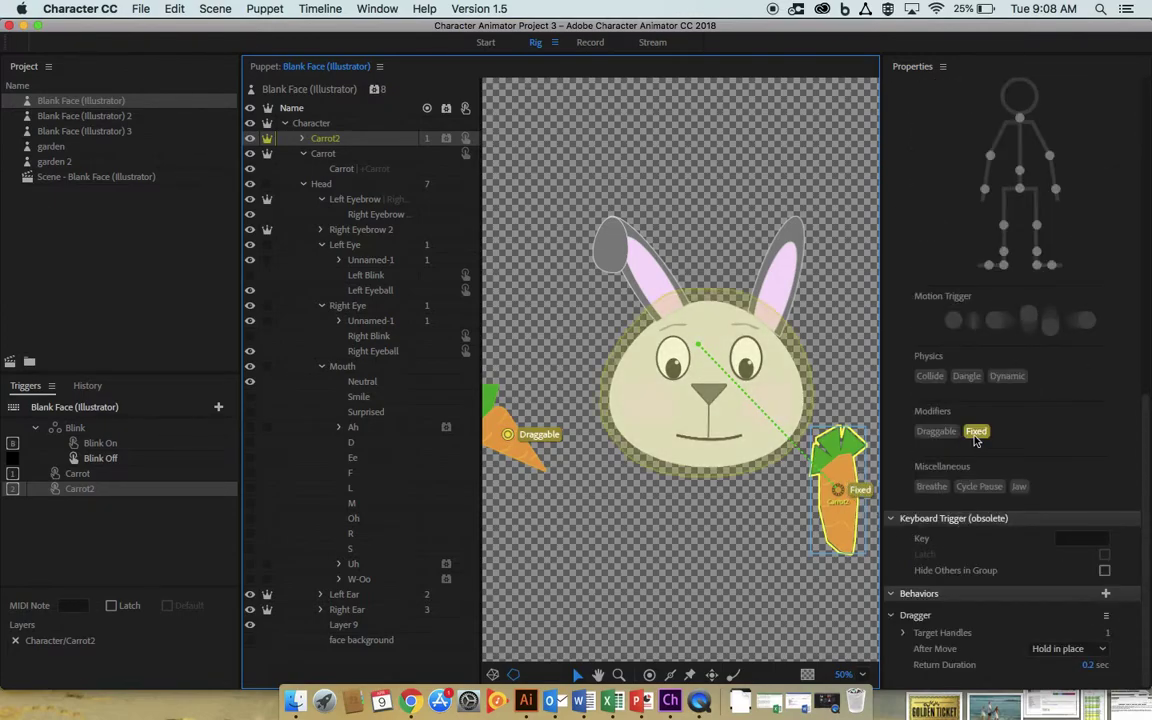
pyautogui.click(838, 489)
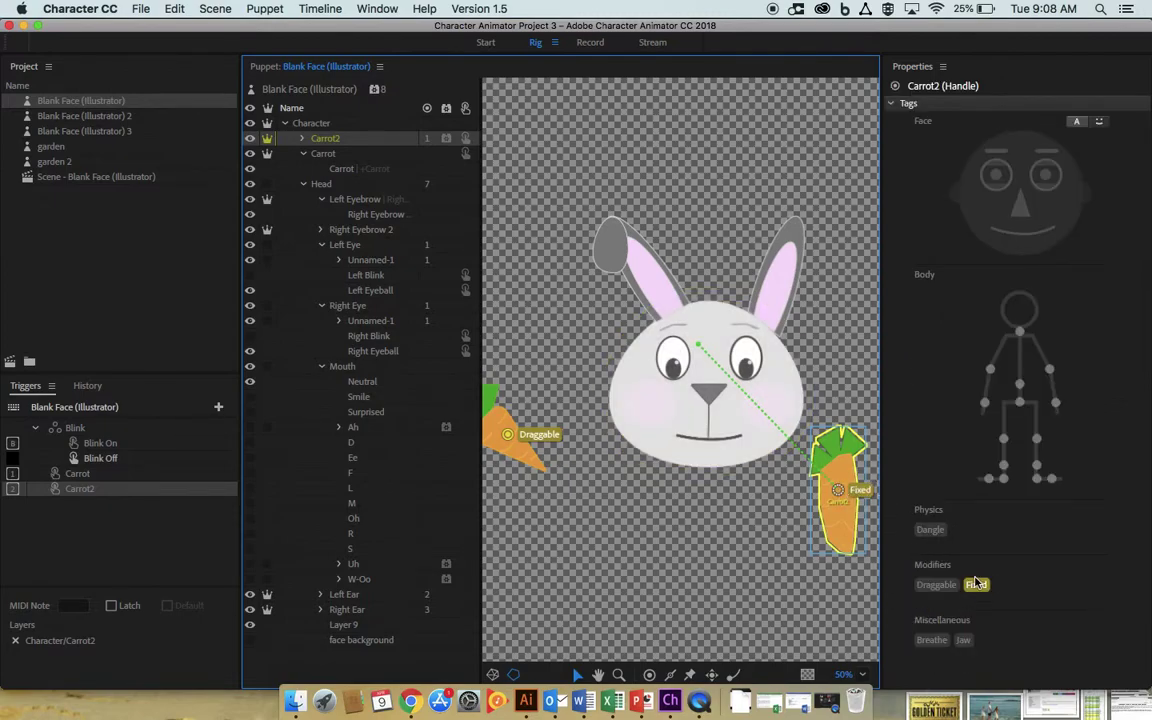
pyautogui.click(854, 507)
pyautogui.click(848, 495)
pyautogui.click(856, 497)
pyautogui.press('Delete')
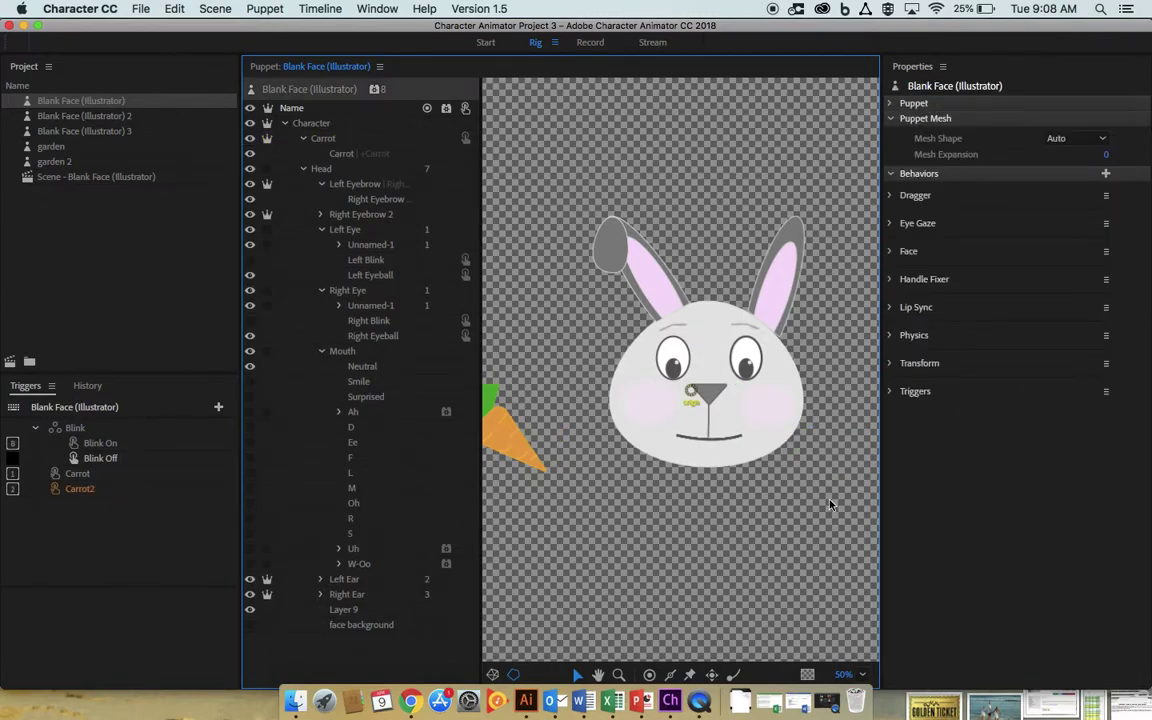
pyautogui.press('super+z')
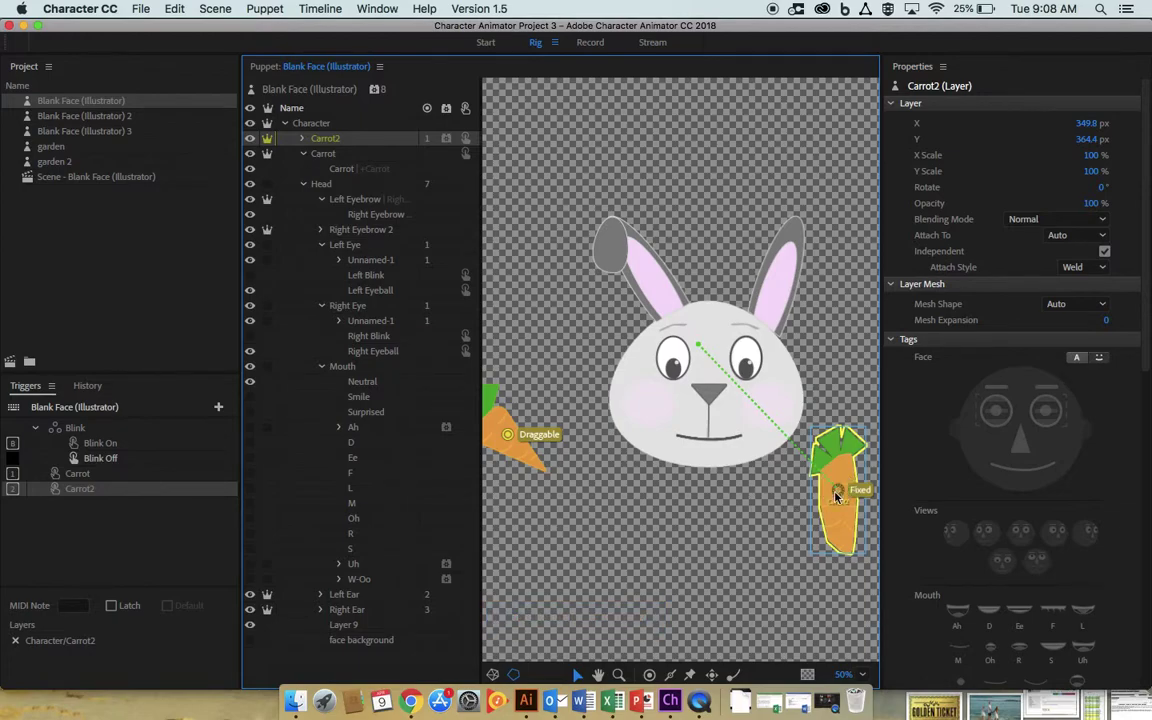
# Shift the second carrot slightly up, move its handle between the bunny's eyes and remove the Fixed modifier from that handle.
pyautogui.click(837, 494)
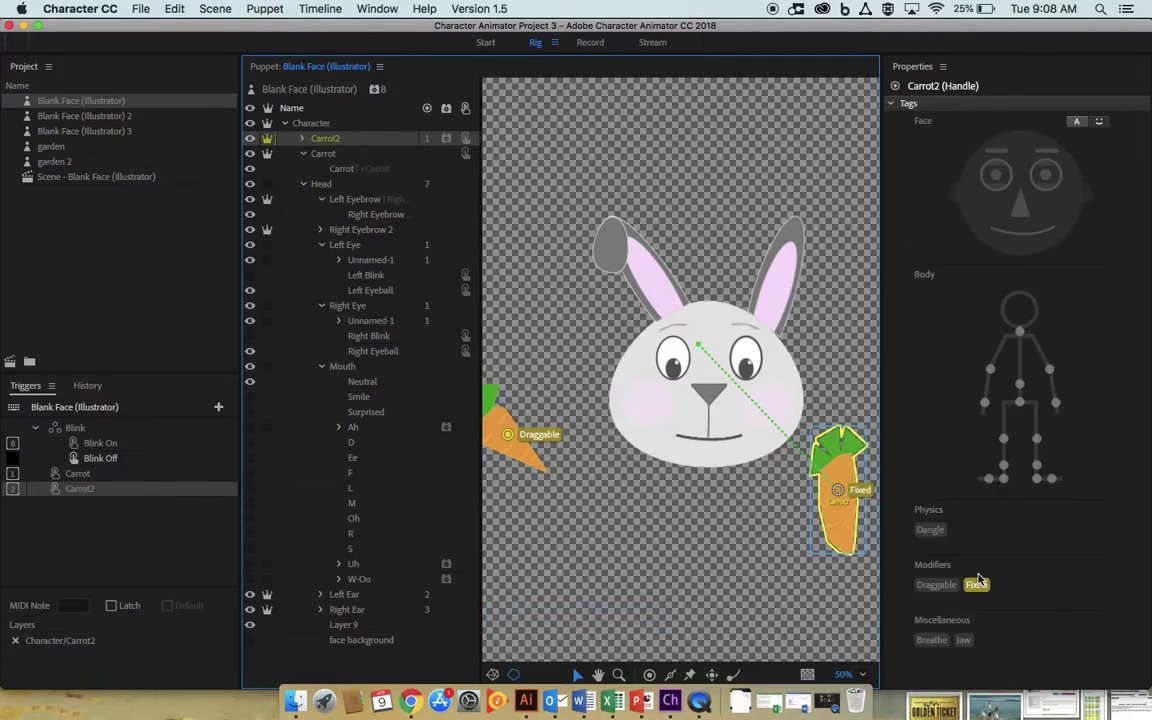
pyautogui.press('Escape')
pyautogui.moveTo(840, 502); pyautogui.dragTo(833, 476)
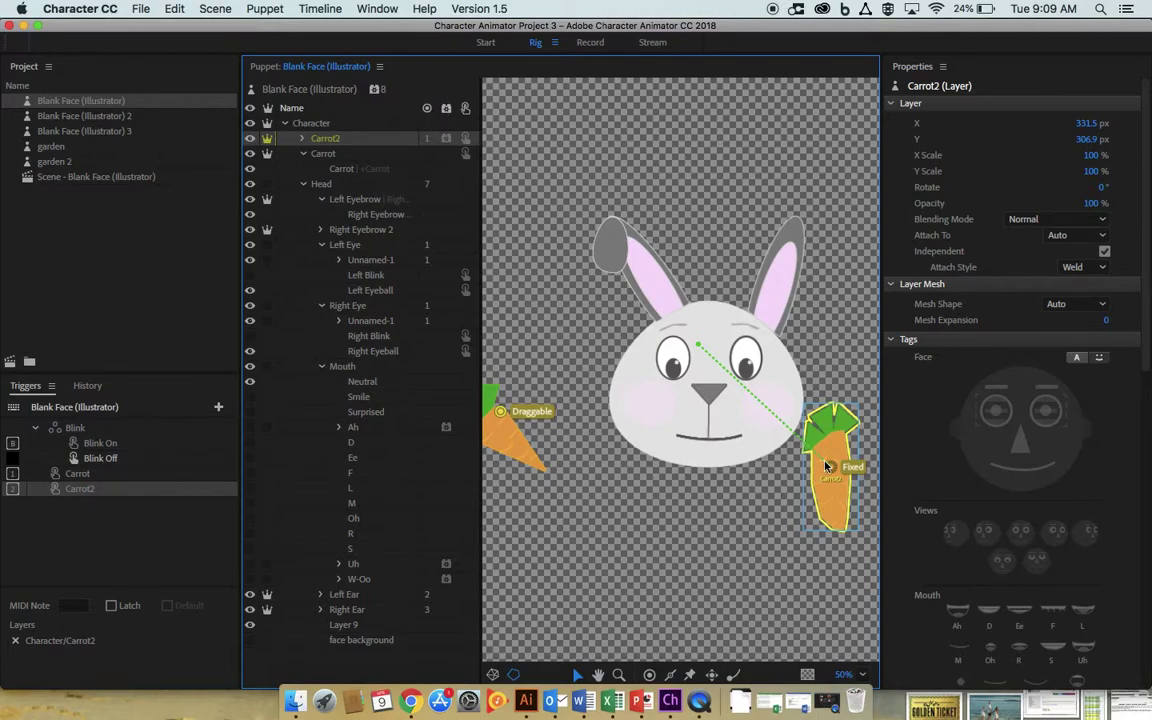
pyautogui.moveTo(838, 485); pyautogui.dragTo(720, 431)
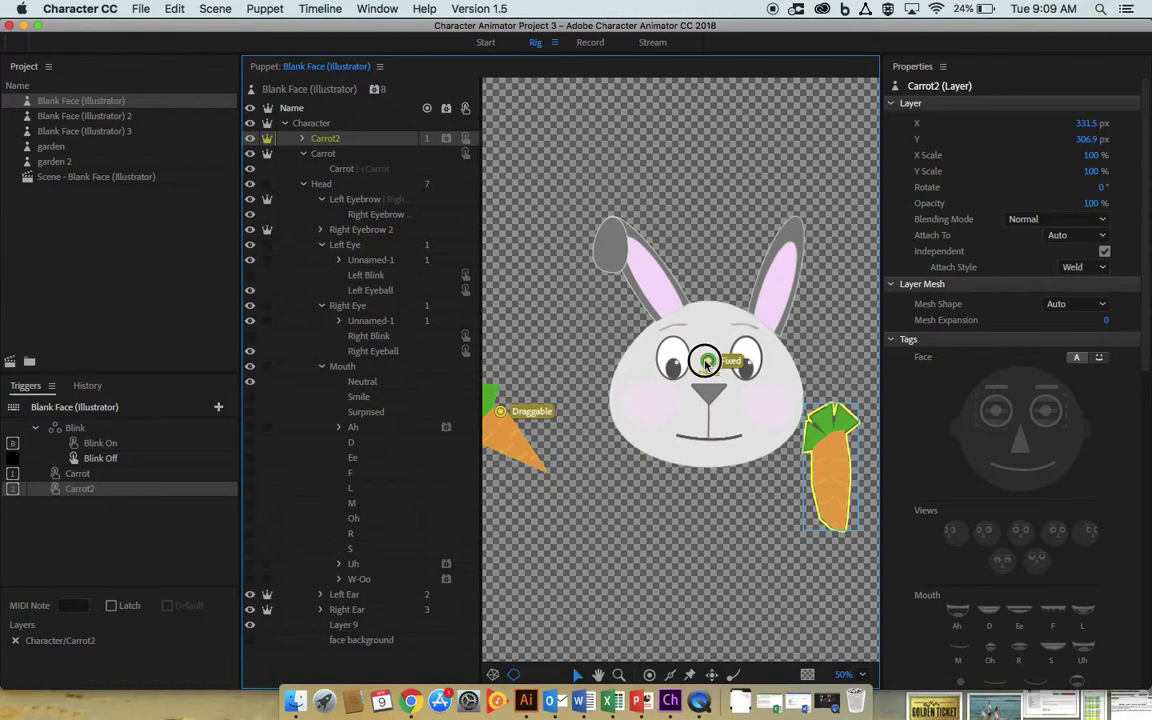
pyautogui.click(979, 586)
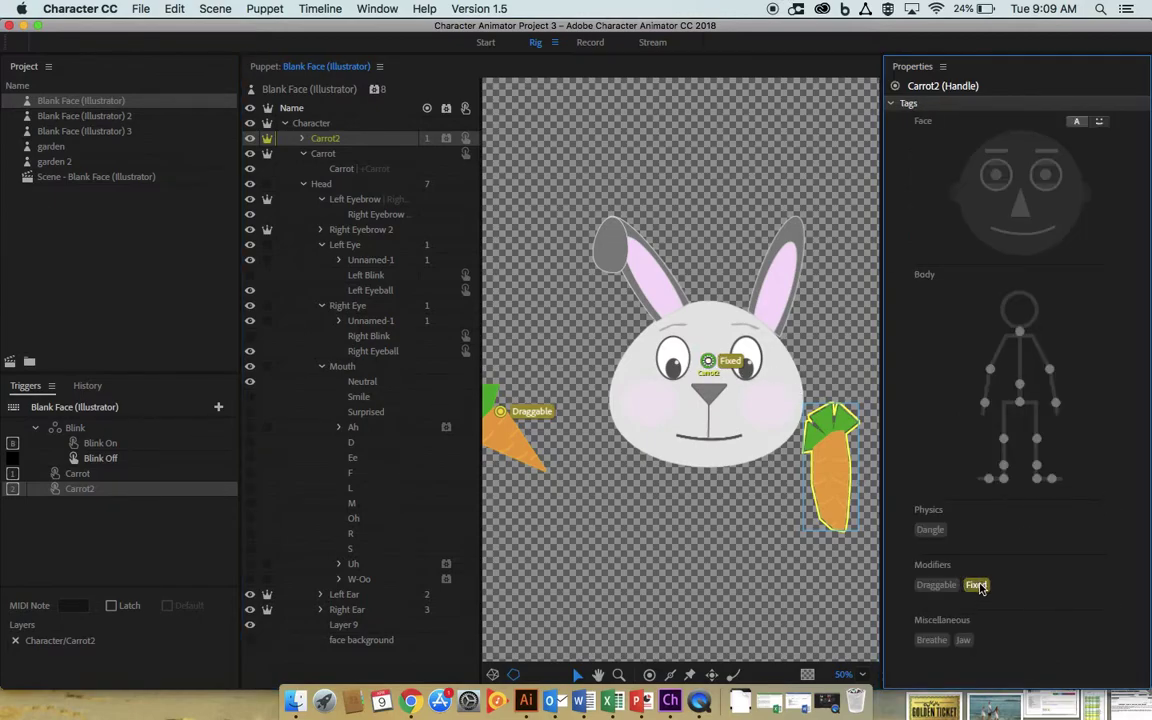
pyautogui.click(977, 586)
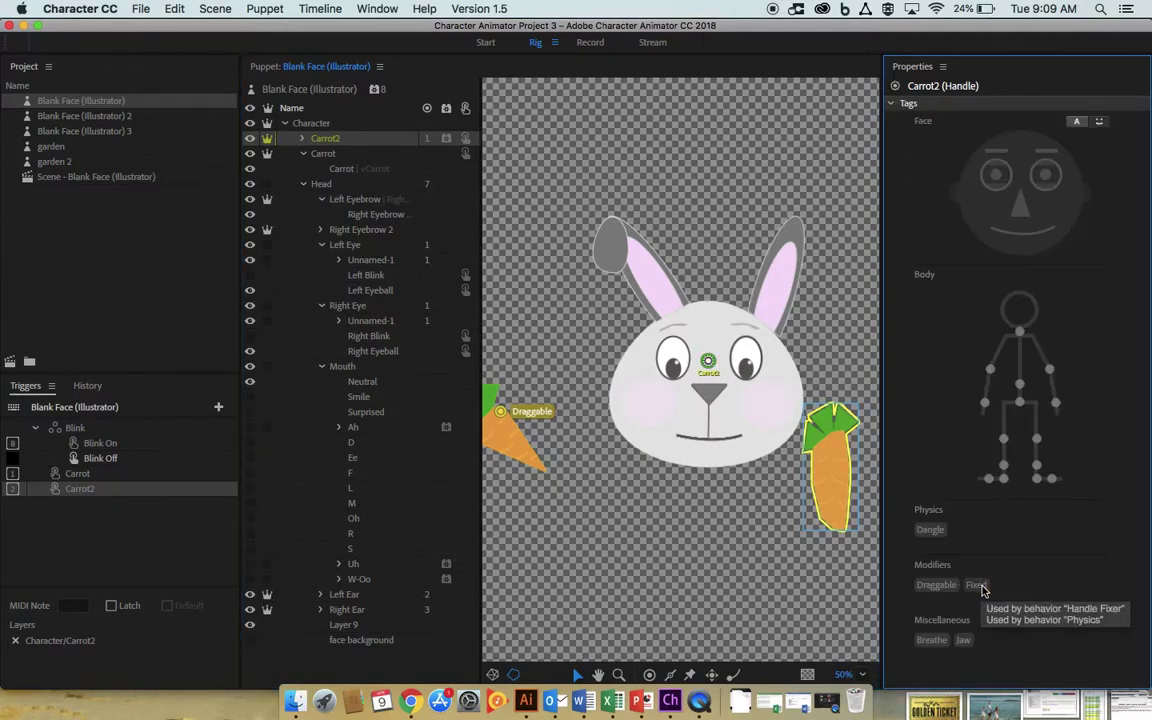
# Reposition the Carrot2 layer so the second carrot sits just beside the bunny's lower cheek.
pyautogui.moveTo(830, 478)
pyautogui.mouseDown()
pyautogui.moveTo(818, 530)
pyautogui.moveTo(843, 468)
pyautogui.mouseUp()
pyautogui.click(640, 78)
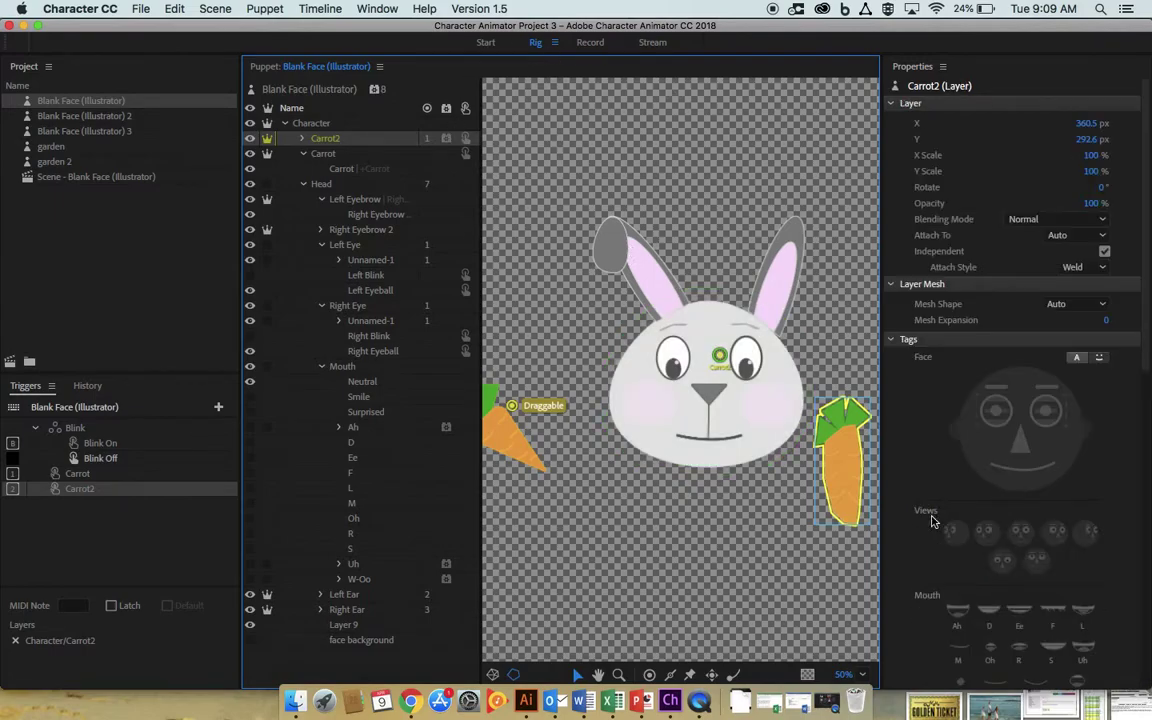
pyautogui.moveTo(834, 462); pyautogui.dragTo(823, 481)
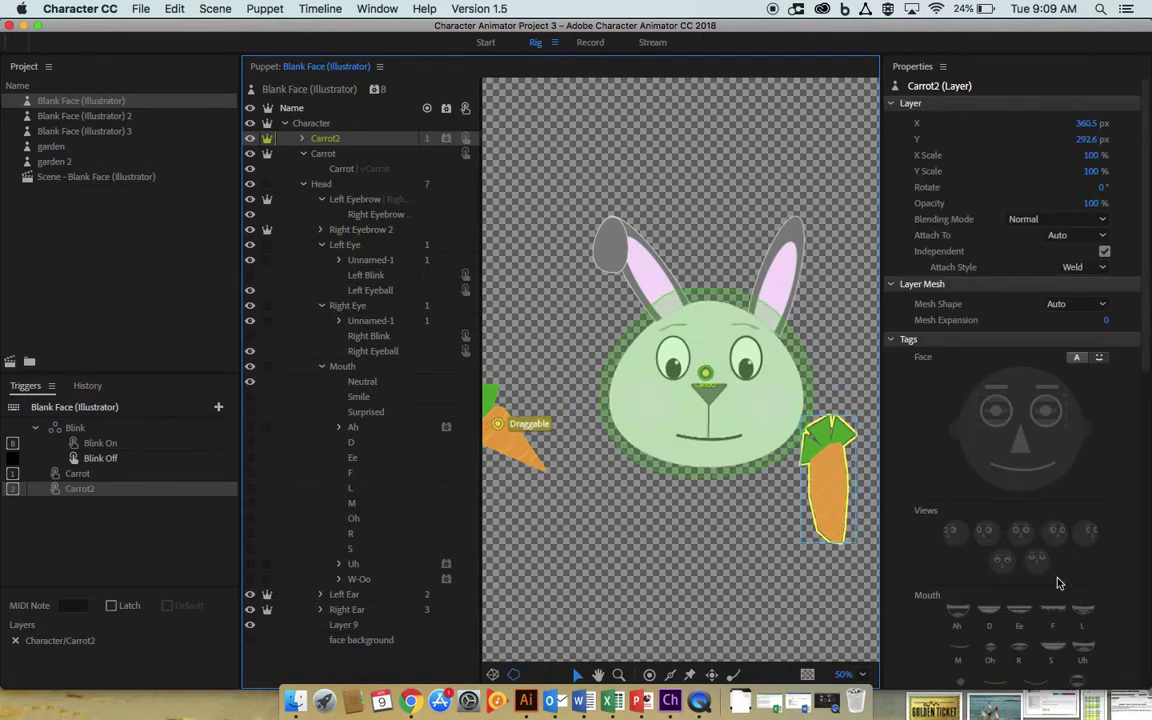
# Apply the Draggable modifier to the Carrot2 layer's handle.
pyautogui.scroll(-10, 1000, 583)
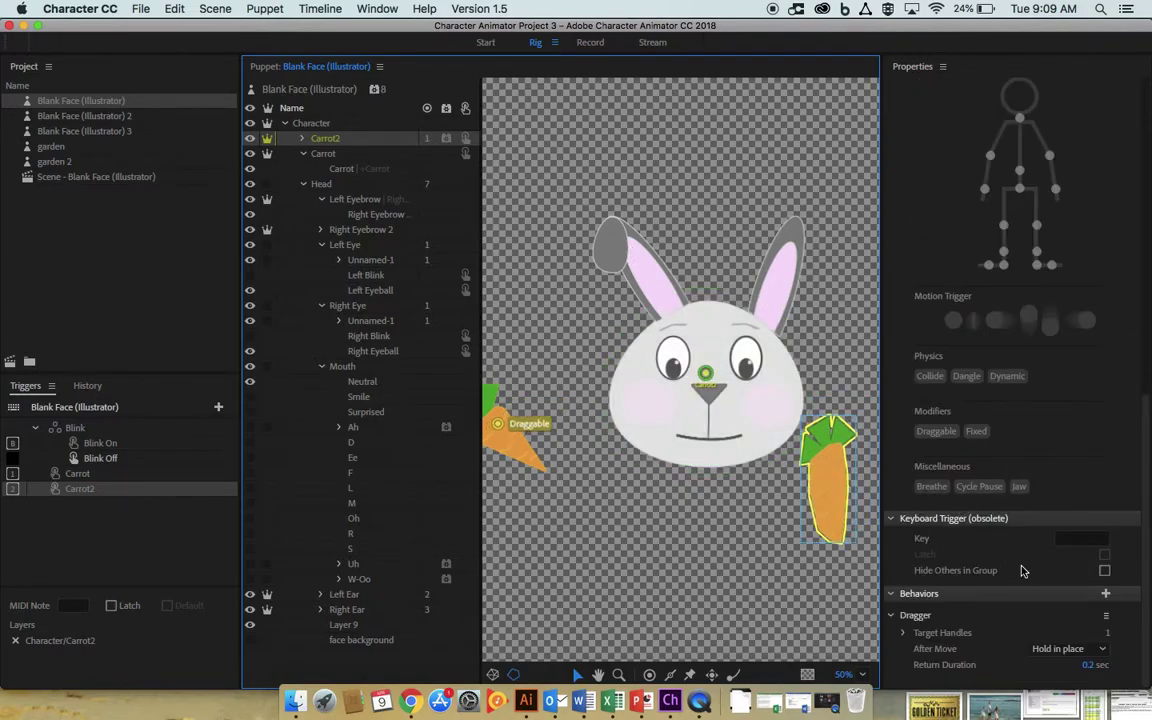
pyautogui.click(936, 433)
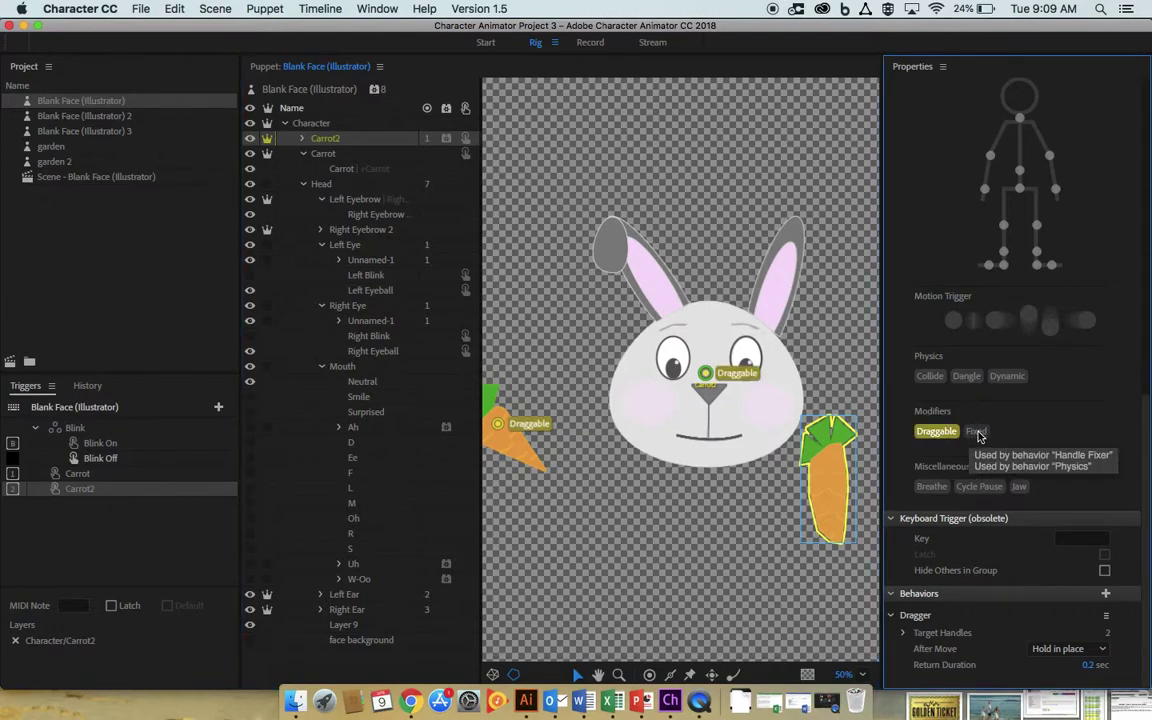
# Switch to the Record workspace and test the carrot trigger, moving the carrot beside the bunny and then trying the opposite side of the face.
pyautogui.click(589, 43)
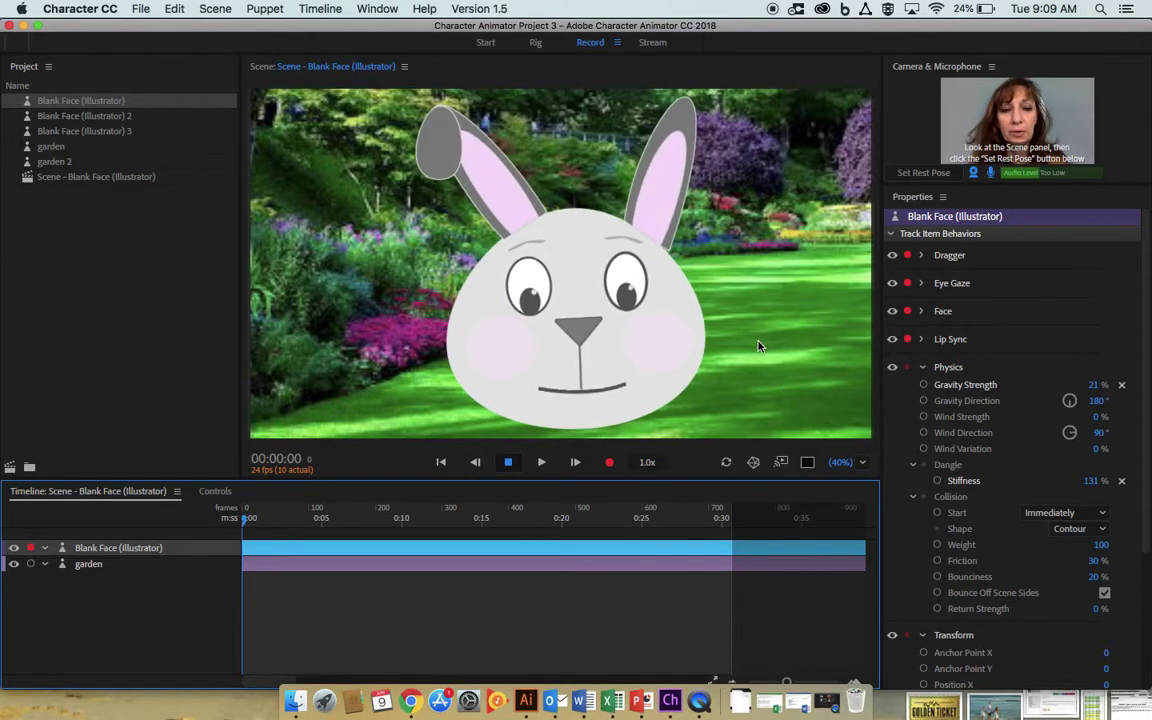
pyautogui.press('c')
pyautogui.moveTo(287, 398); pyautogui.dragTo(395, 262)
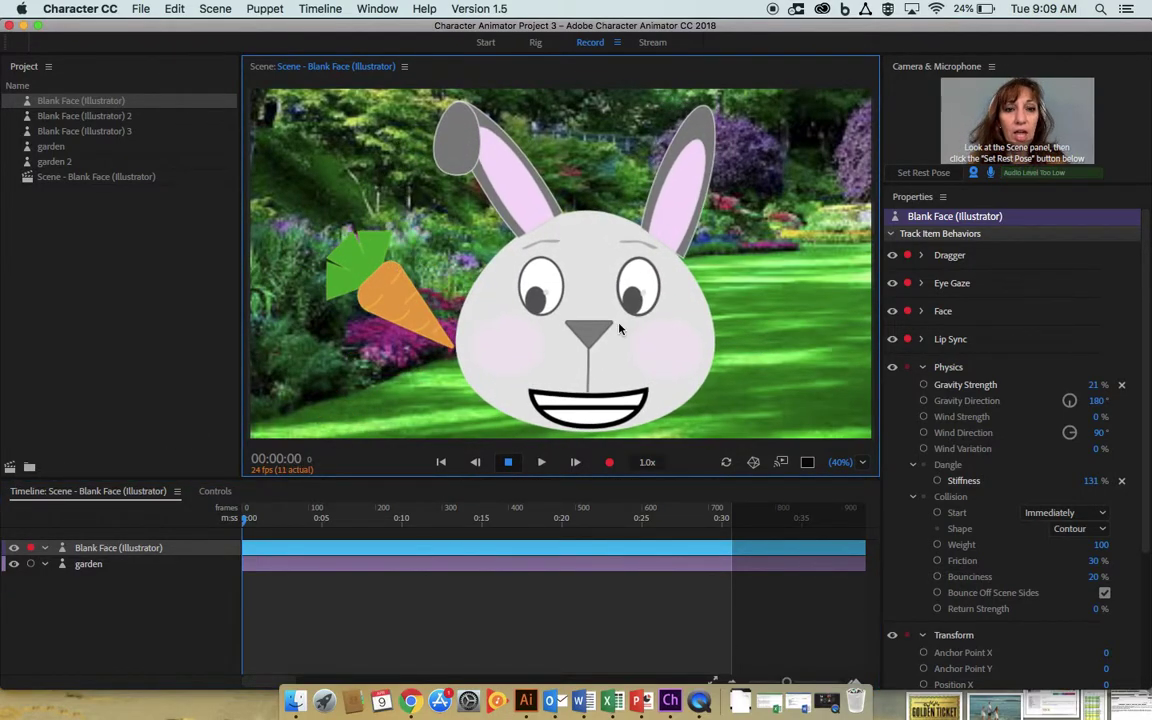
pyautogui.moveTo(752, 298); pyautogui.dragTo(745, 193)
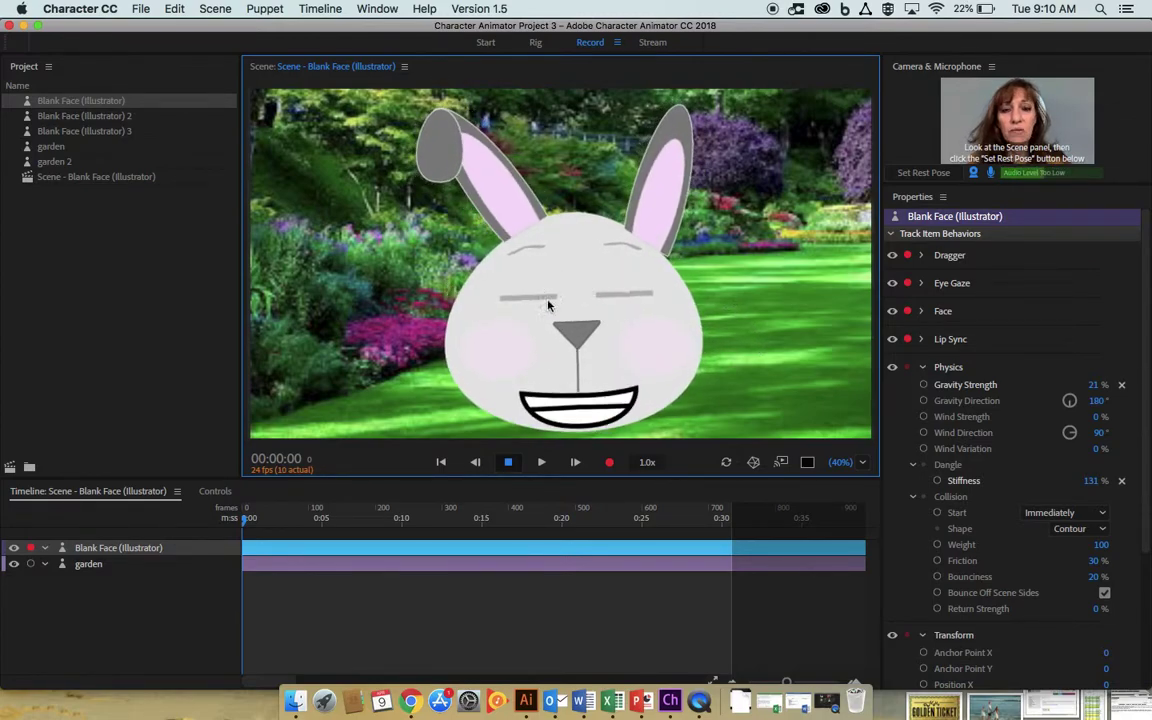
# Trigger the first carrot on and off repeatedly, moving it toward the bunny's cheek to test its draggable handle in the scene.
pyautogui.press('c')
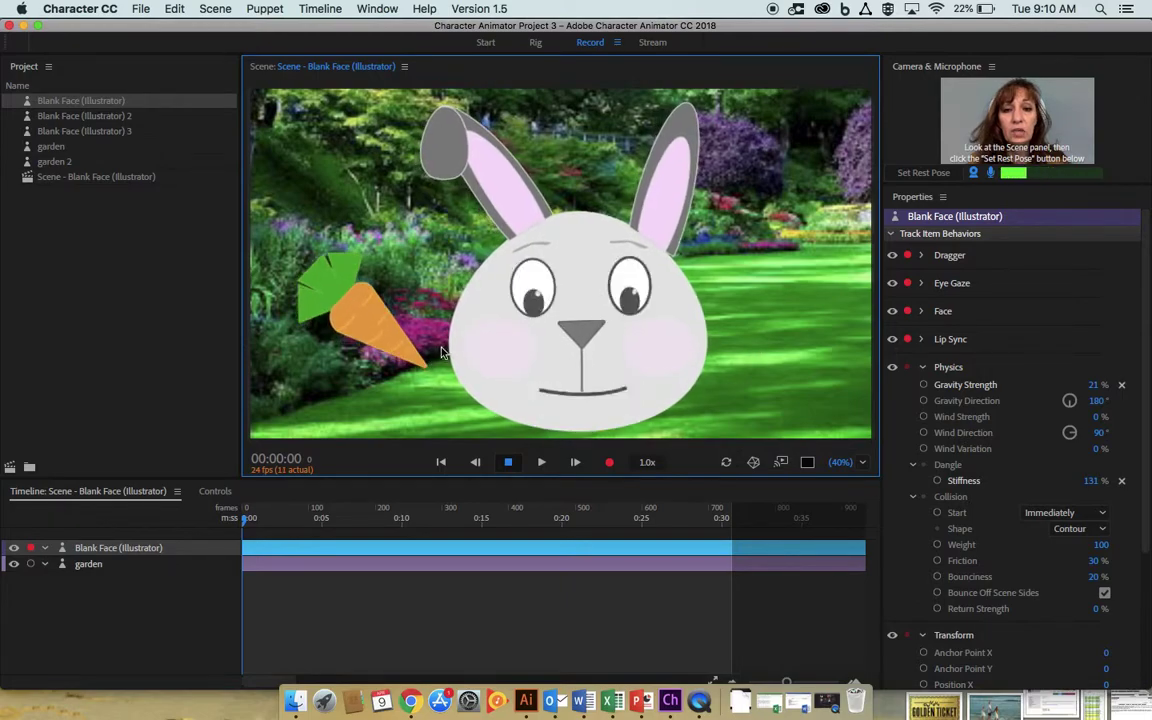
pyautogui.moveTo(362, 318); pyautogui.dragTo(405, 333)
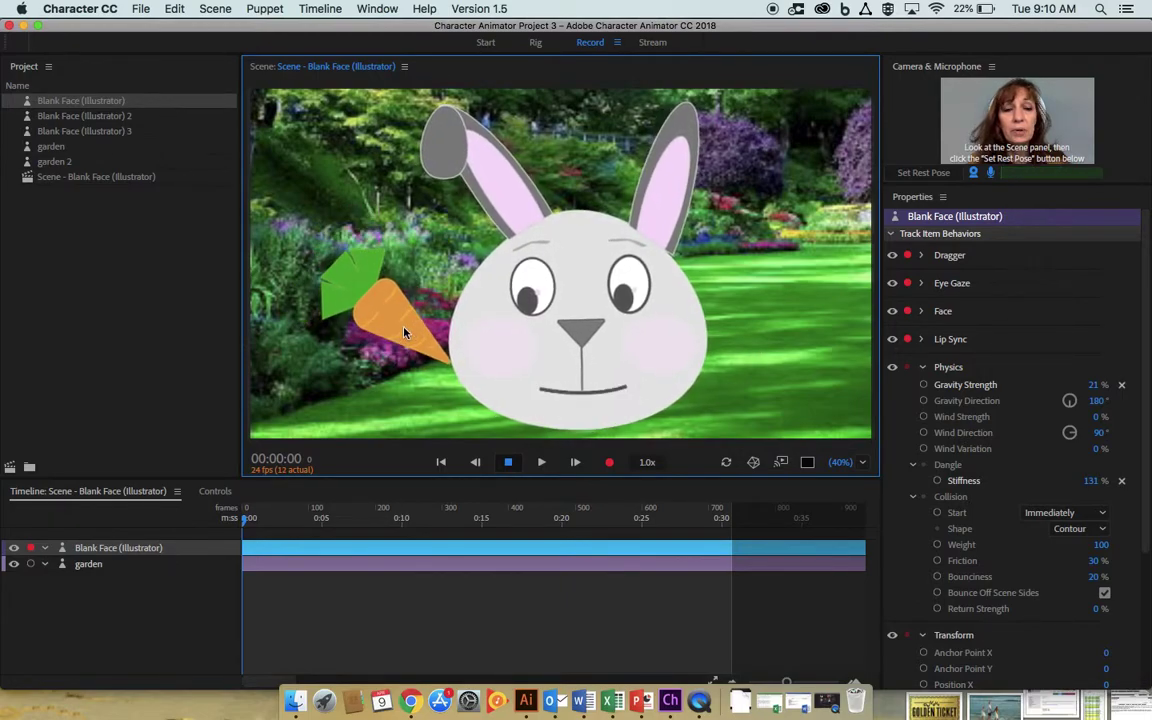
pyautogui.press('c')
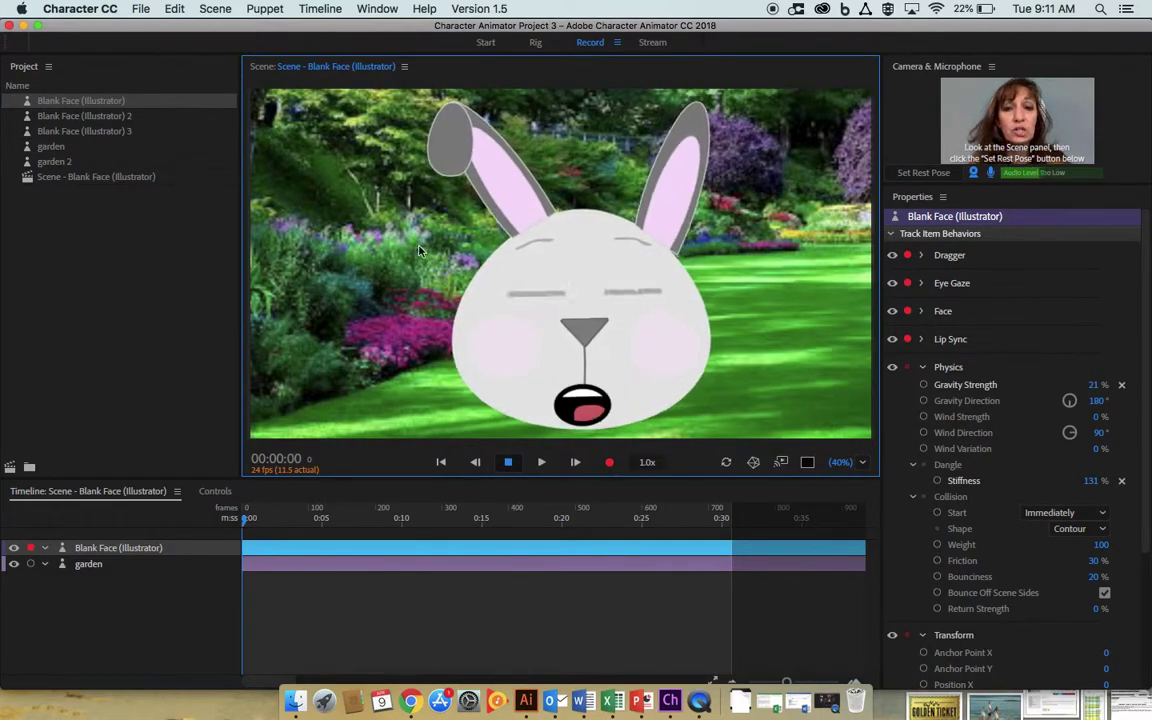
pyautogui.press('c')
pyautogui.moveTo(400, 315); pyautogui.dragTo(432, 290)
pyautogui.press('c')
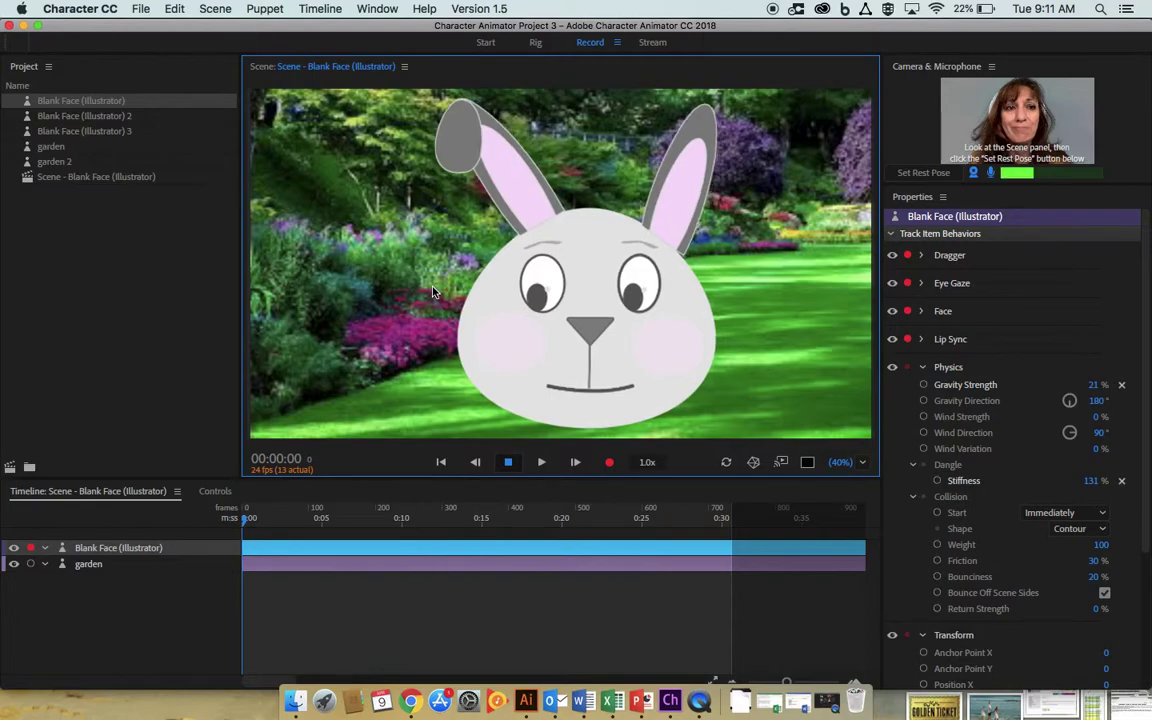